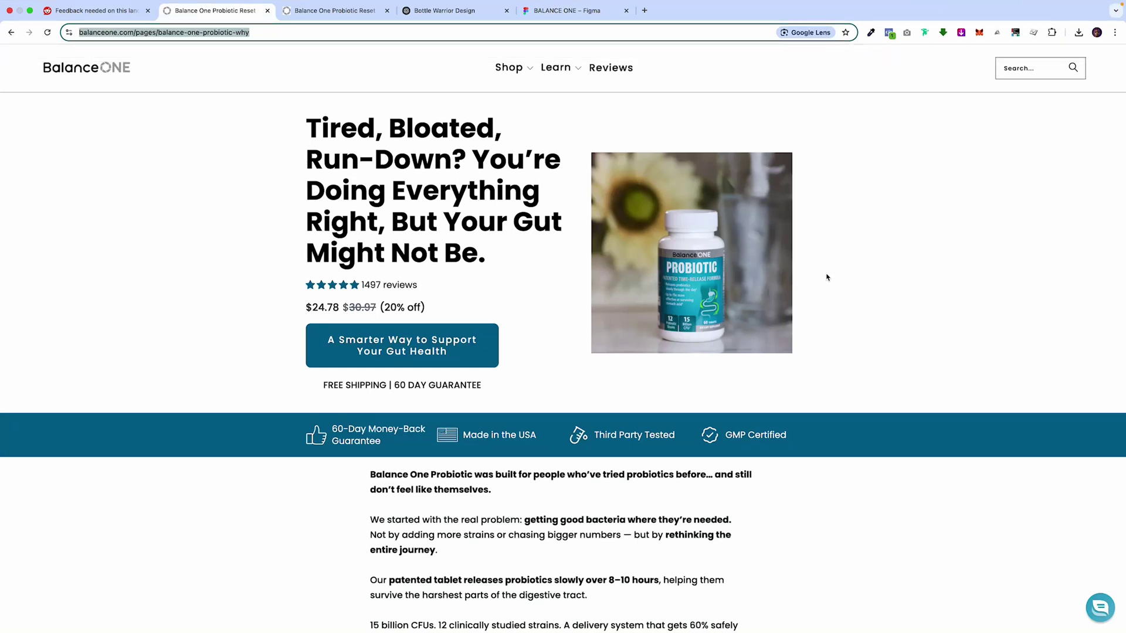
Step: Examine the desktop landing page from the hero section down to the list of research-backed probiotic strains
scroll(826, 277, "down", 2)
scroll(827, 276, "down", 7)
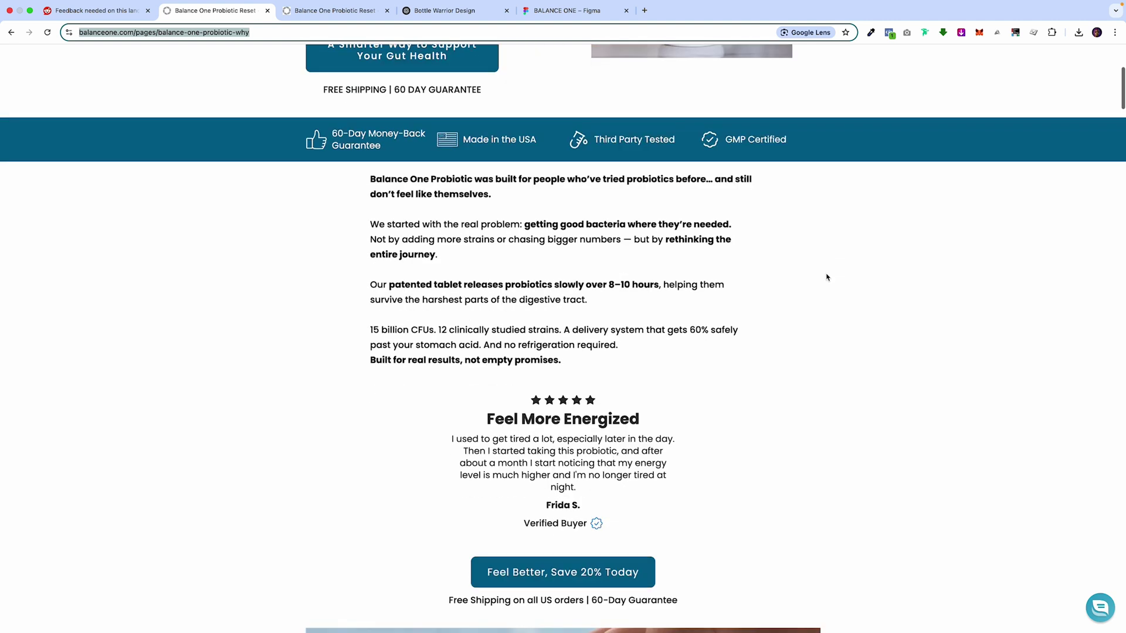
scroll(827, 277, "down", 6)
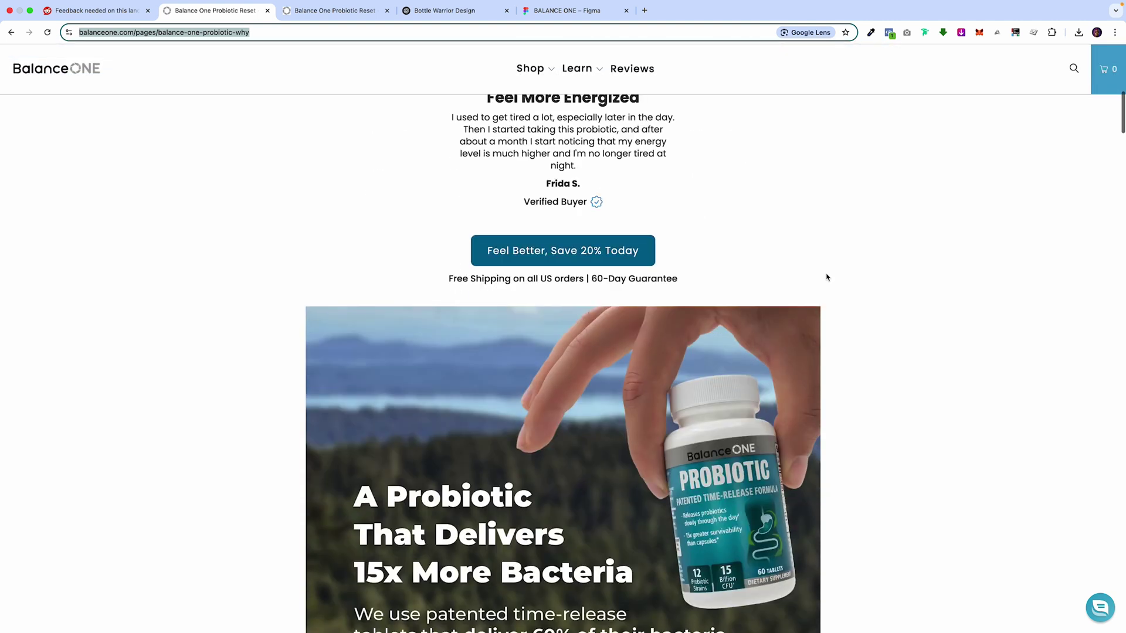
scroll(827, 277, "down", 6)
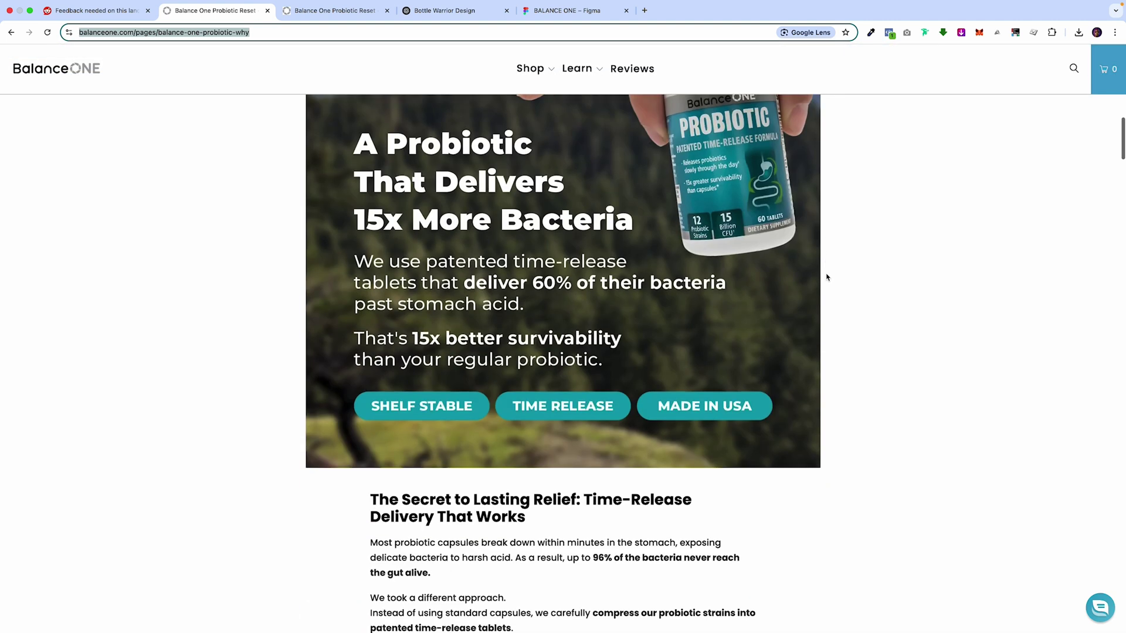
scroll(826, 276, "down", 8)
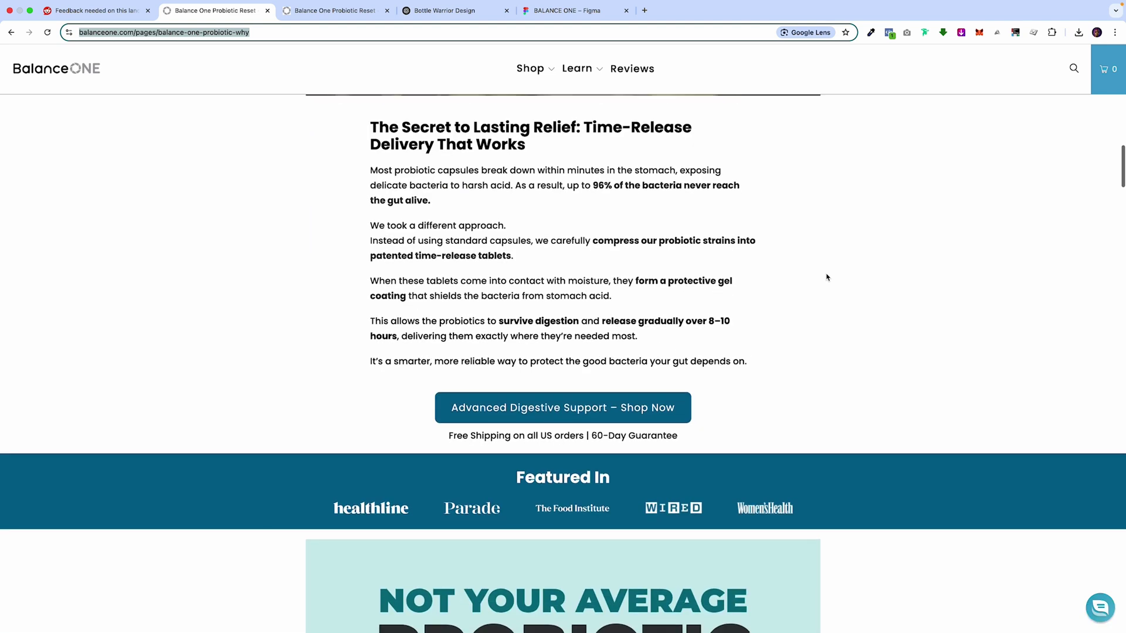
scroll(826, 277, "down", 12)
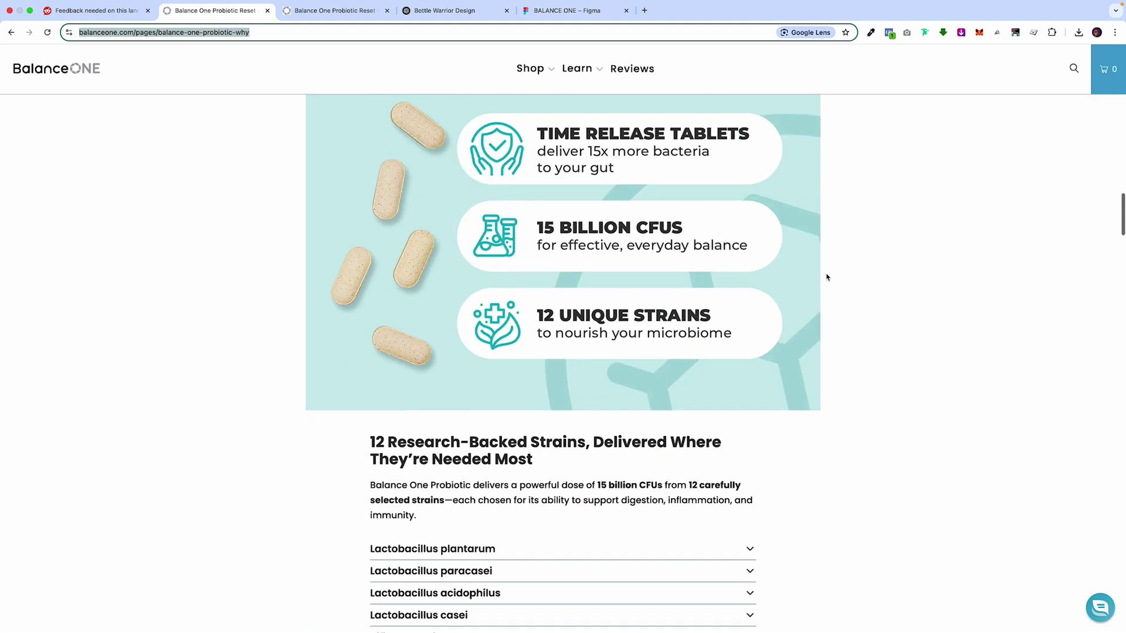
Step: Read the Reddit post "Feedback needed on this landing page!" with its conversion figures and the fixes already tried
left_click(88, 11)
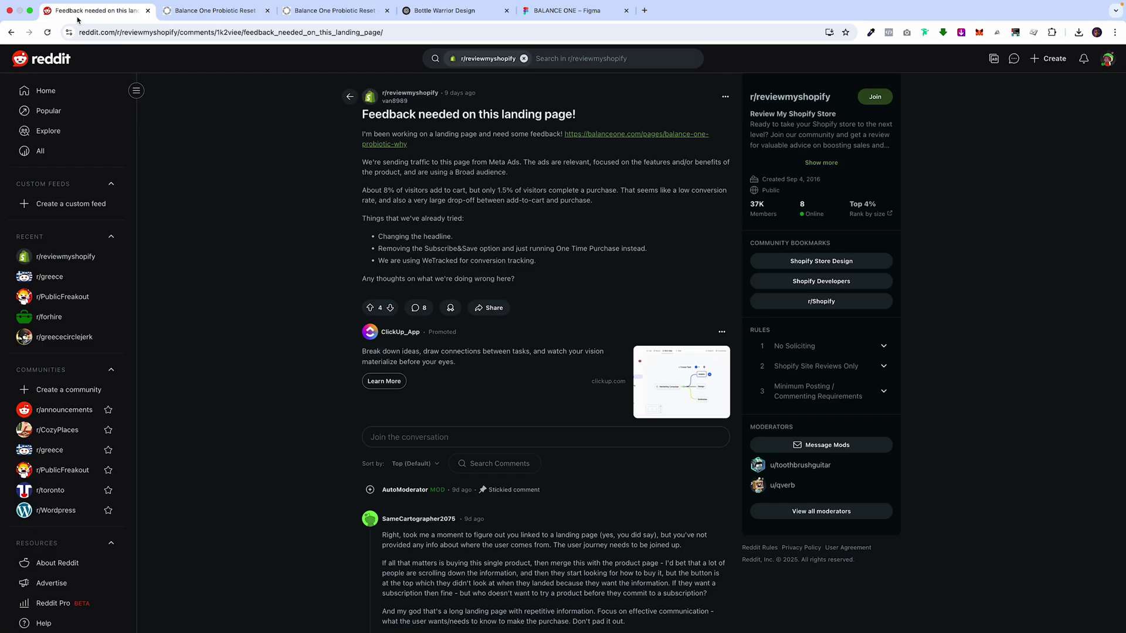
scroll(444, 260, "down", 1)
scroll(434, 93, "up", 5, "ctrl")
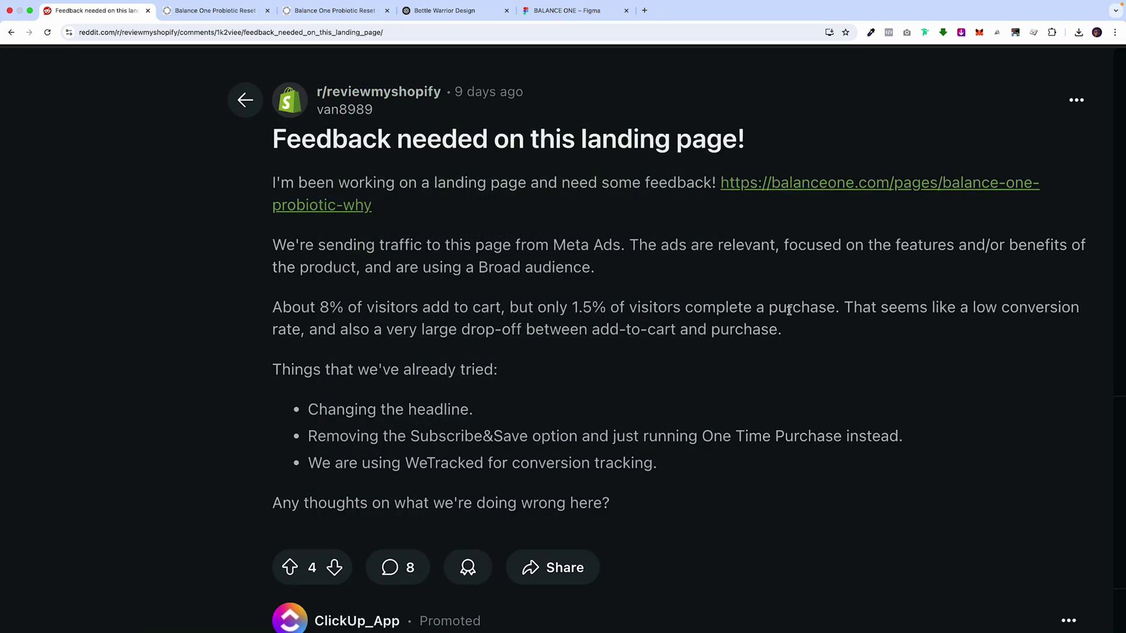
scroll(789, 310, "down", 5, "ctrl")
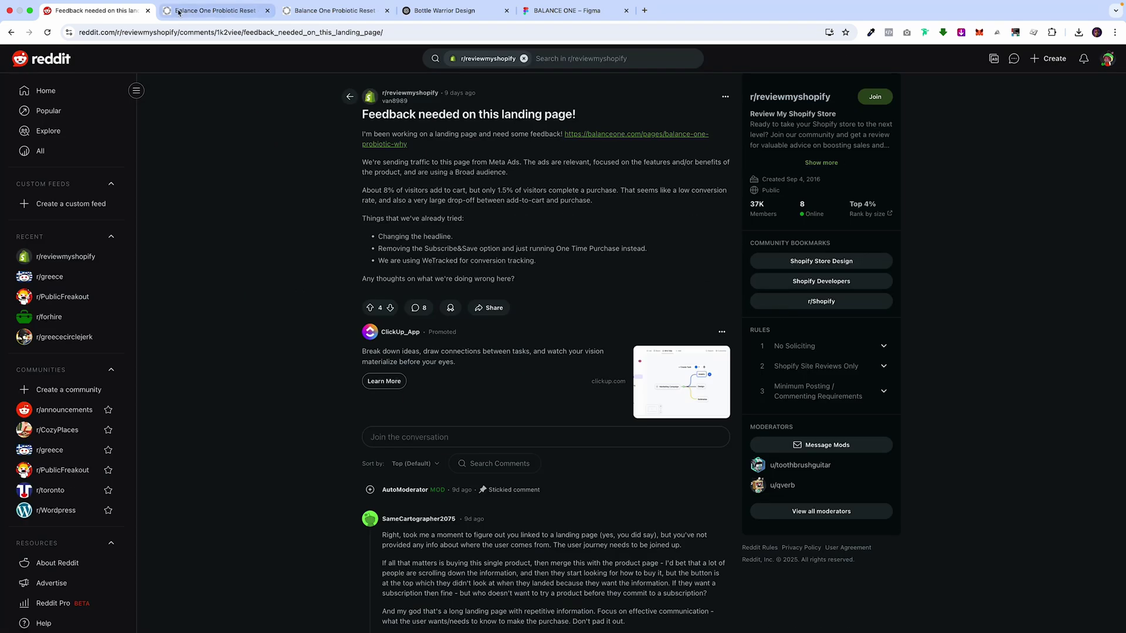
Step: Return to the desktop landing page and review the remaining sections down to the product purchase block, best sellers and customer reviews
left_click(212, 11)
scroll(596, 315, "up", 15)
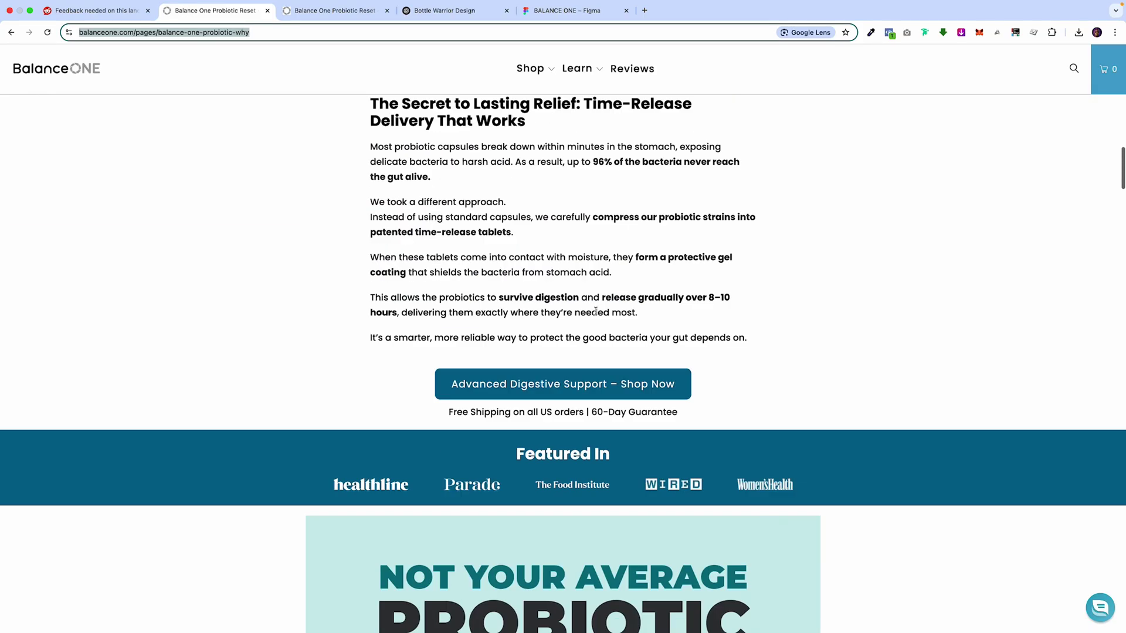
scroll(596, 315, "down", 15)
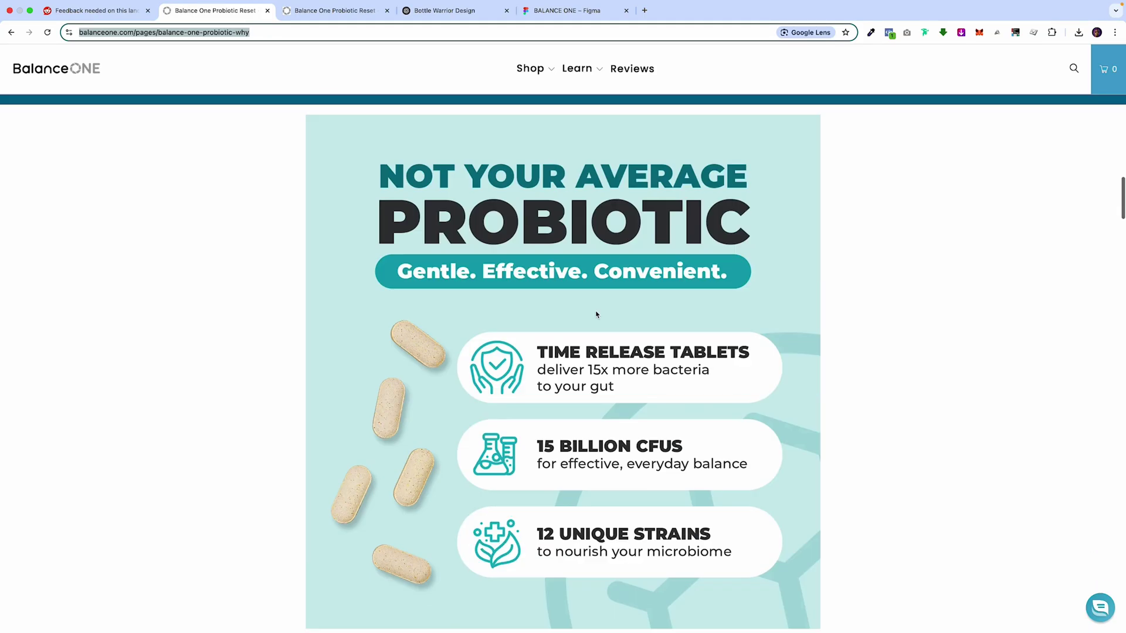
scroll(596, 315, "down", 15)
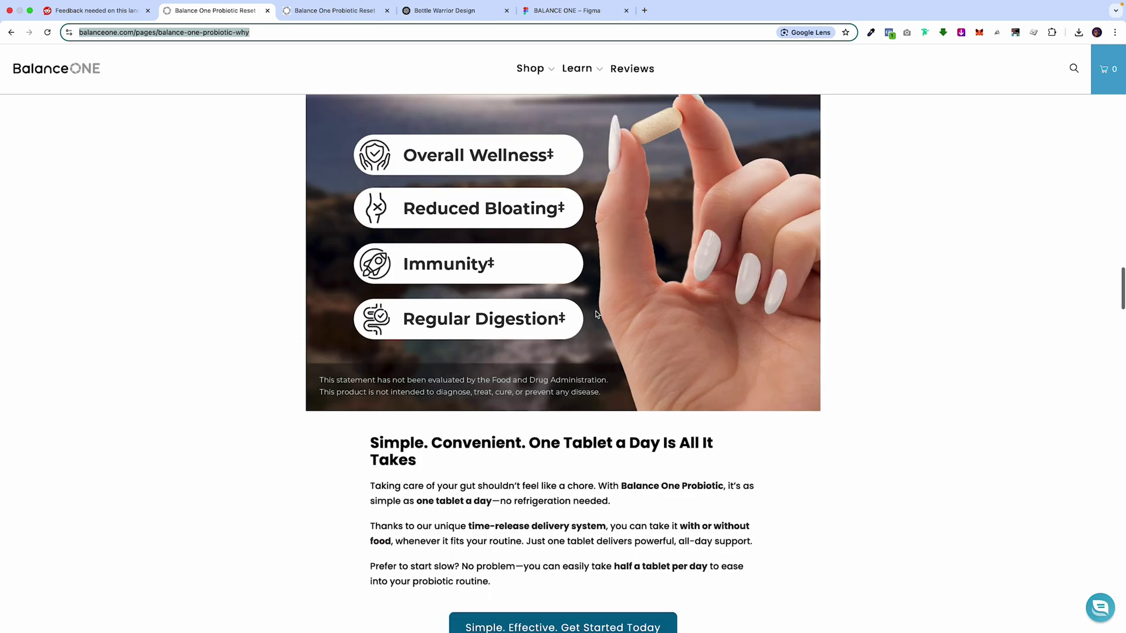
scroll(595, 311, "down", 5)
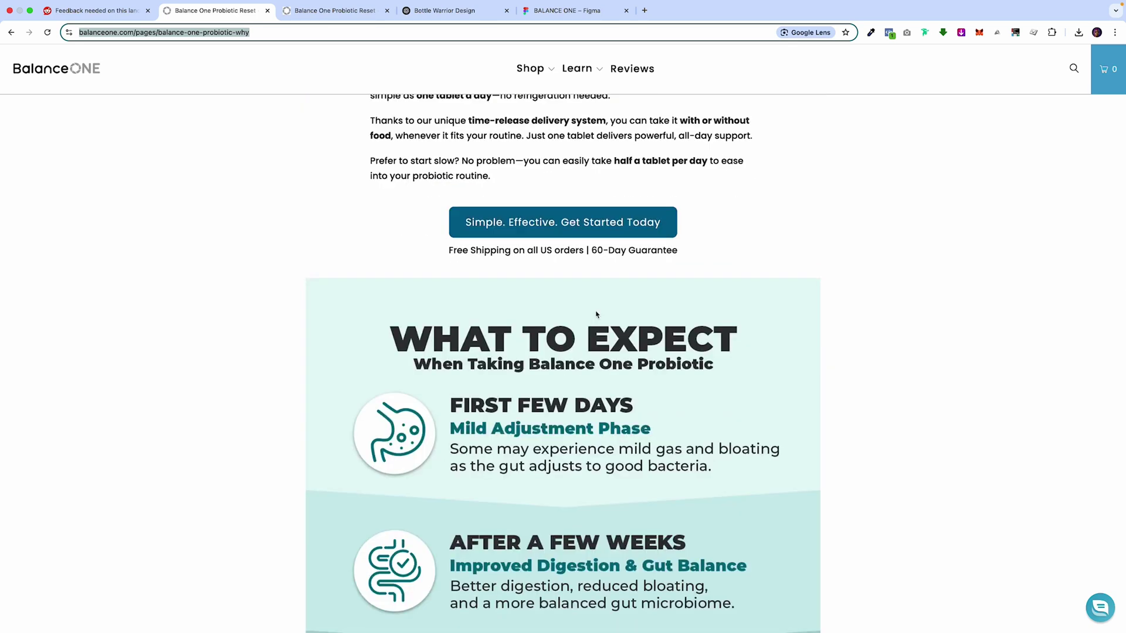
scroll(596, 315, "down", 15)
scroll(596, 314, "down", 18)
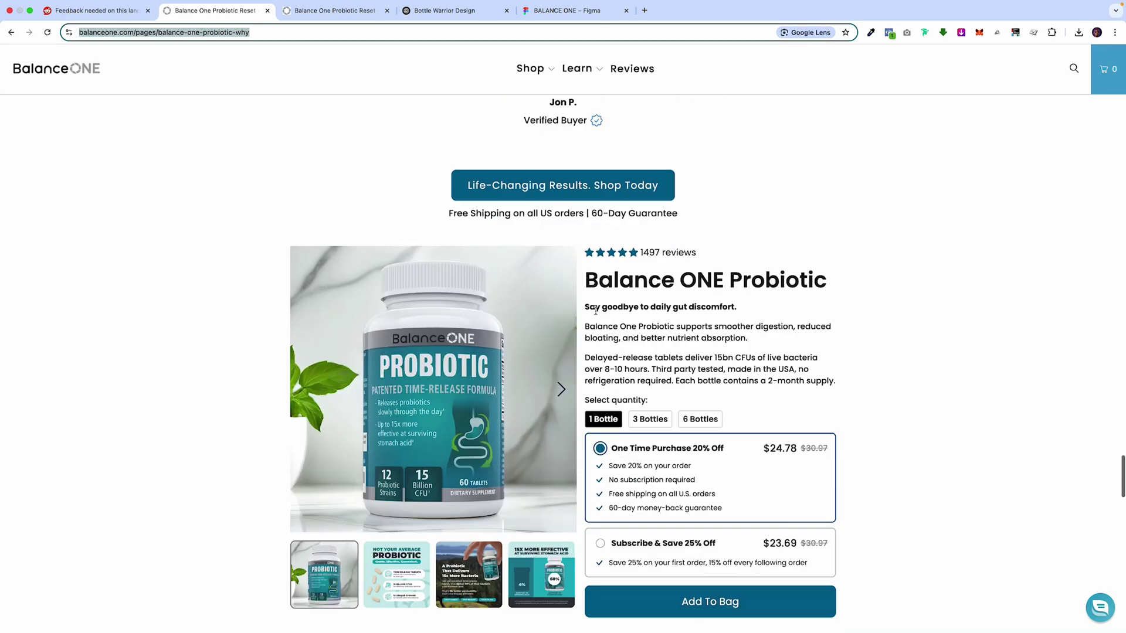
scroll(595, 310, "down", 16)
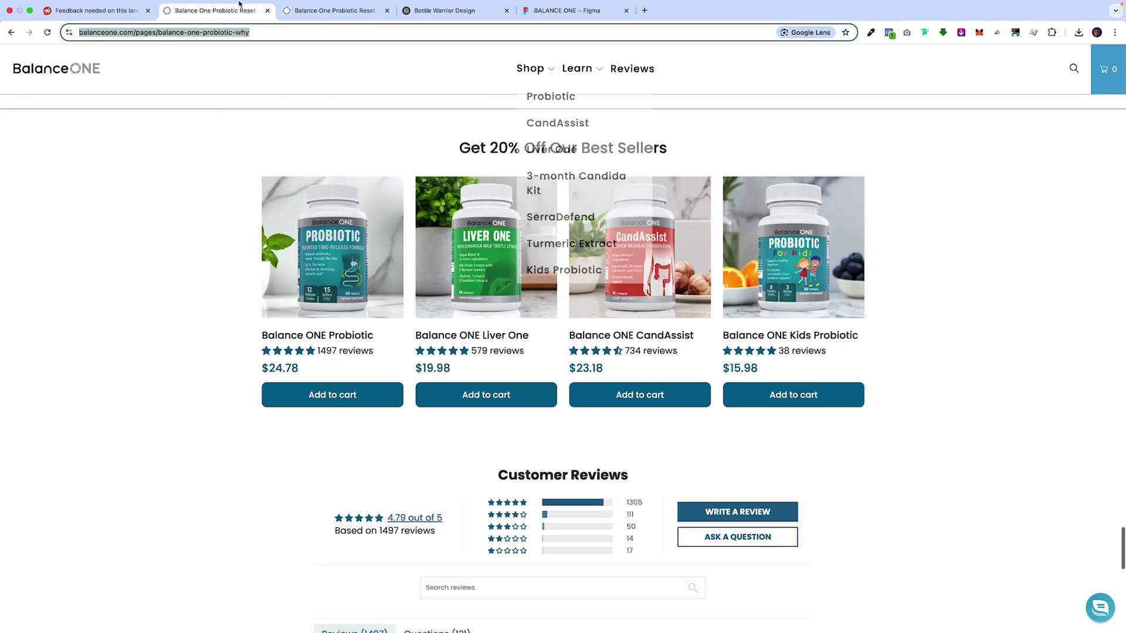
Step: Examine the landing page's 390 × 844 mobile preview from the headline down to the "Not Your Average Probiotic" graphic
left_click(296, 10)
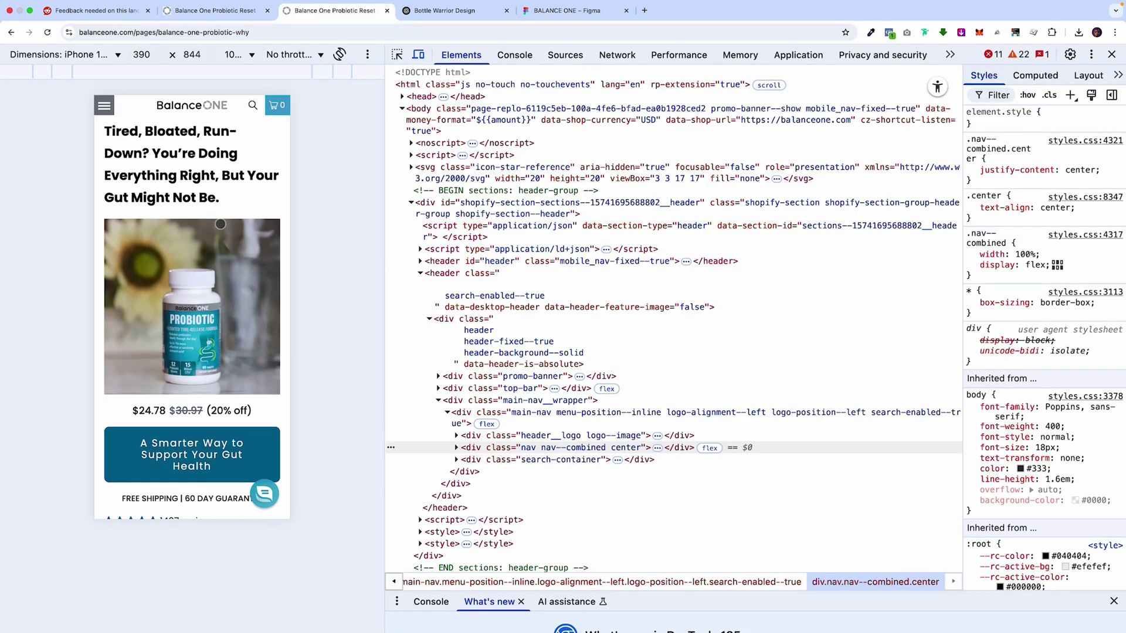
scroll(220, 224, "down", 5)
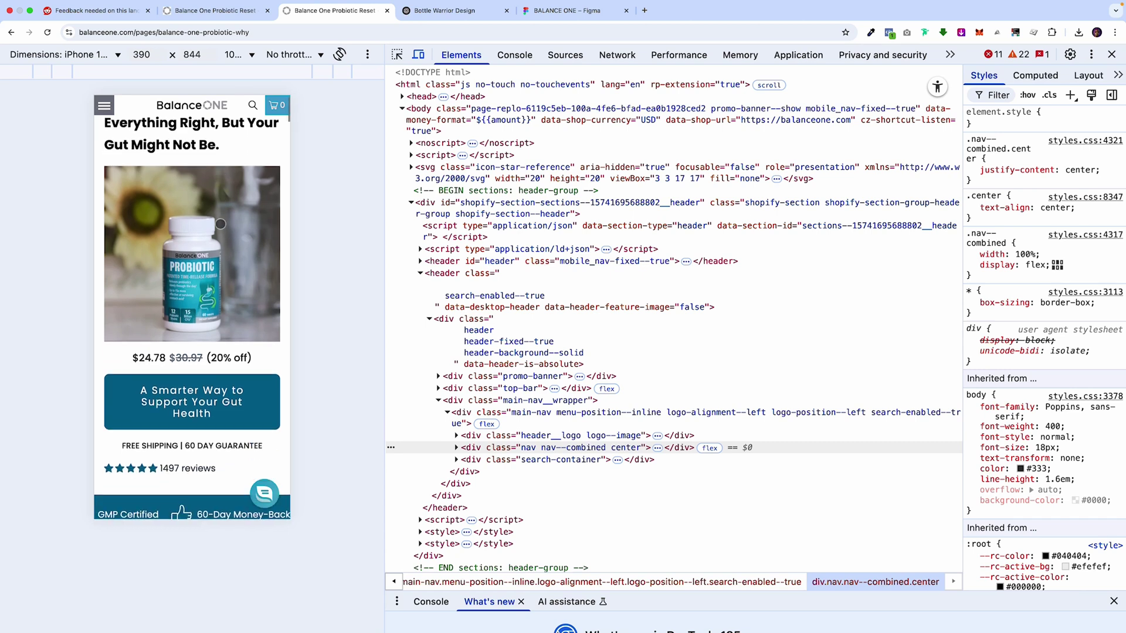
scroll(220, 224, "down", 6)
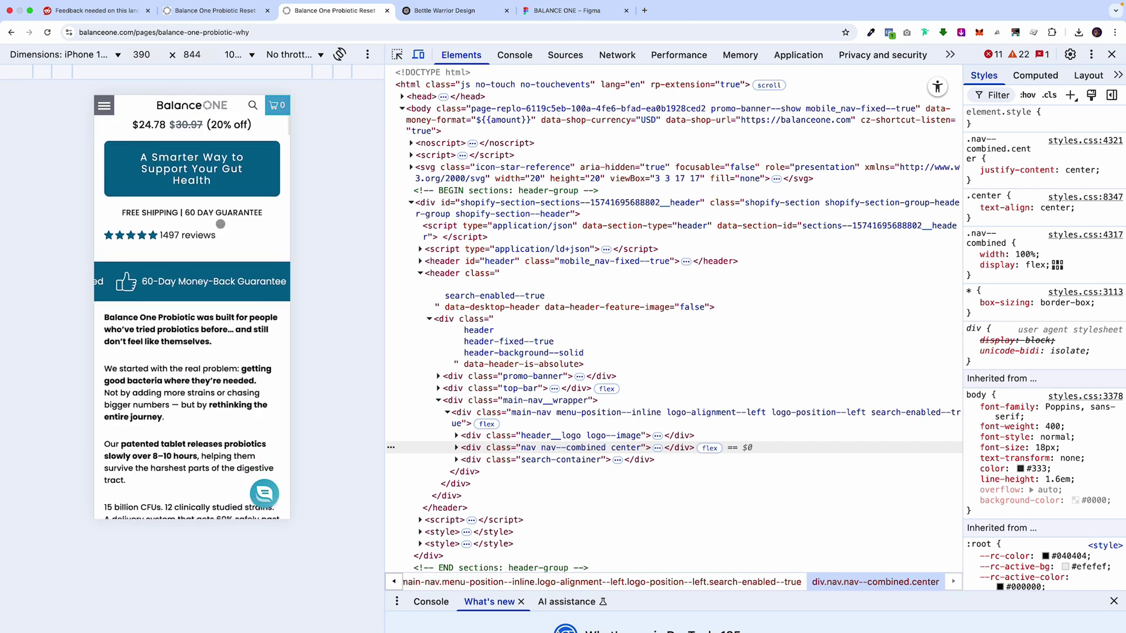
scroll(221, 223, "down", 8)
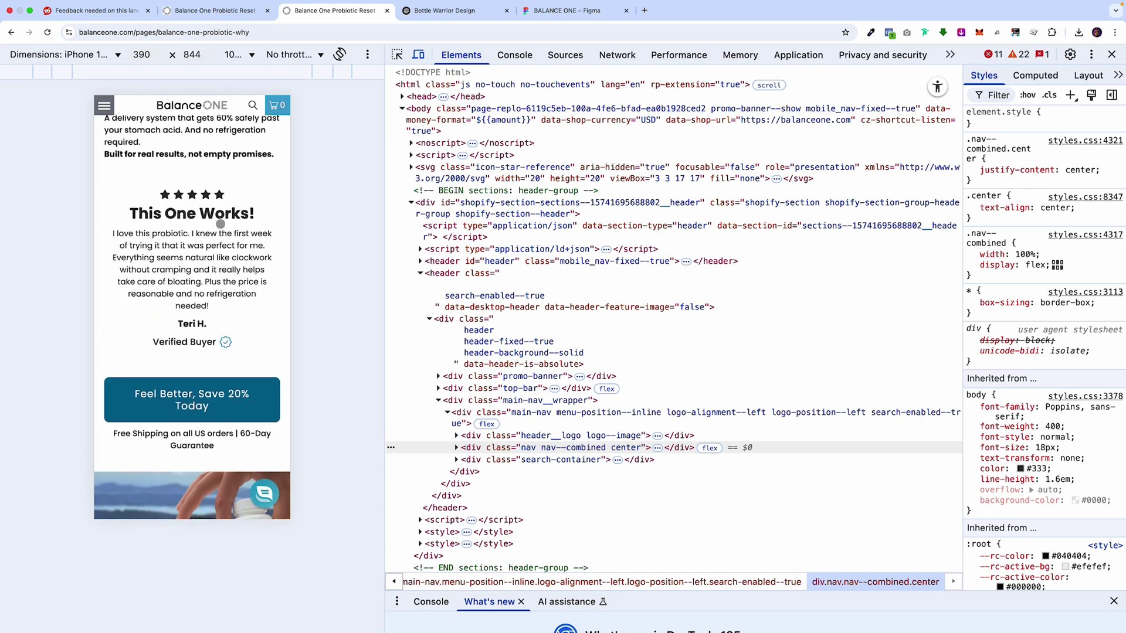
scroll(221, 224, "down", 7)
scroll(221, 224, "down", 4)
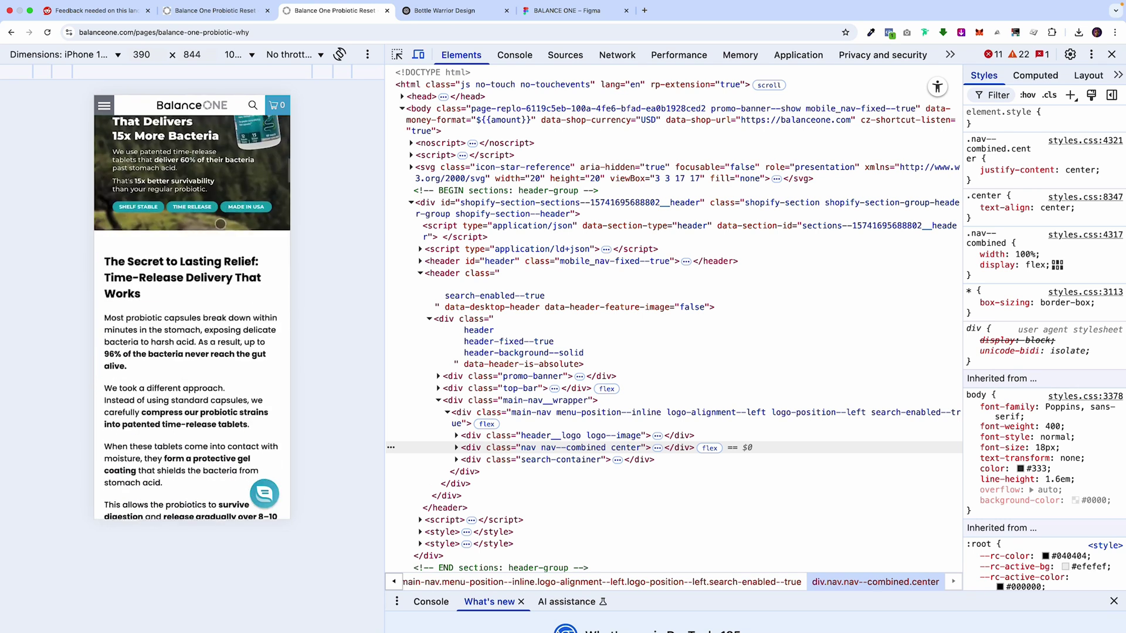
scroll(220, 224, "down", 4)
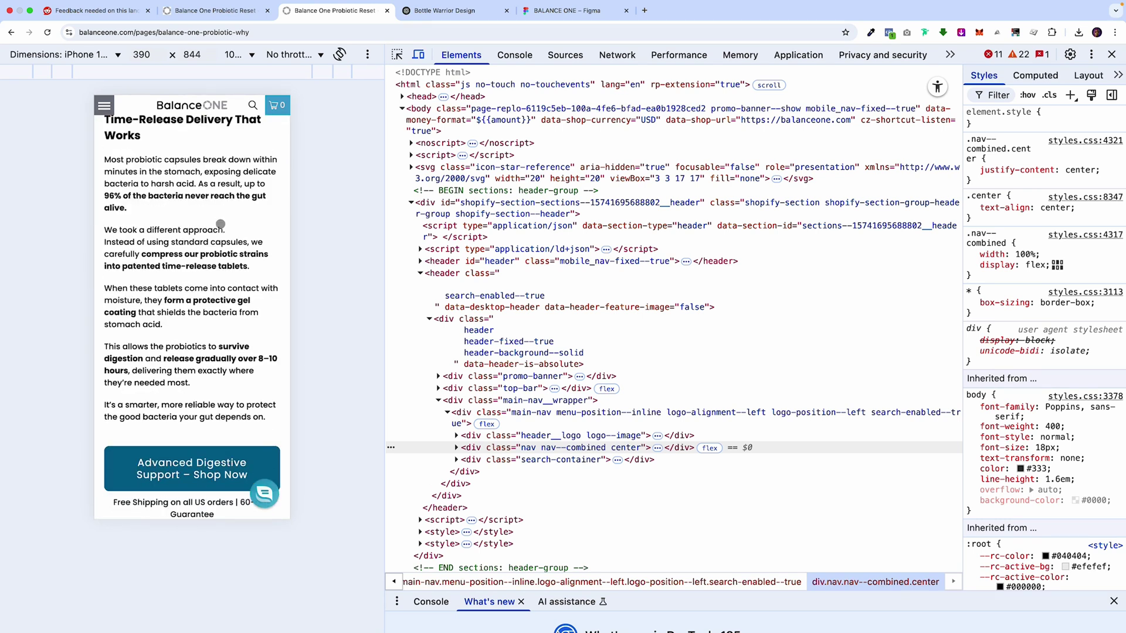
scroll(220, 224, "down", 8)
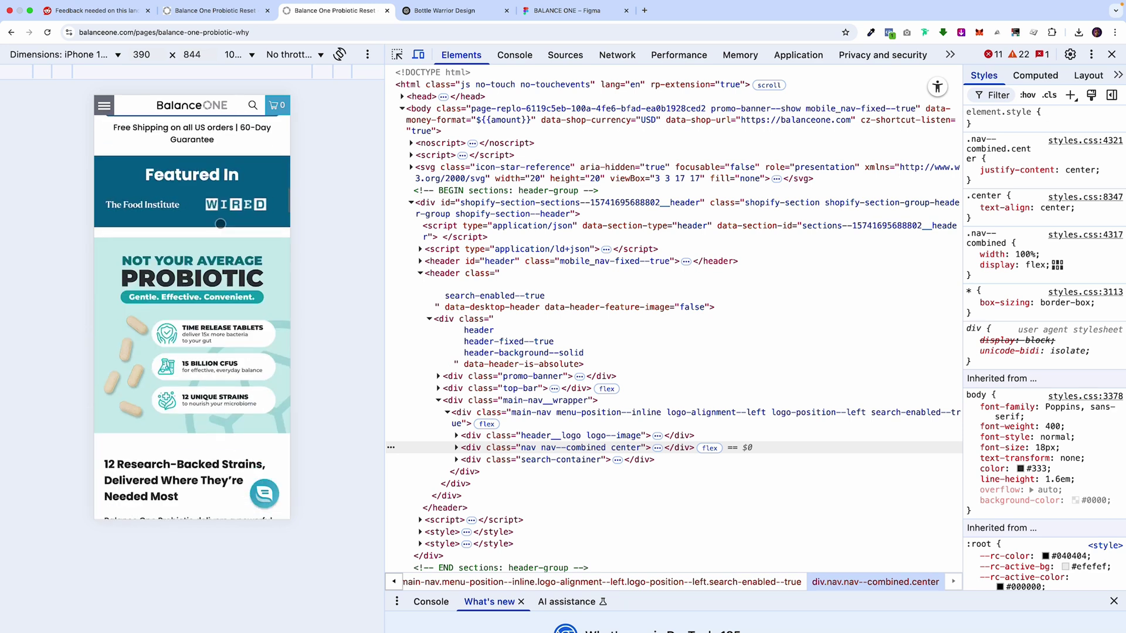
scroll(221, 223, "down", 2)
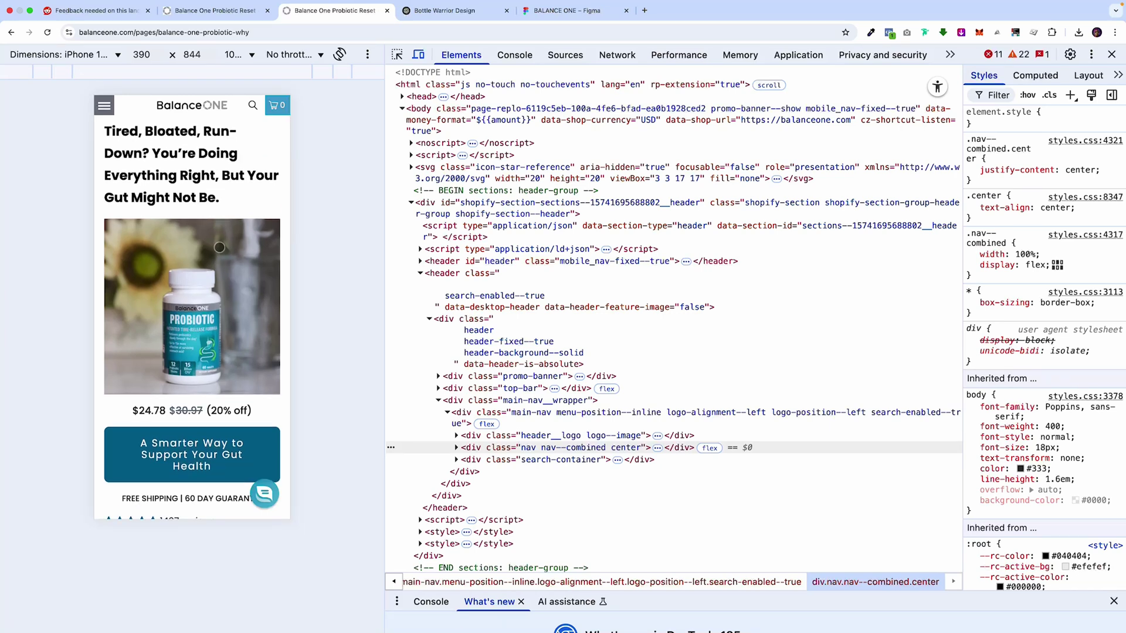
Step: Skim the mobile landing page past the "Featured In" section again and return to its headline
scroll(219, 247, "down", 20)
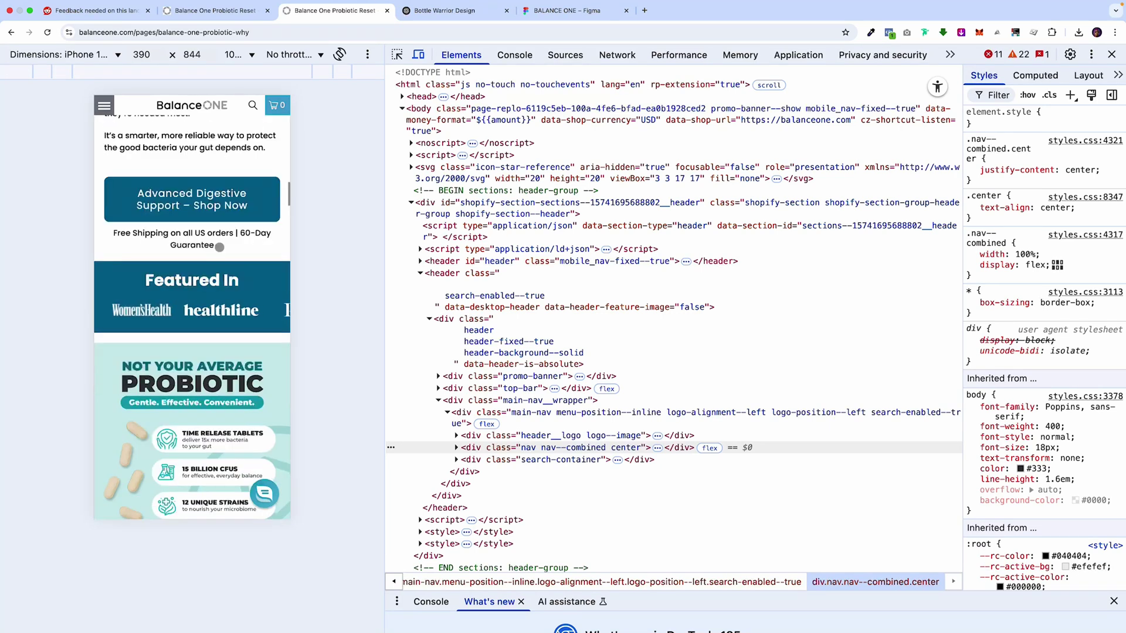
scroll(219, 247, "down", 5)
scroll(219, 247, "up", 5)
scroll(219, 247, "down", 10)
scroll(220, 246, "up", 3)
scroll(219, 247, "up", 20)
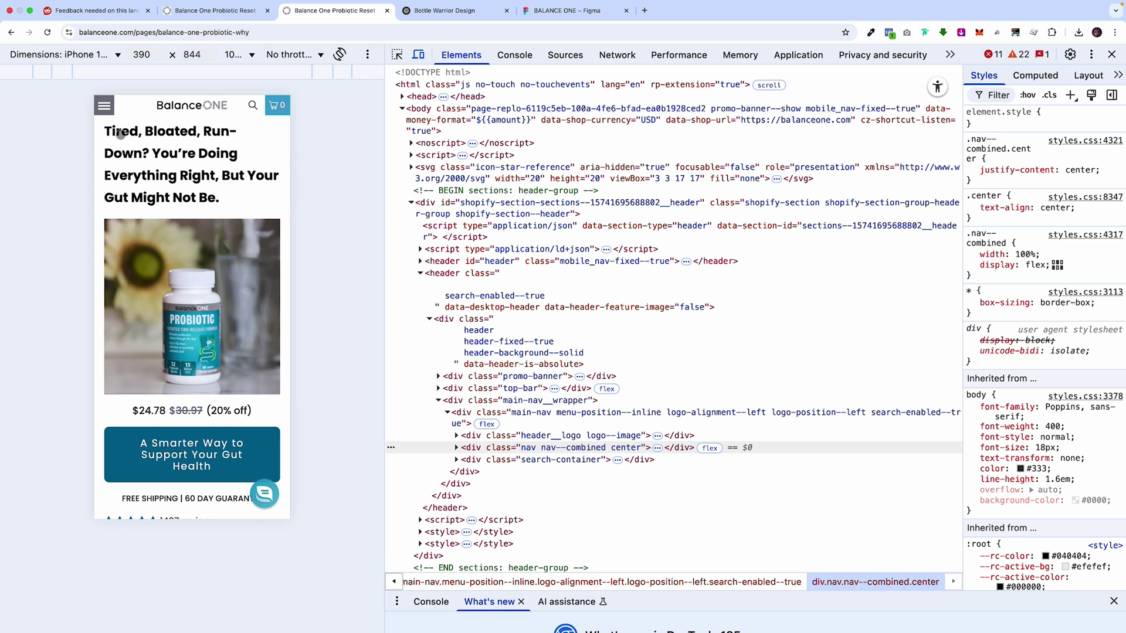
Step: Review the mobile hero's product photo, price, call-to-action and trust badges, ending back at the headline
scroll(158, 281, "down", 5)
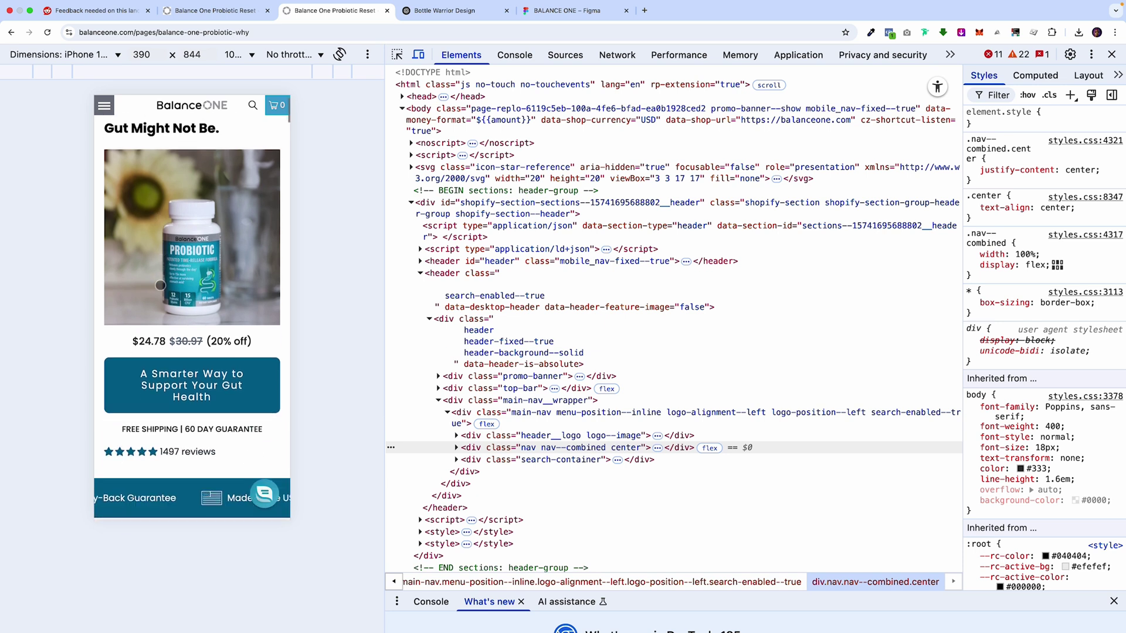
scroll(160, 286, "down", 10)
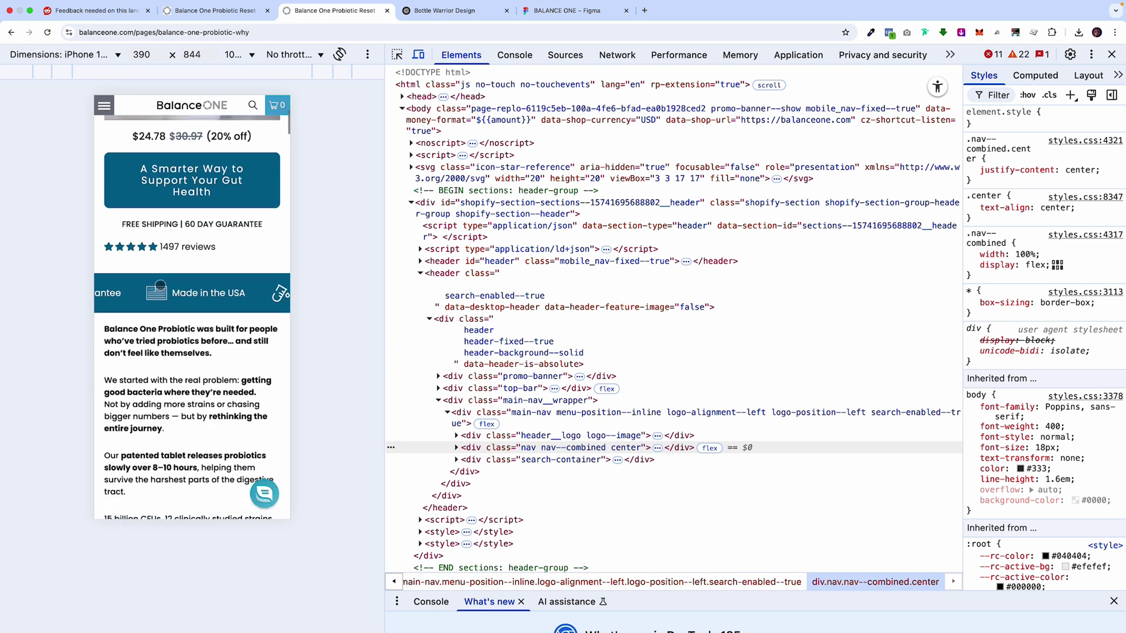
scroll(160, 286, "up", 15)
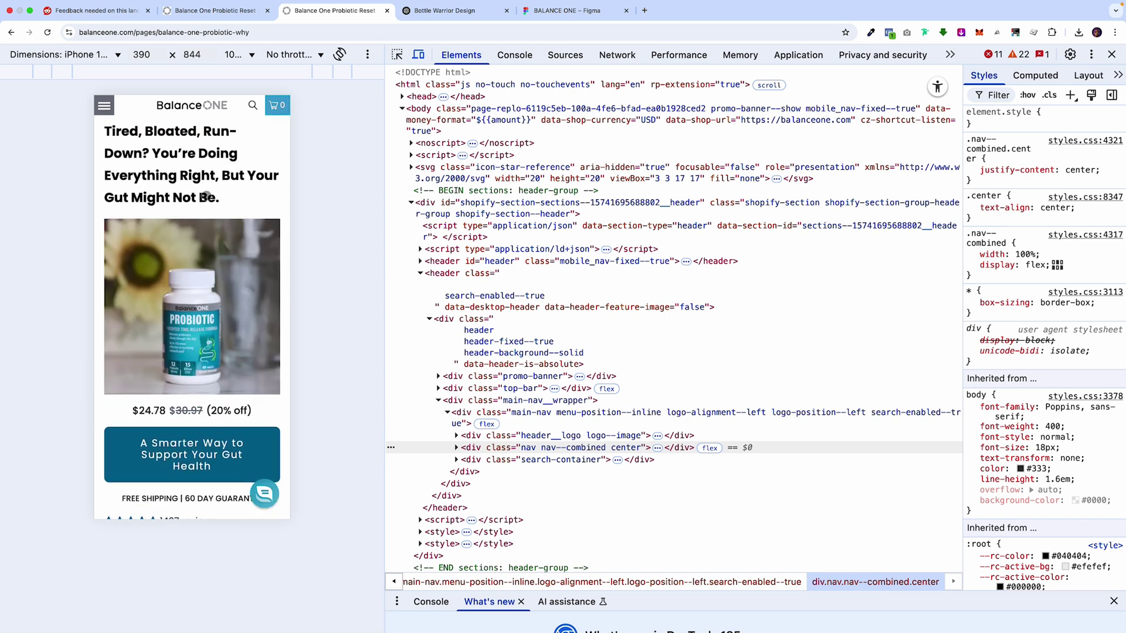
Step: Compare the "Fights for your gut" warrior bottle image in ChatGPT with the mobile landing page's hero photo
left_click(450, 8)
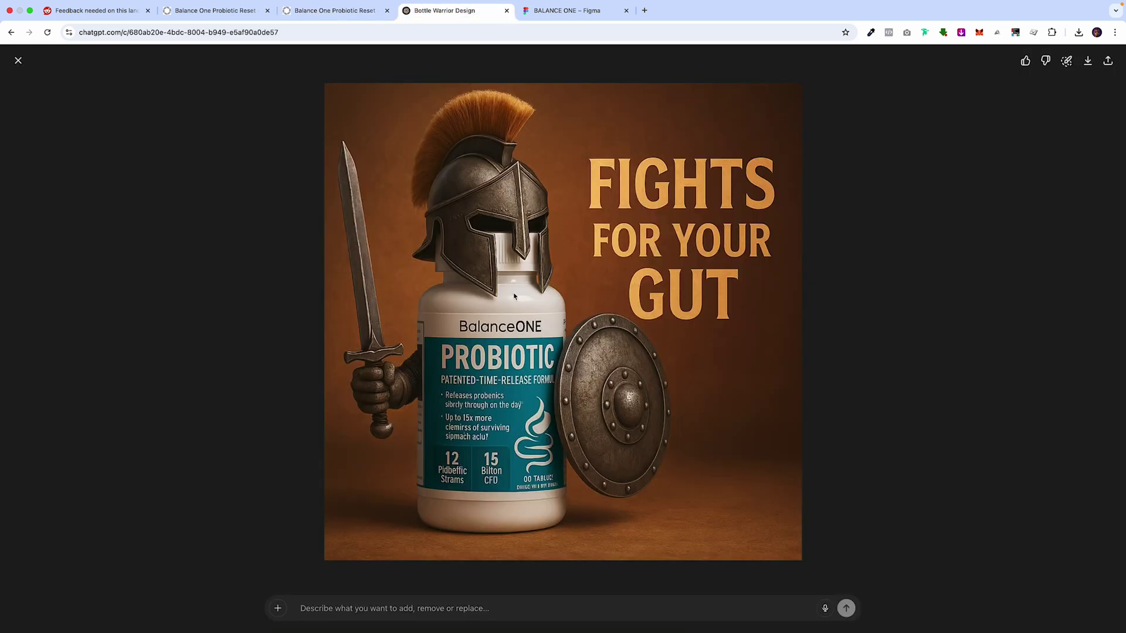
left_click(332, 10)
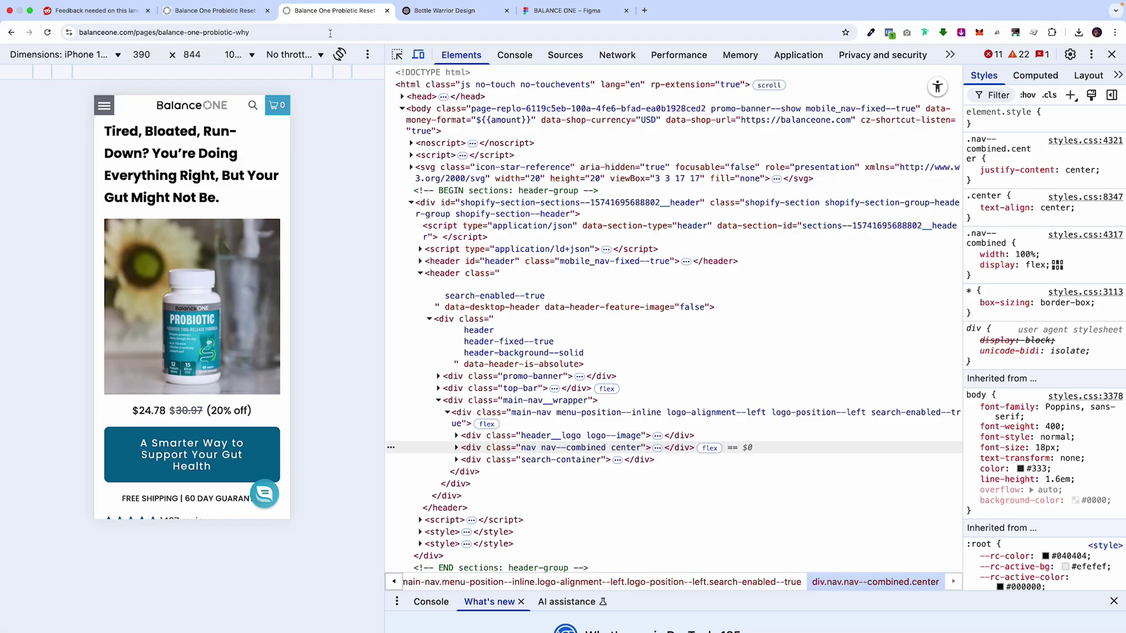
right_click(190, 267)
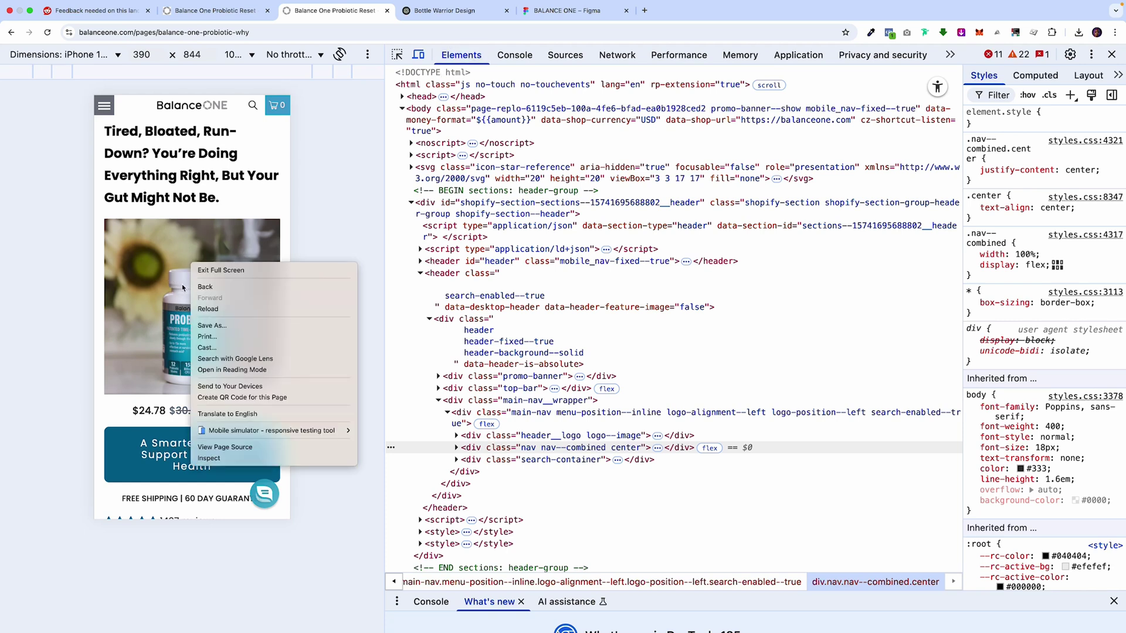
left_click(176, 290)
left_click(445, 10)
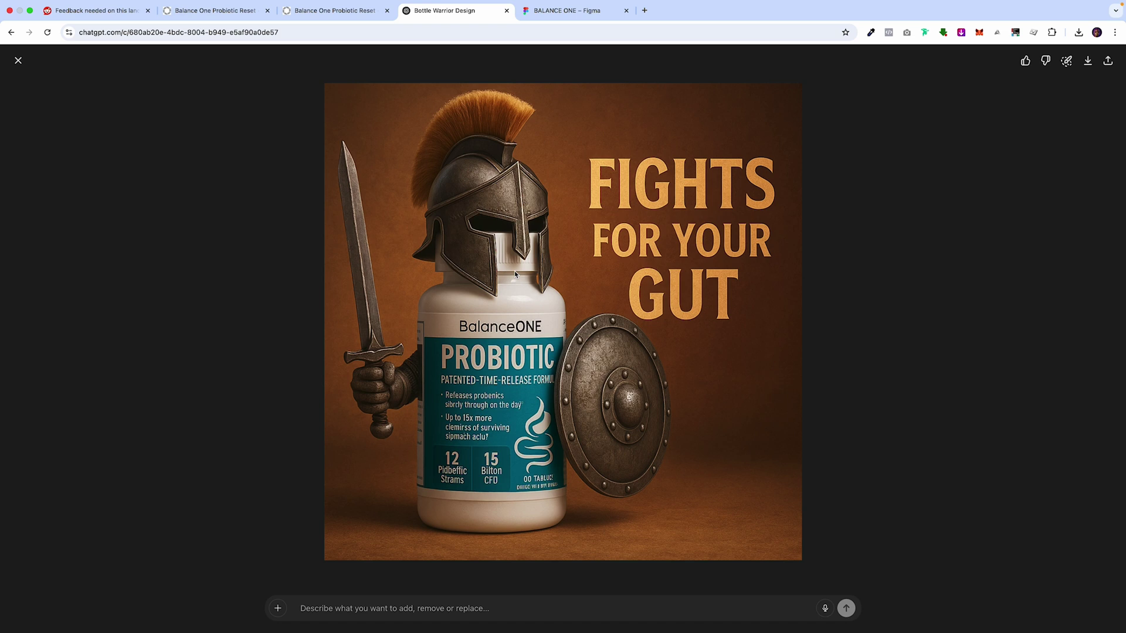
Step: Close the enlarged warrior image and examine the conversation's source bottle photo, the Facebook ad prompt and the generated image
key("Escape")
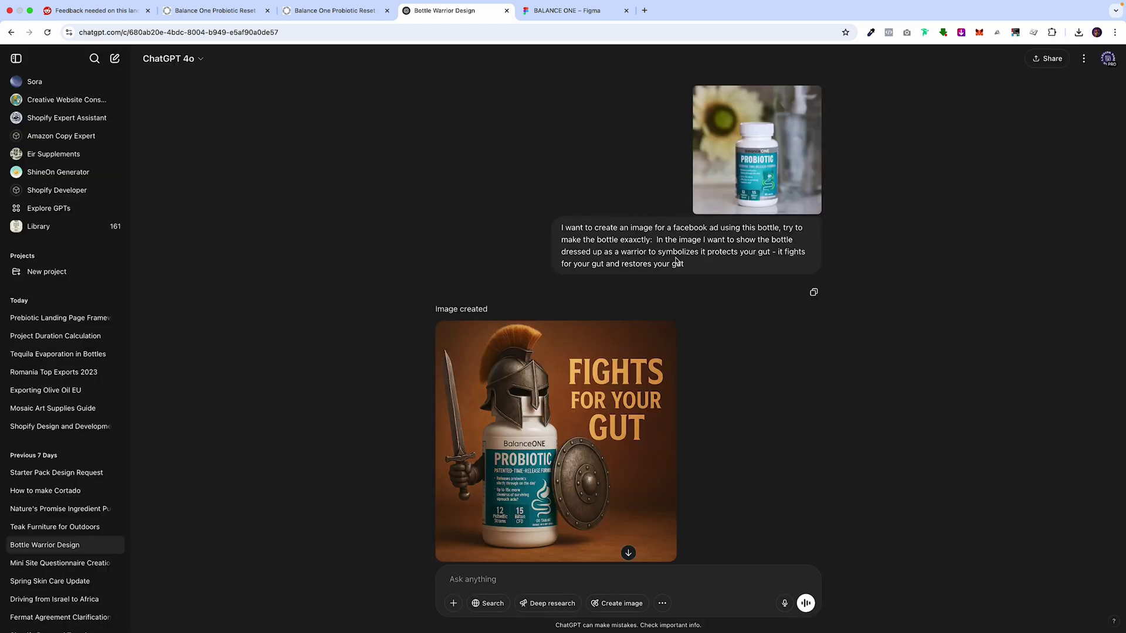
scroll(676, 261, "up", 5)
scroll(676, 261, "up", 1)
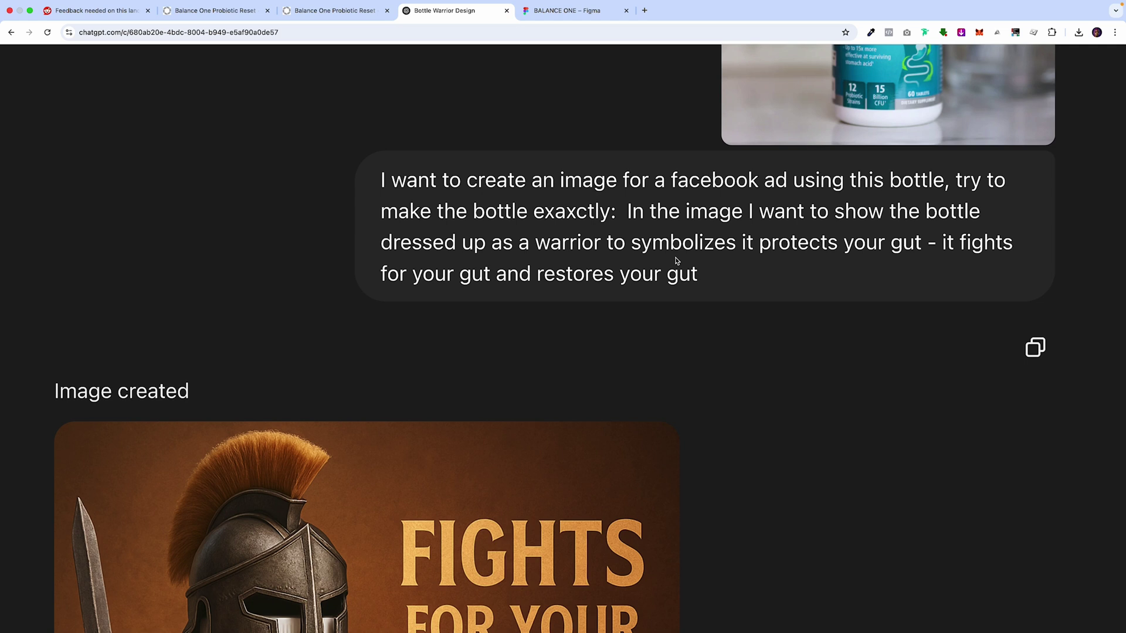
scroll(677, 261, "up", 5)
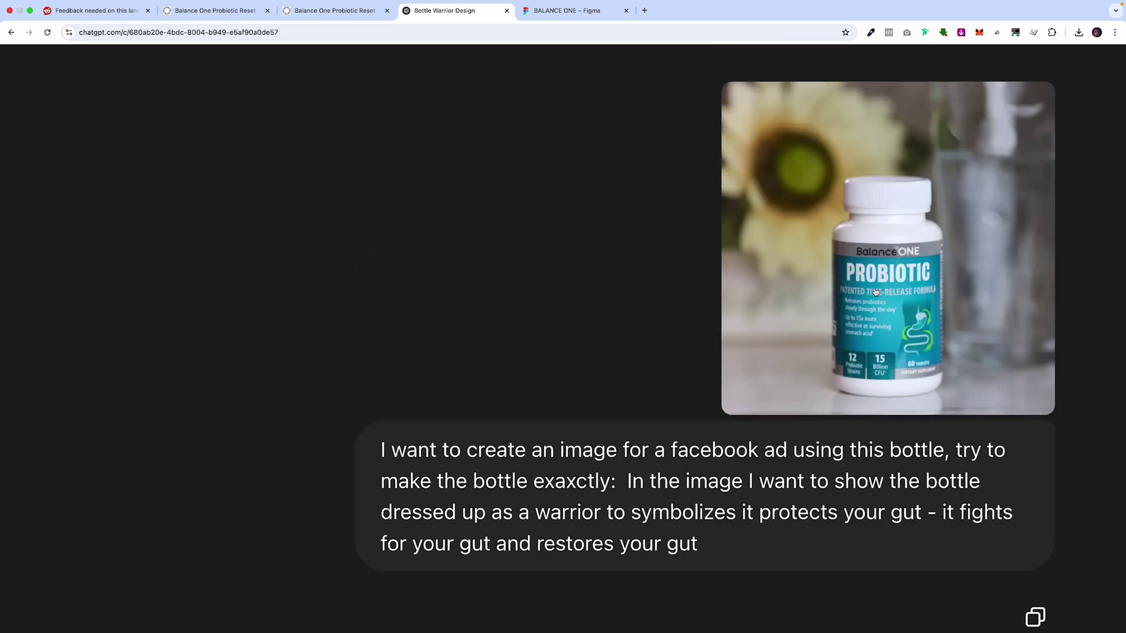
scroll(875, 292, "down", 10)
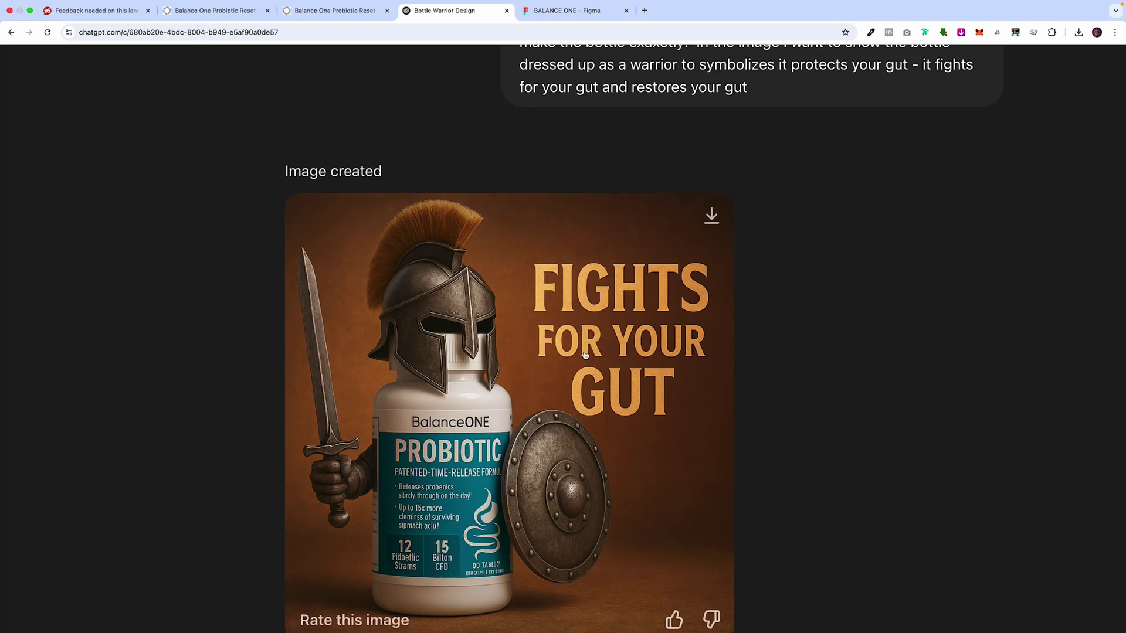
Step: Enlarge the "Fights for your gut" warrior image and compare it again with the mobile landing page's hero photo
left_click(585, 355)
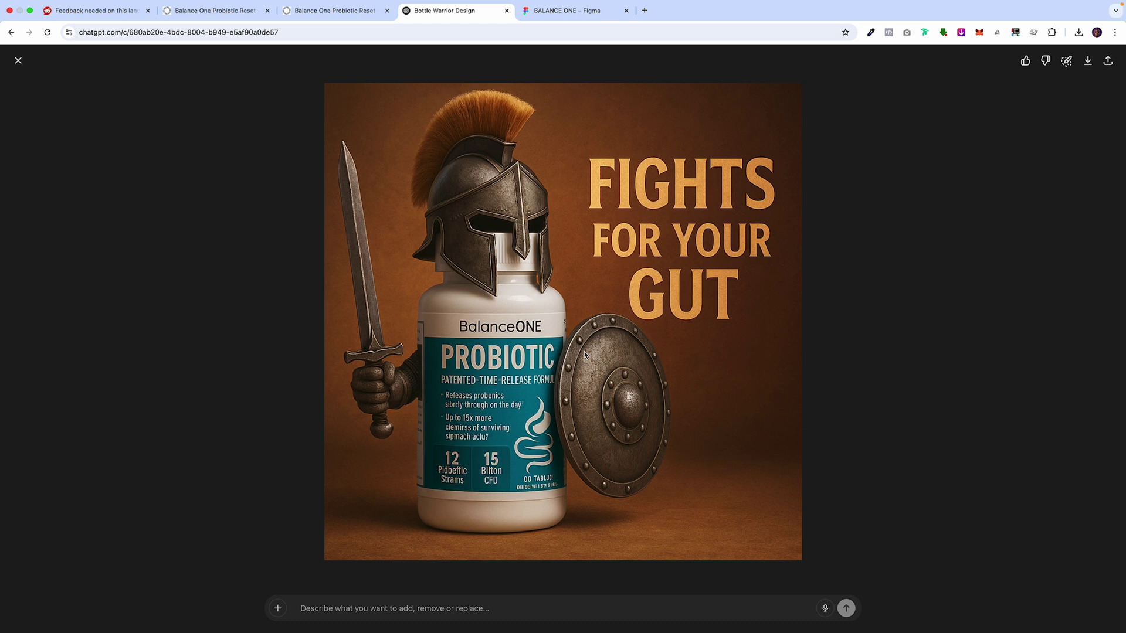
left_click(334, 11)
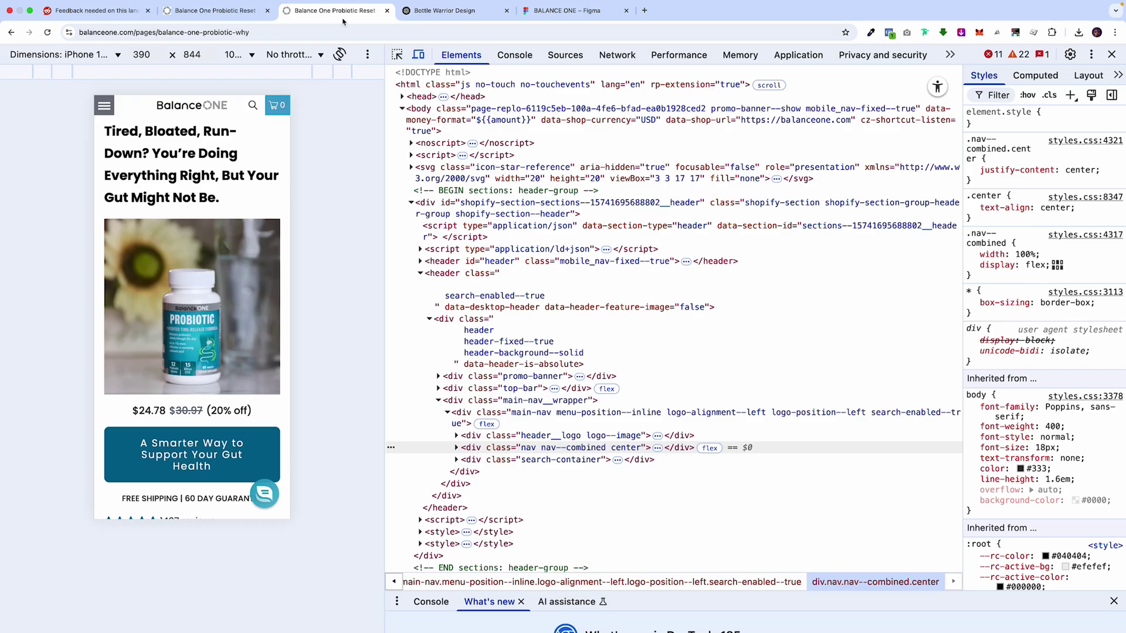
left_click(475, 15)
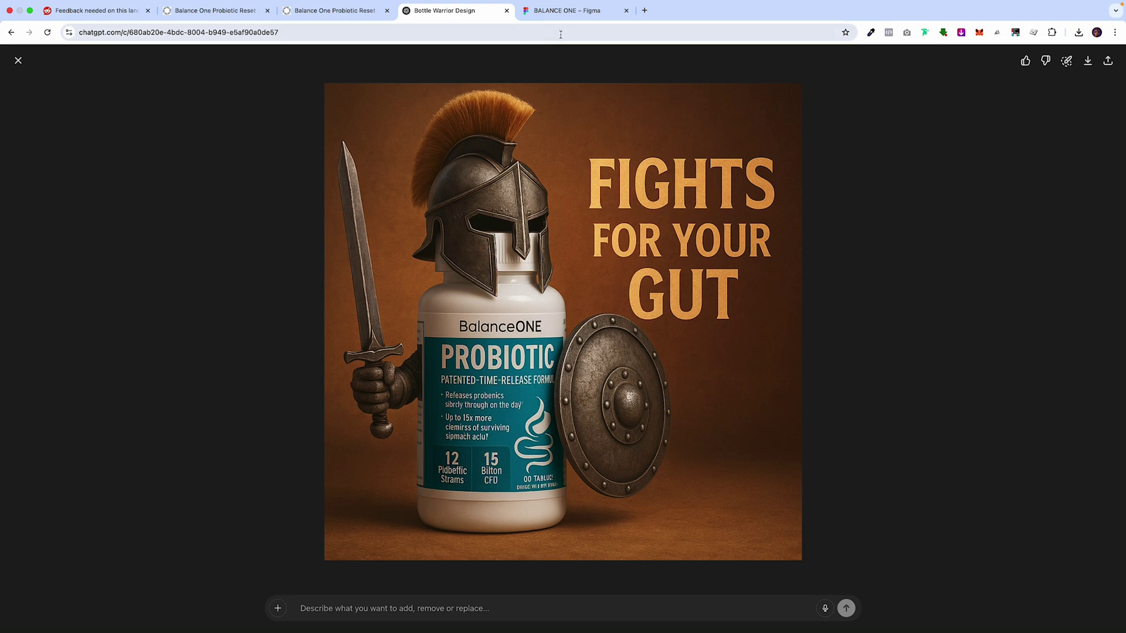
Step: Switch to the BALANCE ONE Figma mockup and inspect the green announcement bar's free-shipping text with its Thursday arrival day
left_click(563, 10)
scroll(585, 258, "up", 2)
scroll(585, 258, "up", 1)
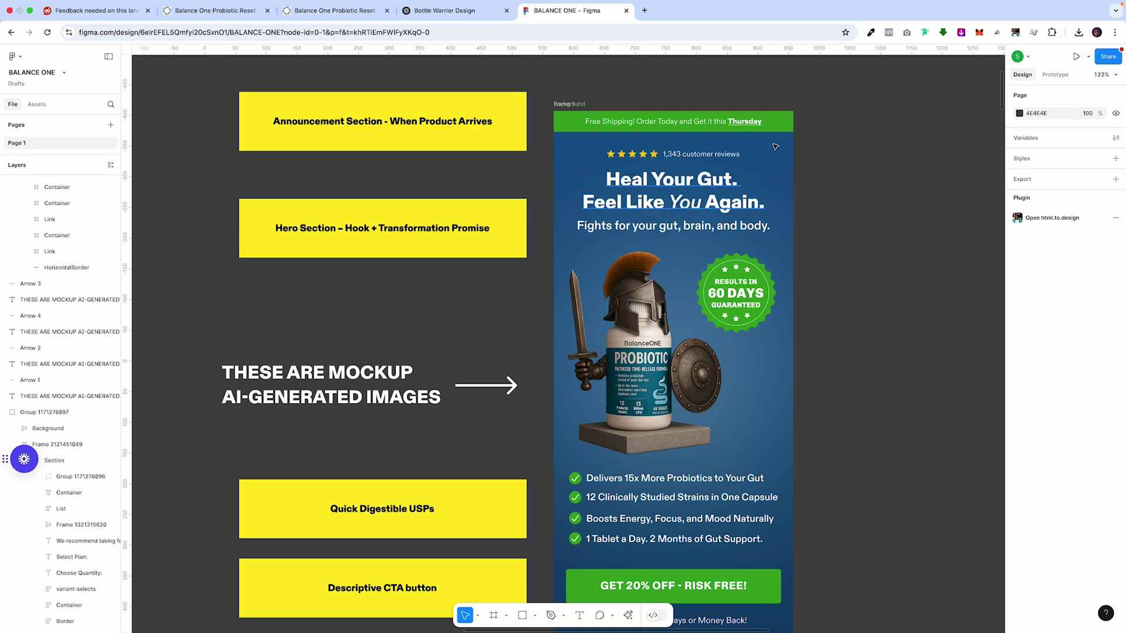
left_click(785, 127)
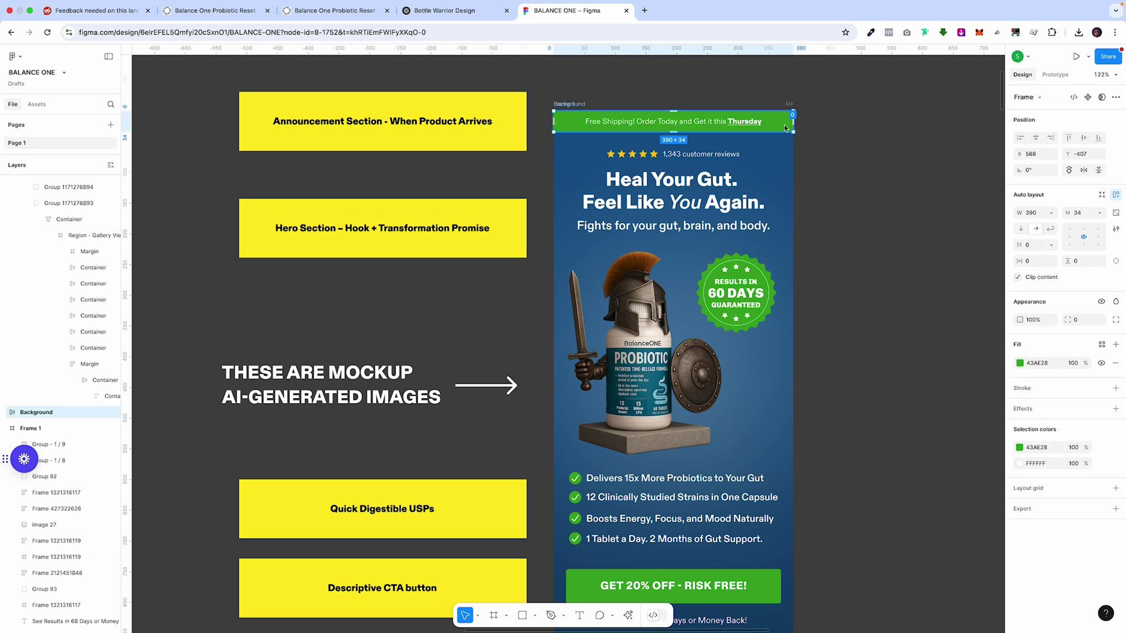
double_click(755, 124)
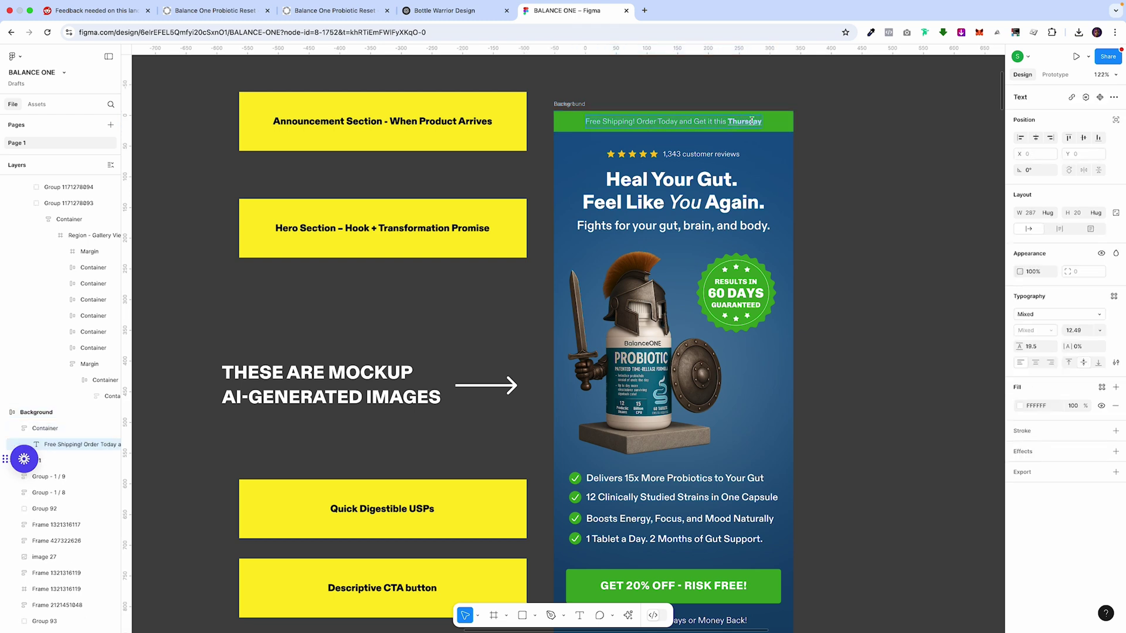
left_click(843, 146)
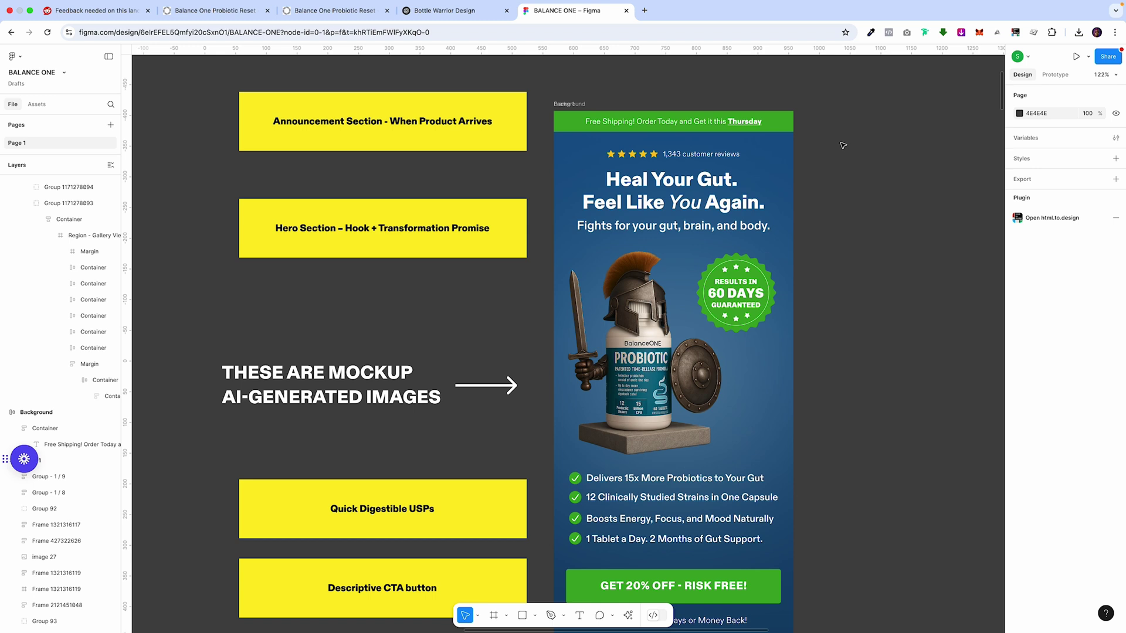
left_click(737, 125)
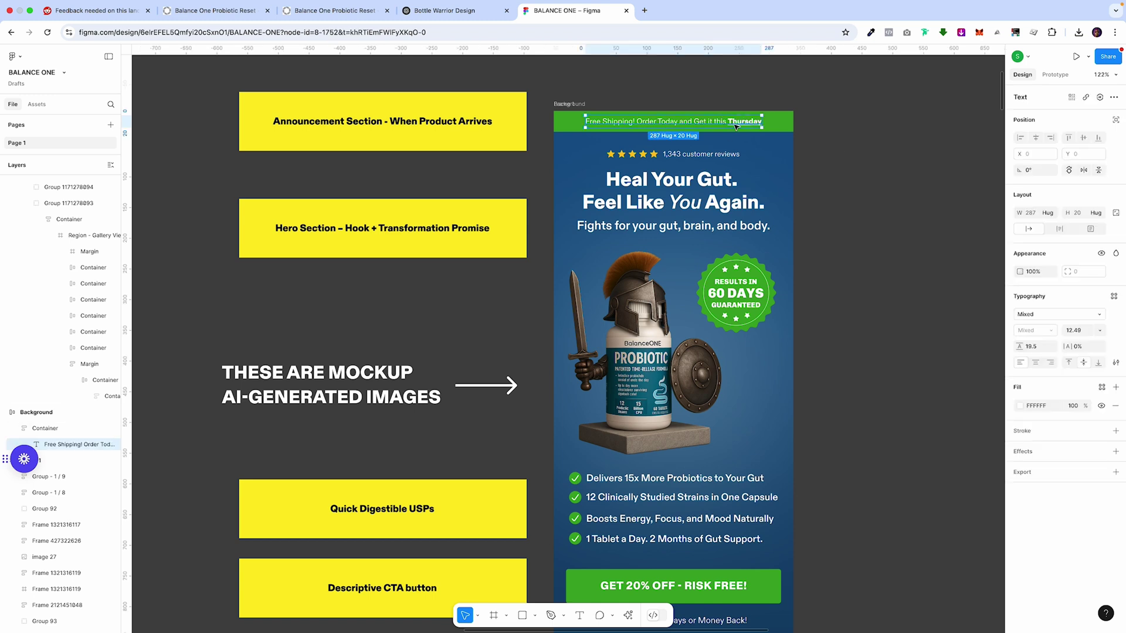
left_click(851, 124)
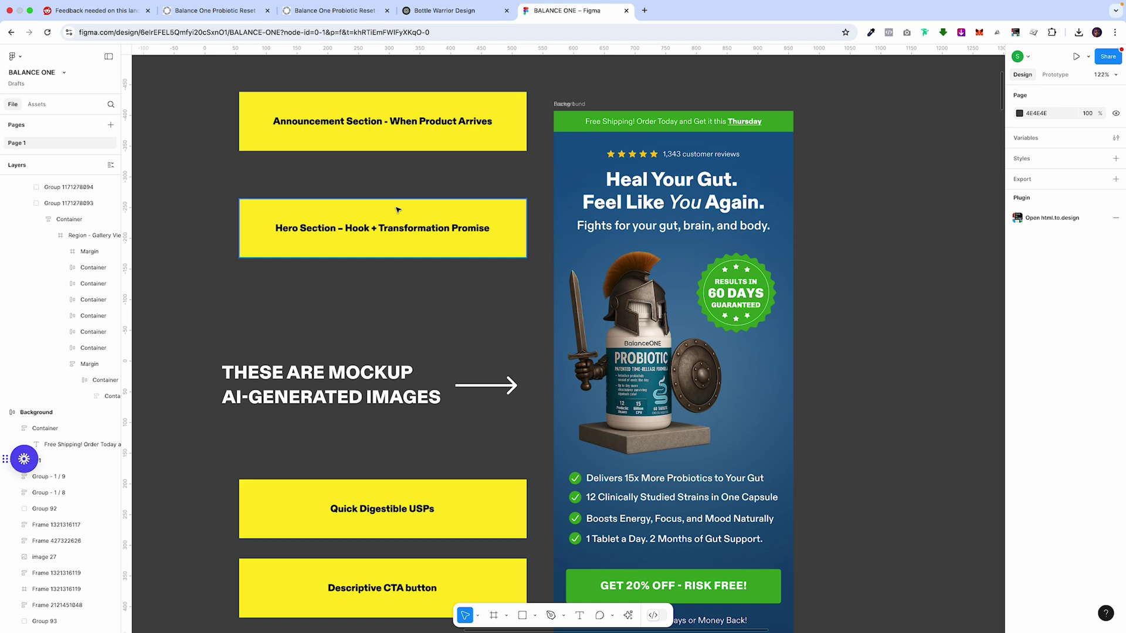
Step: Inspect the mockup hero's warrior bottle image, "Heal Your Gut. Feel Like You Again." headline and 60-day guarantee badge
left_click(649, 306)
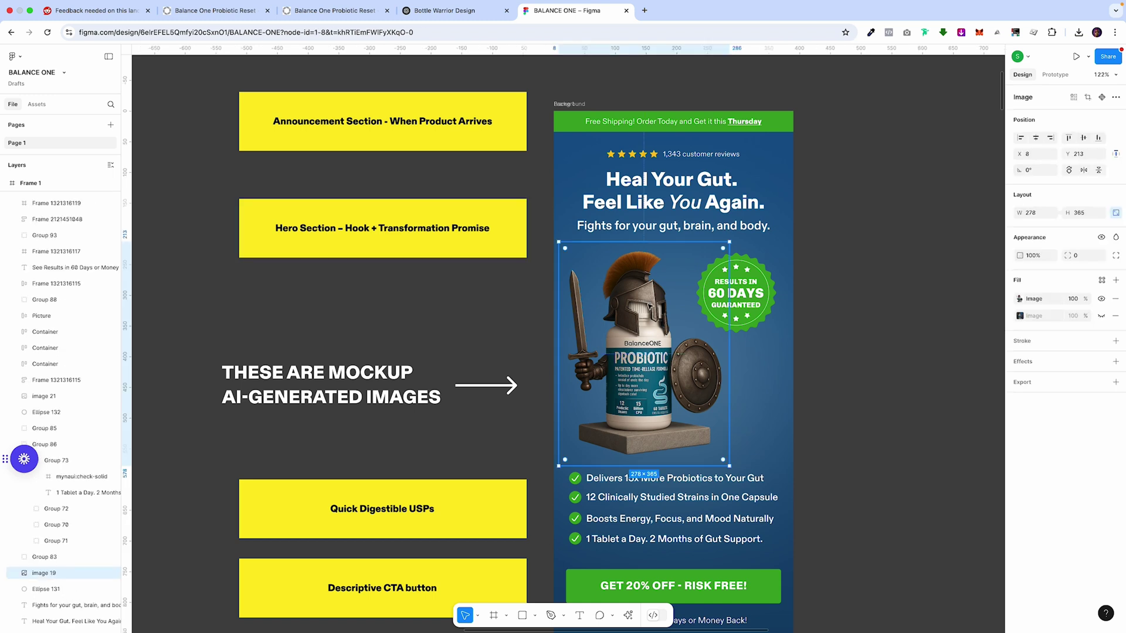
left_click(707, 206)
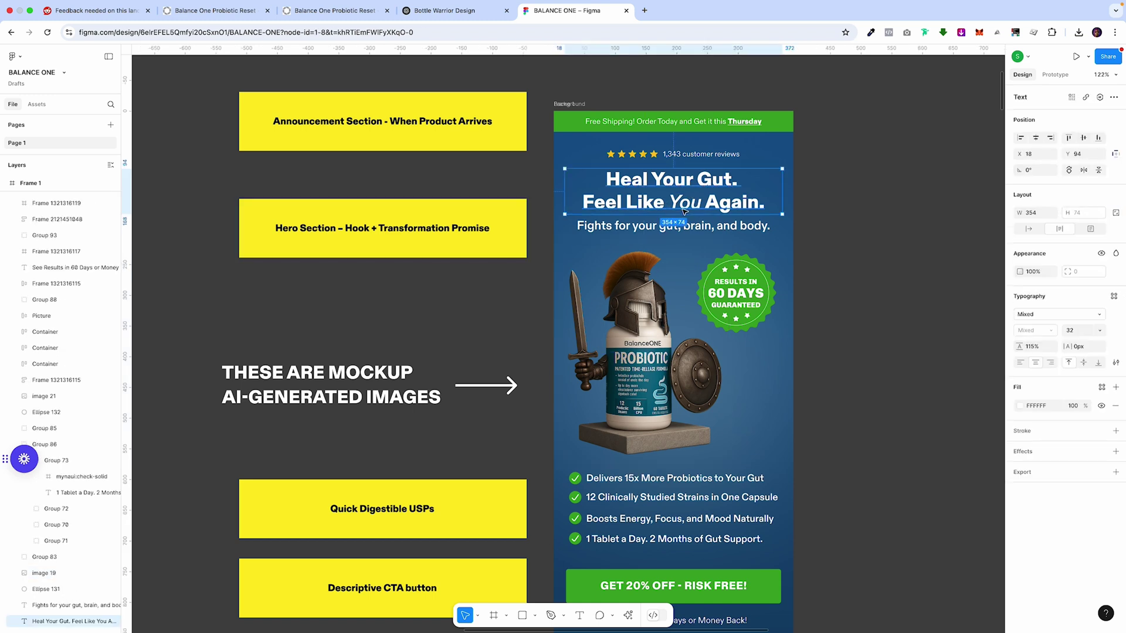
left_click(869, 222)
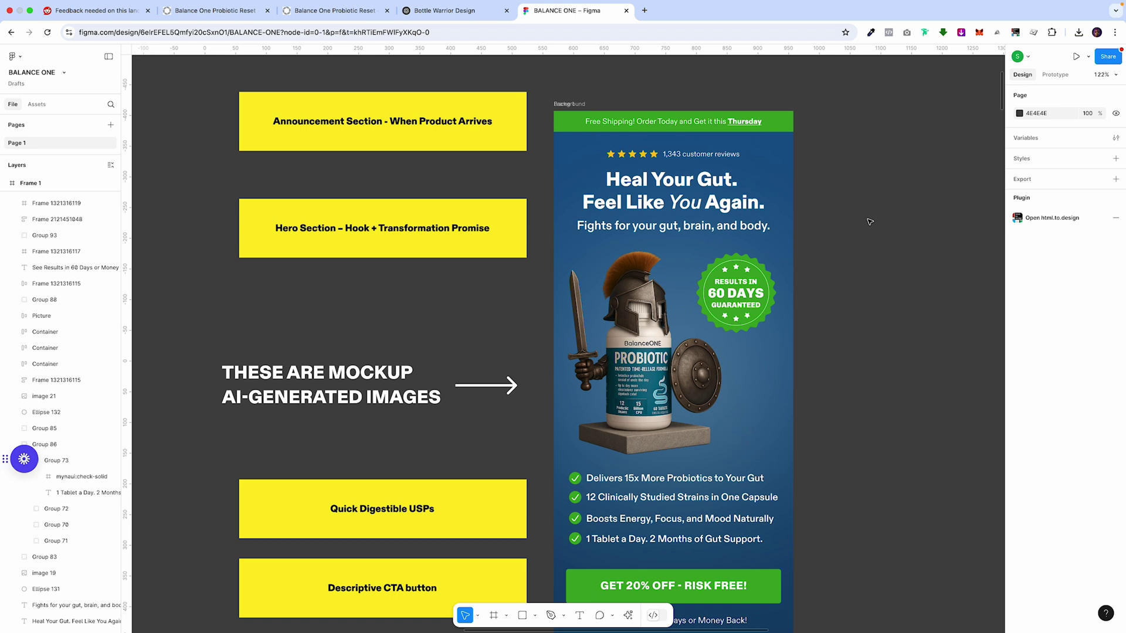
left_click(638, 328)
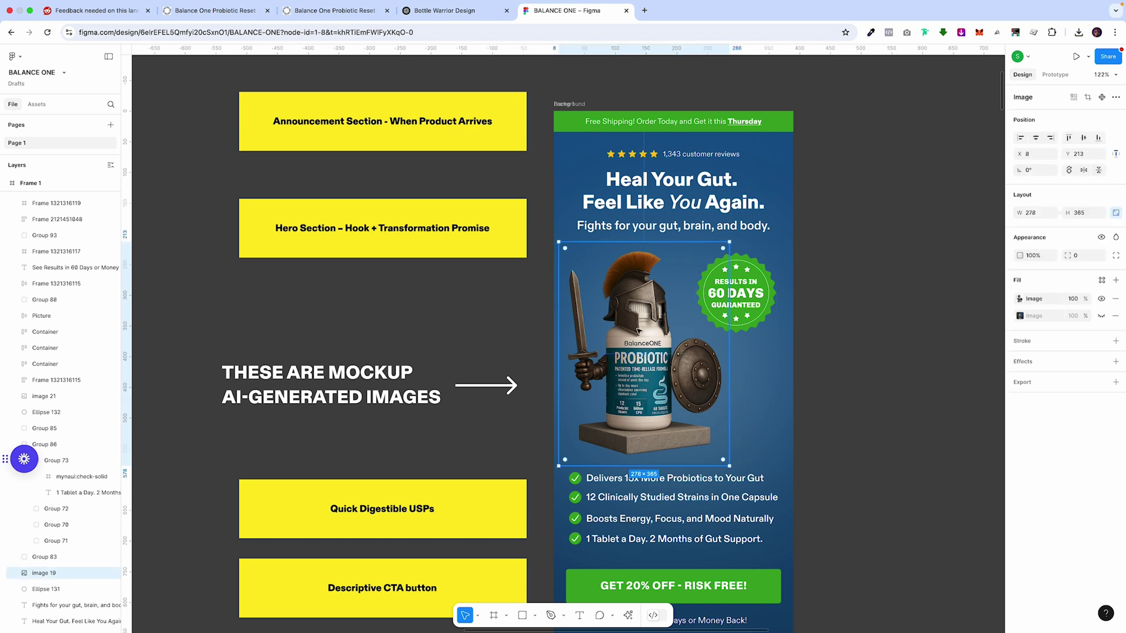
left_click_drag(824, 233, 564, 164)
left_click(850, 291)
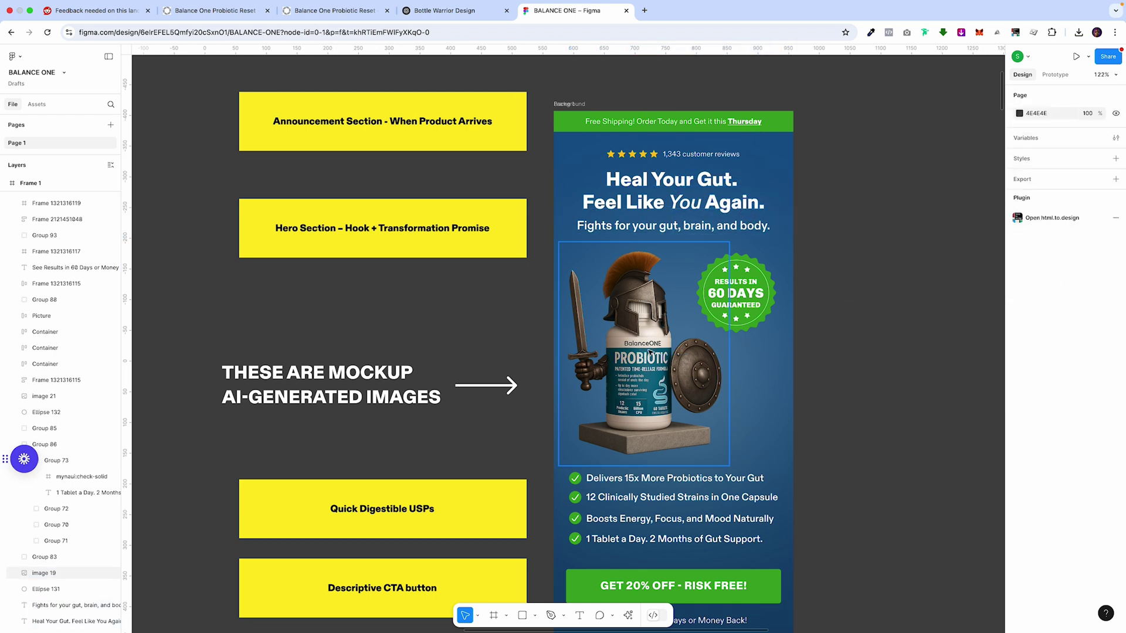
left_click(737, 295)
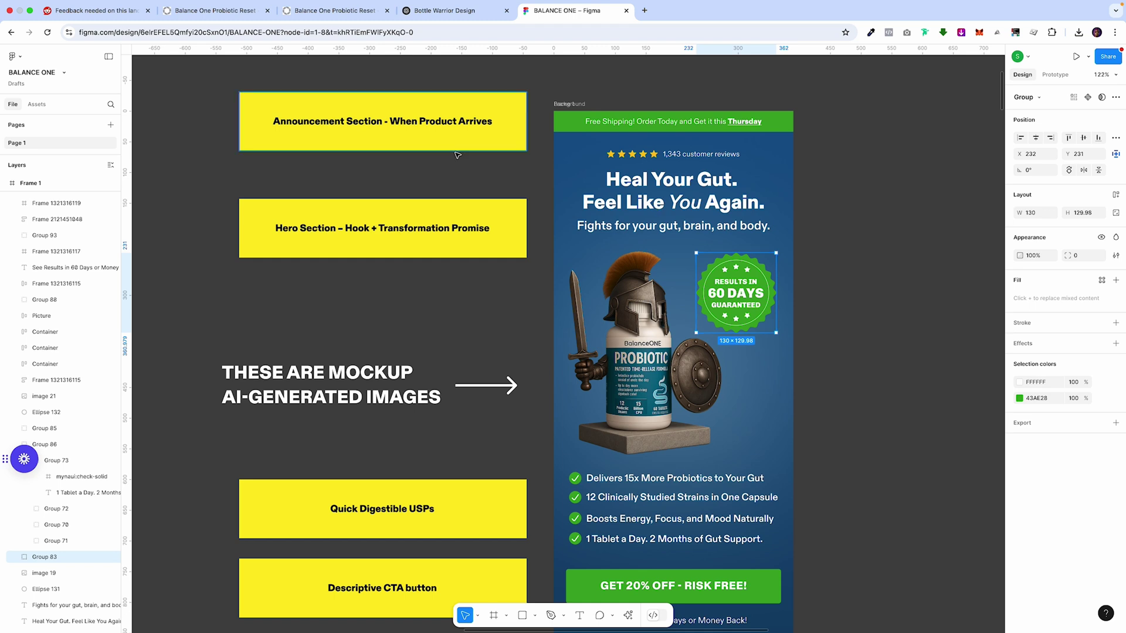
Step: Find the "60-Day Guarantee" text under the desktop landing page's "Advanced Digestive Support – Shop Now" button and highlight it
left_click(214, 10)
scroll(452, 258, "up", 5)
scroll(452, 258, "up", 20)
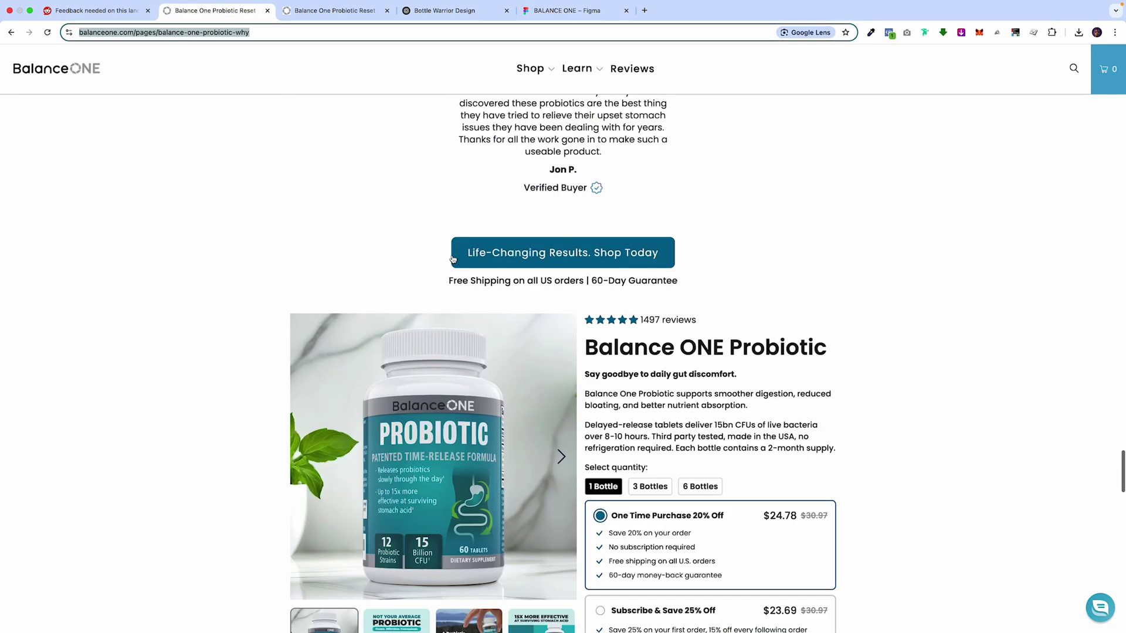
scroll(452, 258, "up", 20)
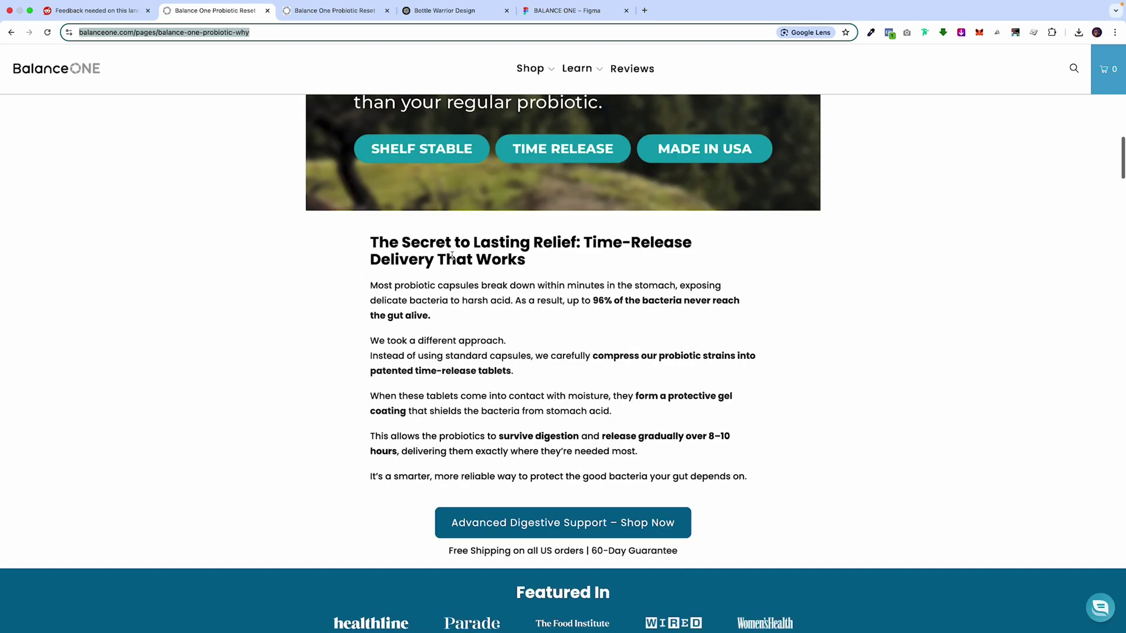
left_click_drag(679, 551, 592, 551)
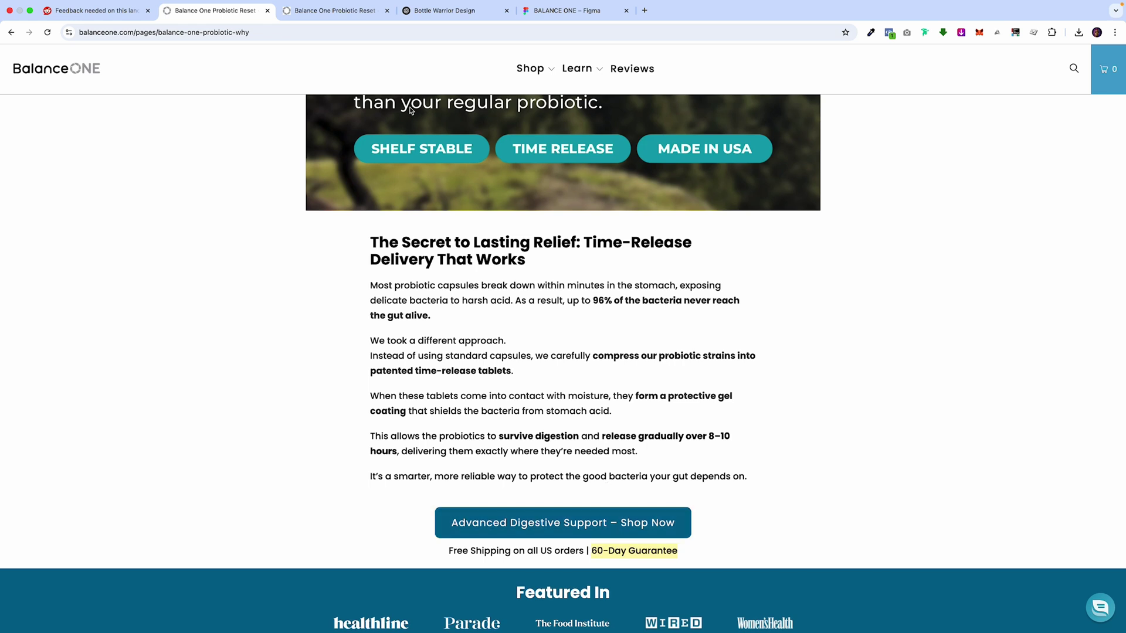
Step: Return to the Figma mockup and go through the hero's announcement bar, customer reviews, headline, guarantee badge and warrior bottle
left_click(575, 12)
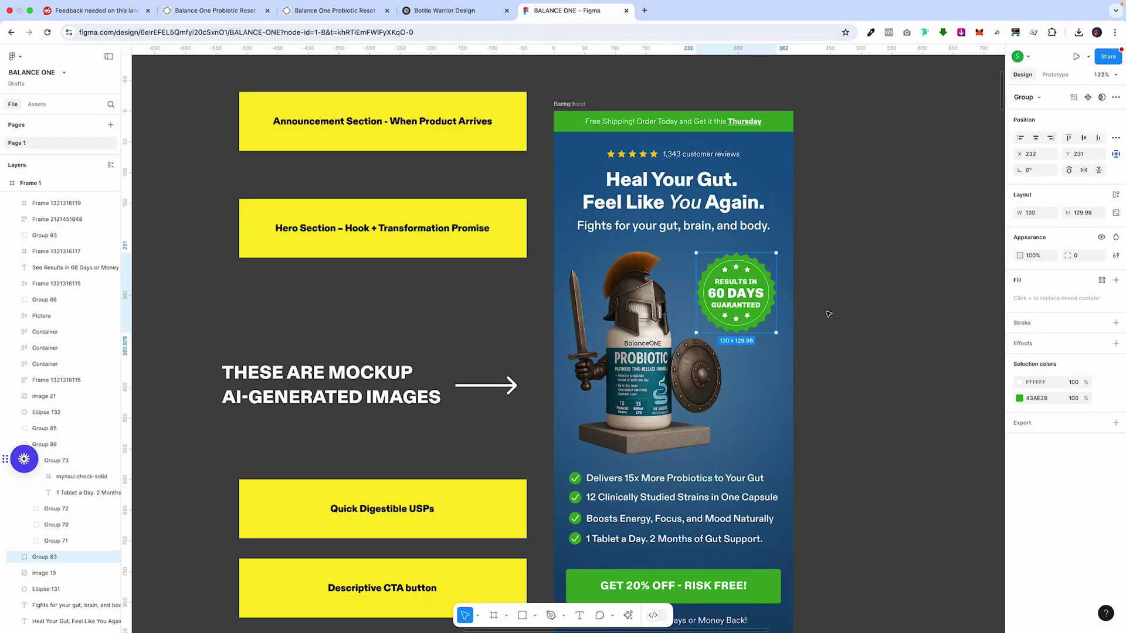
left_click(853, 350)
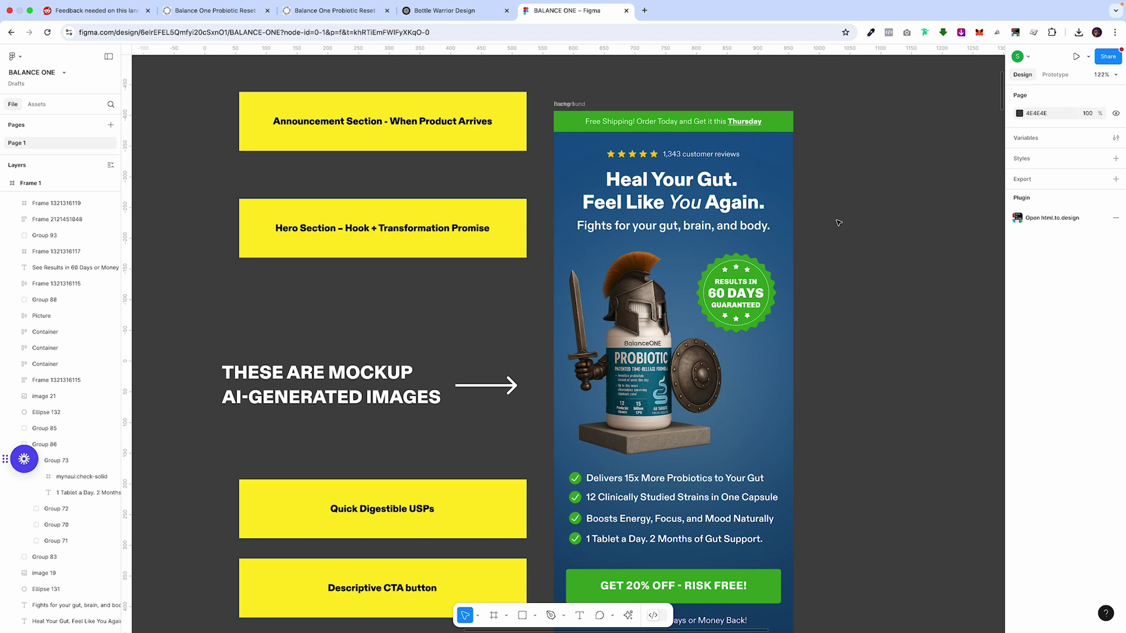
left_click(780, 124)
left_click(701, 155)
left_click(684, 188)
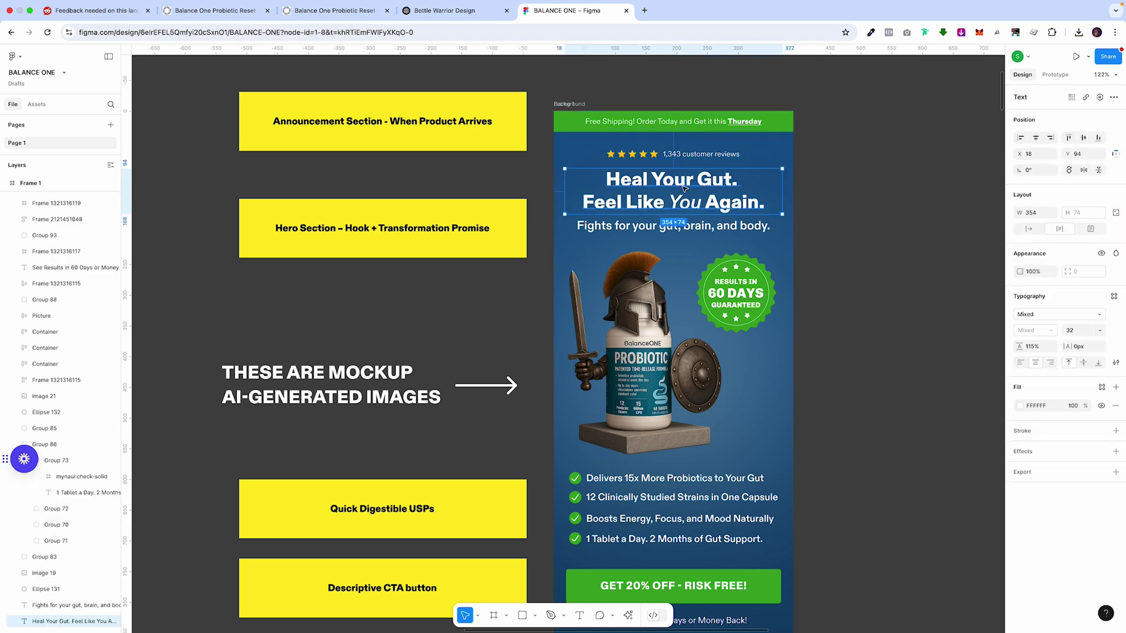
left_click(756, 308)
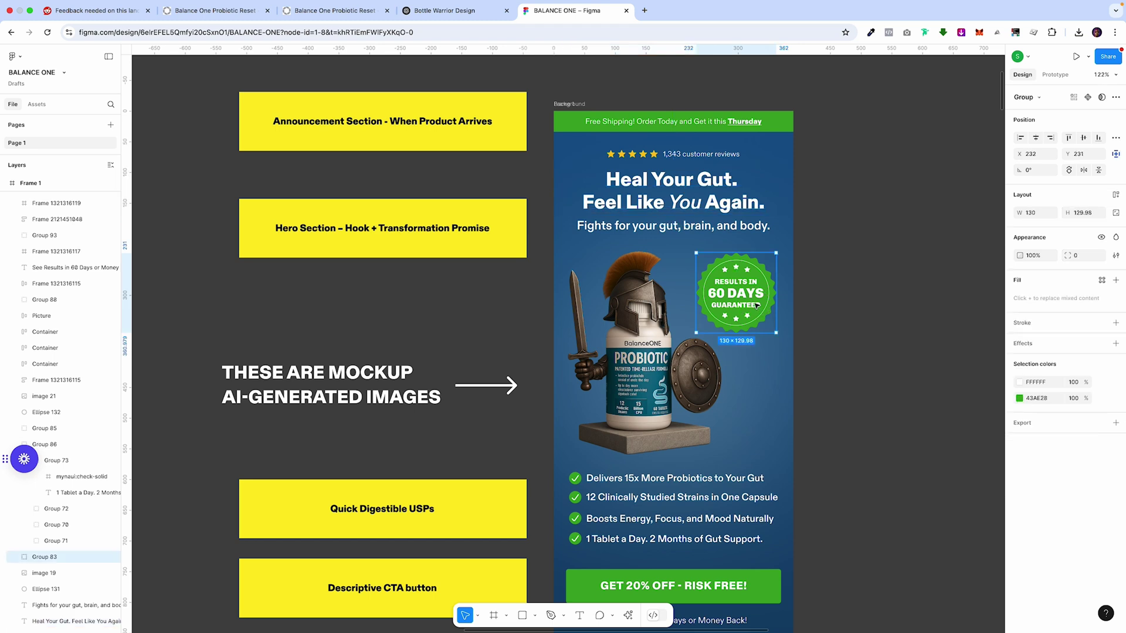
left_click(692, 364)
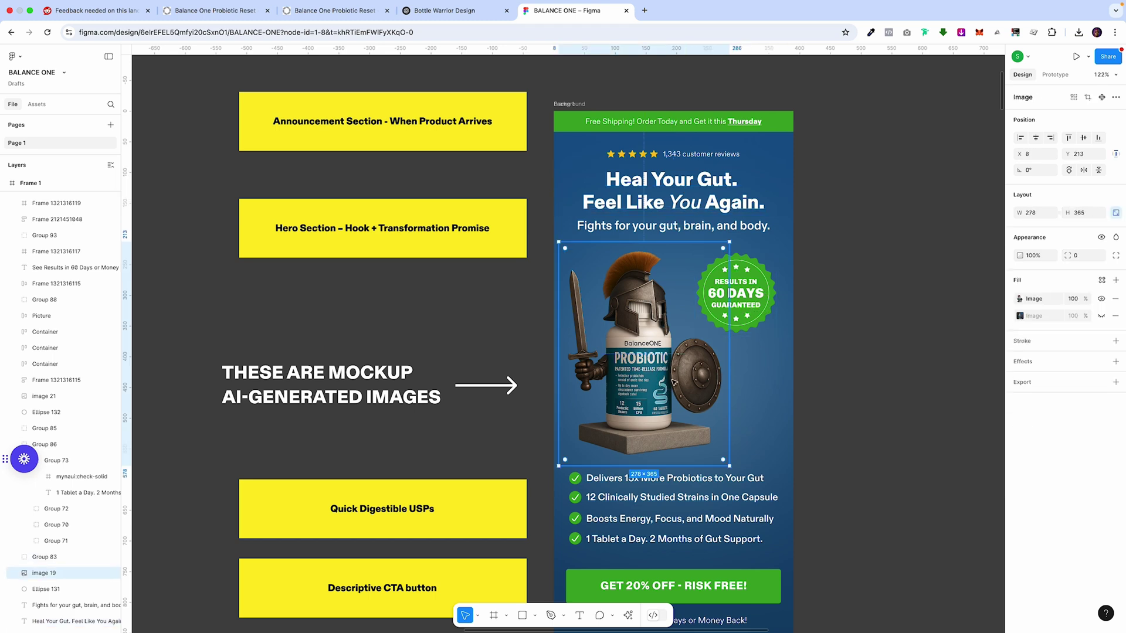
Step: Review the mockup hero's four checkmarked selling points, including the "1 Tablet a Day" line, and the "GET 20% OFF - RISK FREE!" button
scroll(673, 379, "down", 2)
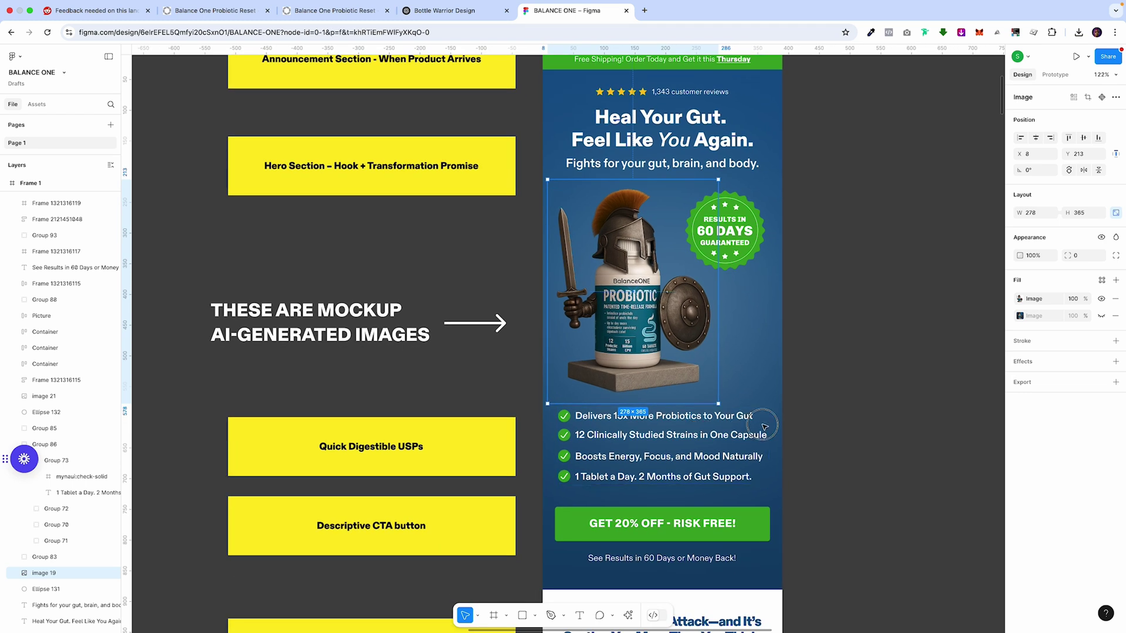
key("Escape")
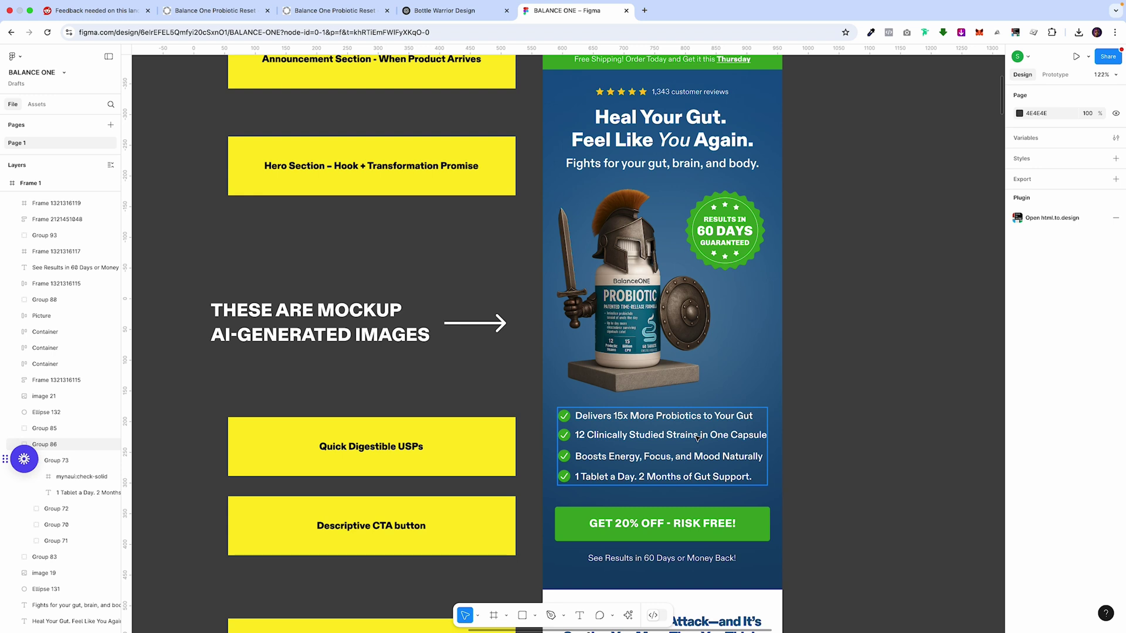
left_click(639, 478, "super")
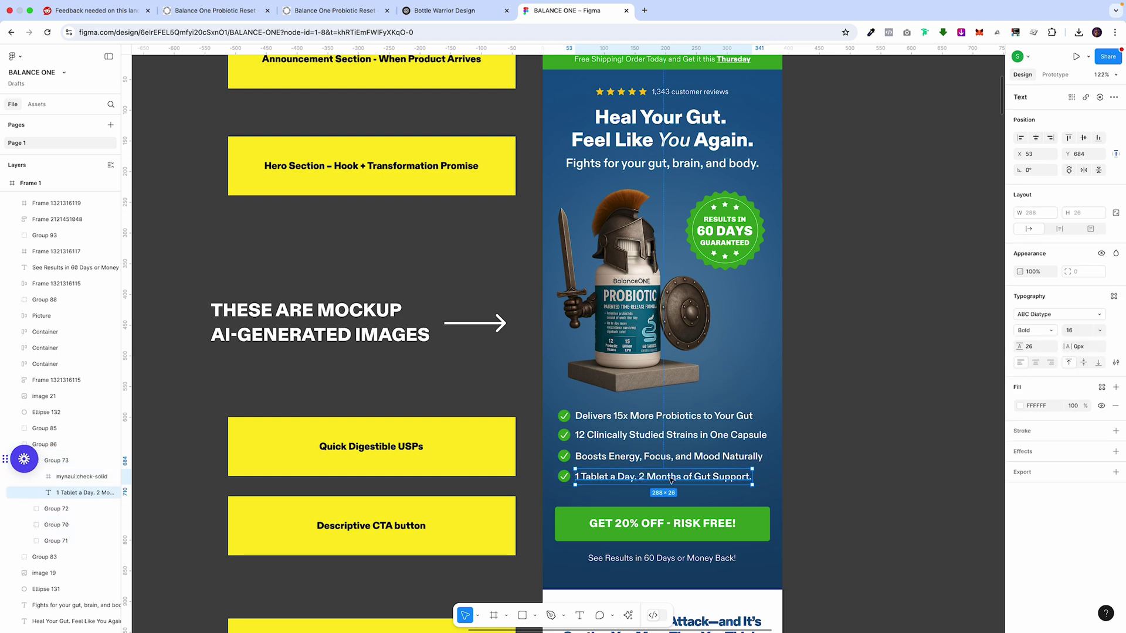
left_click(807, 443)
scroll(808, 443, "down", 2)
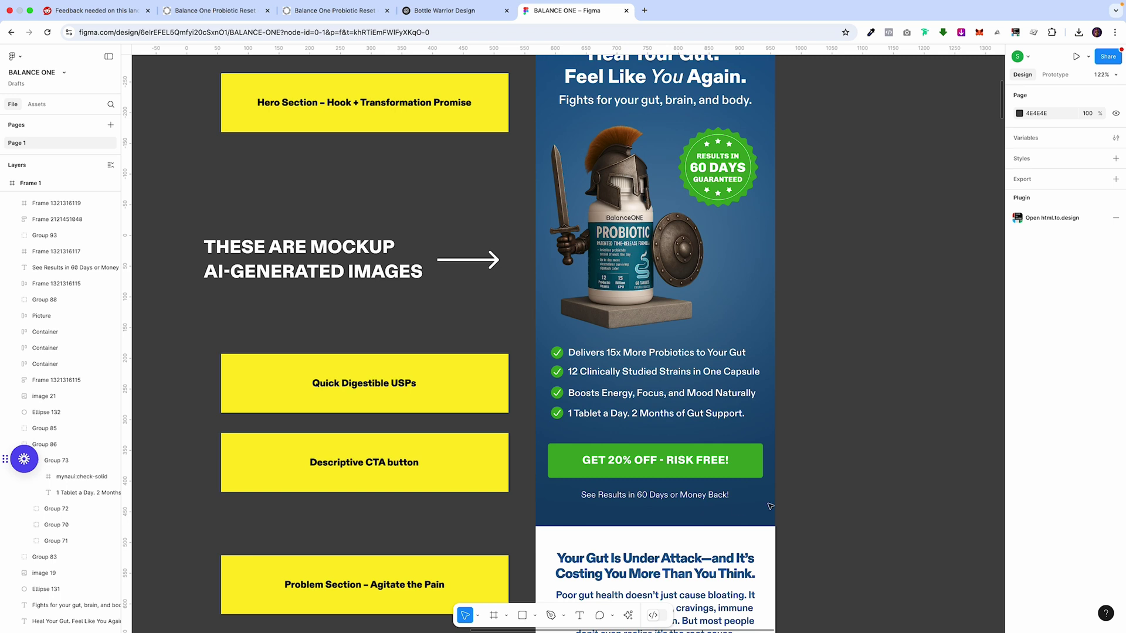
Step: Examine the problem section's four statistics, call-to-action and lorem ipsum placeholder text, and continue to the solution section
scroll(770, 506, "down", 6)
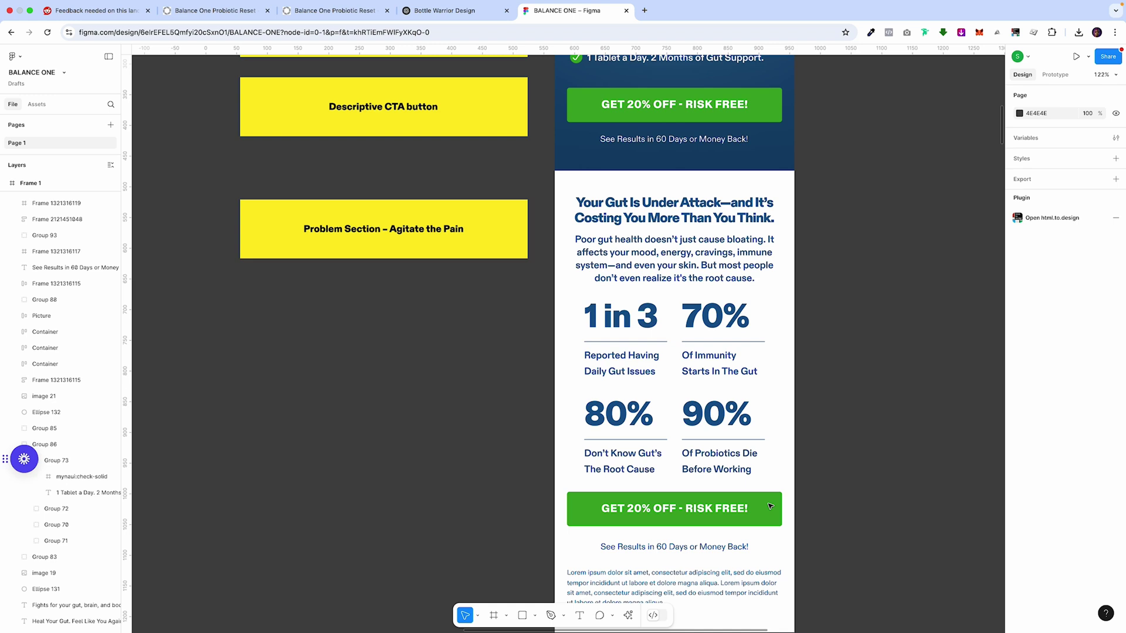
left_click(770, 505)
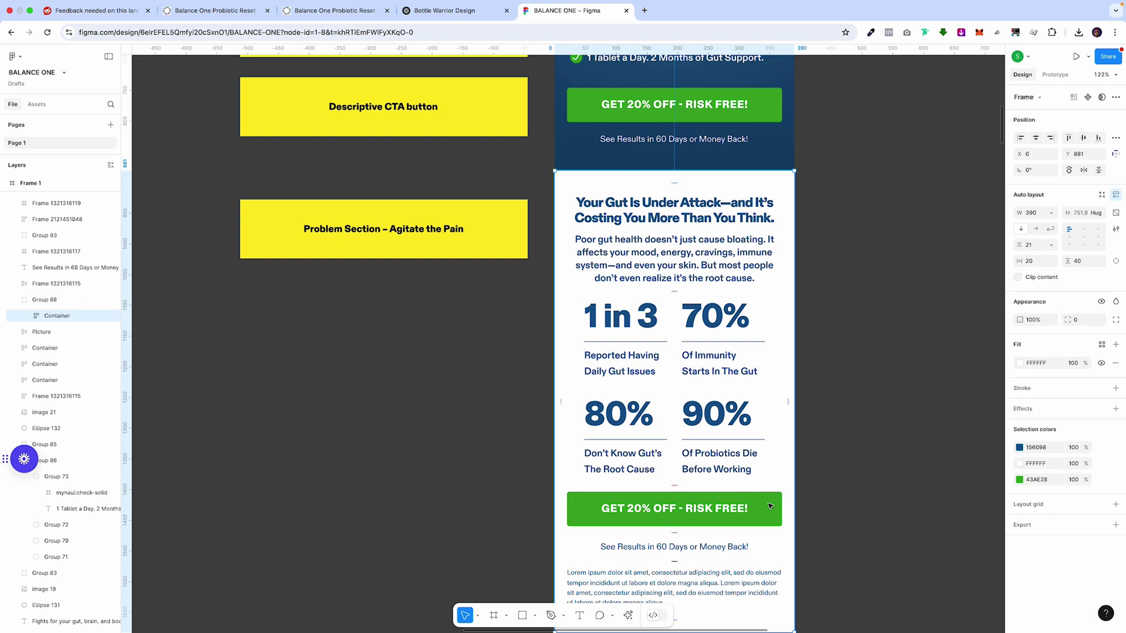
scroll(763, 508, "down", 3)
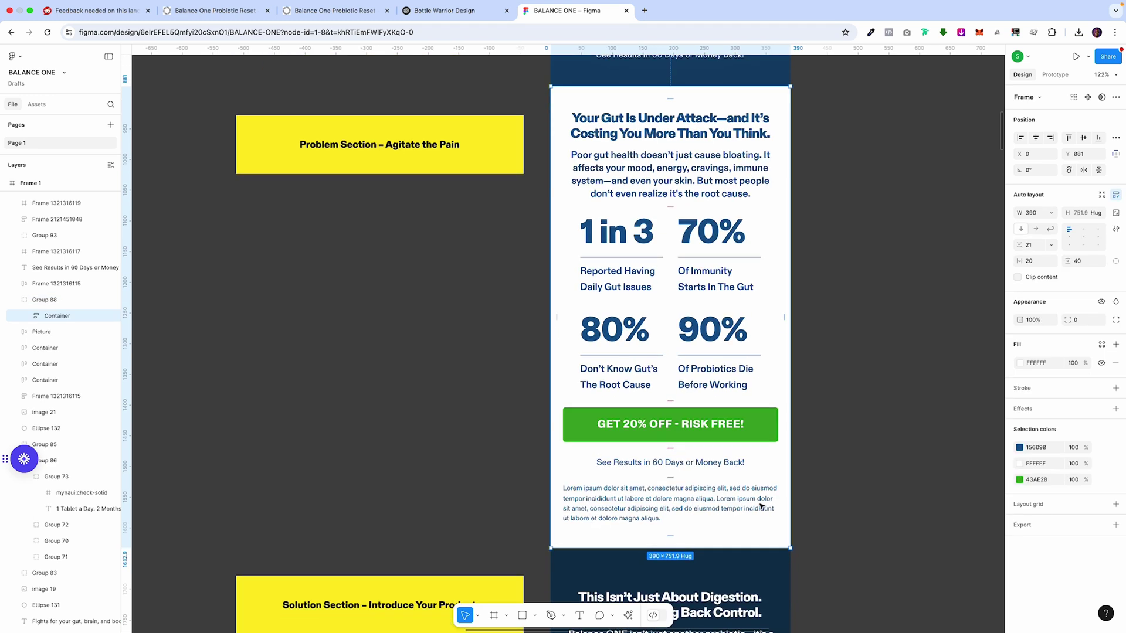
double_click(659, 501)
triple_click(661, 505)
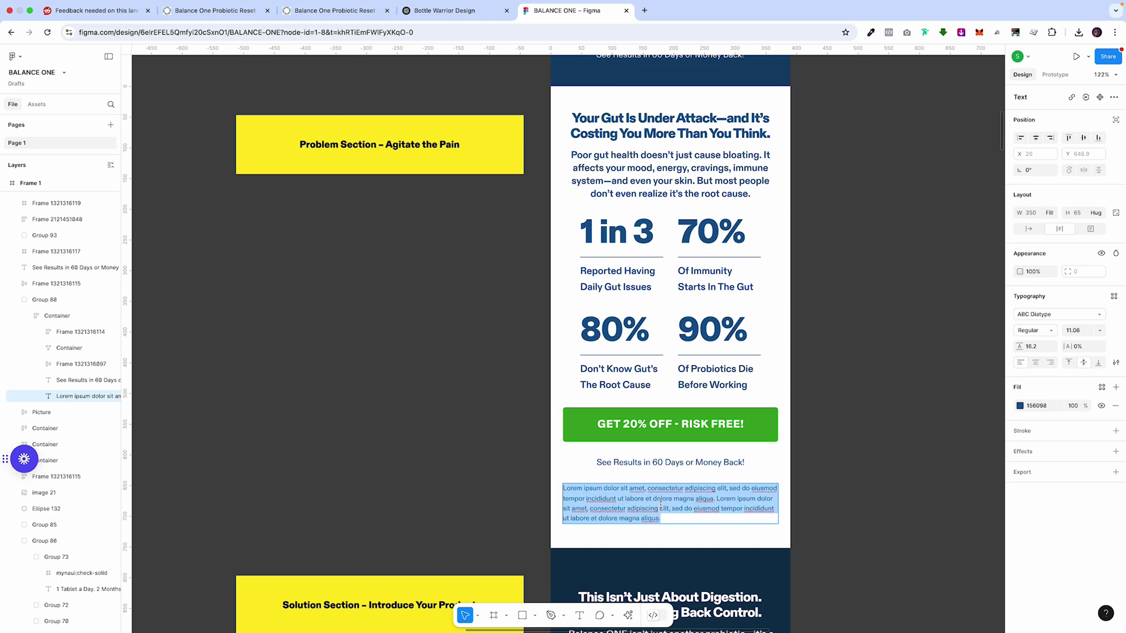
left_click(645, 237)
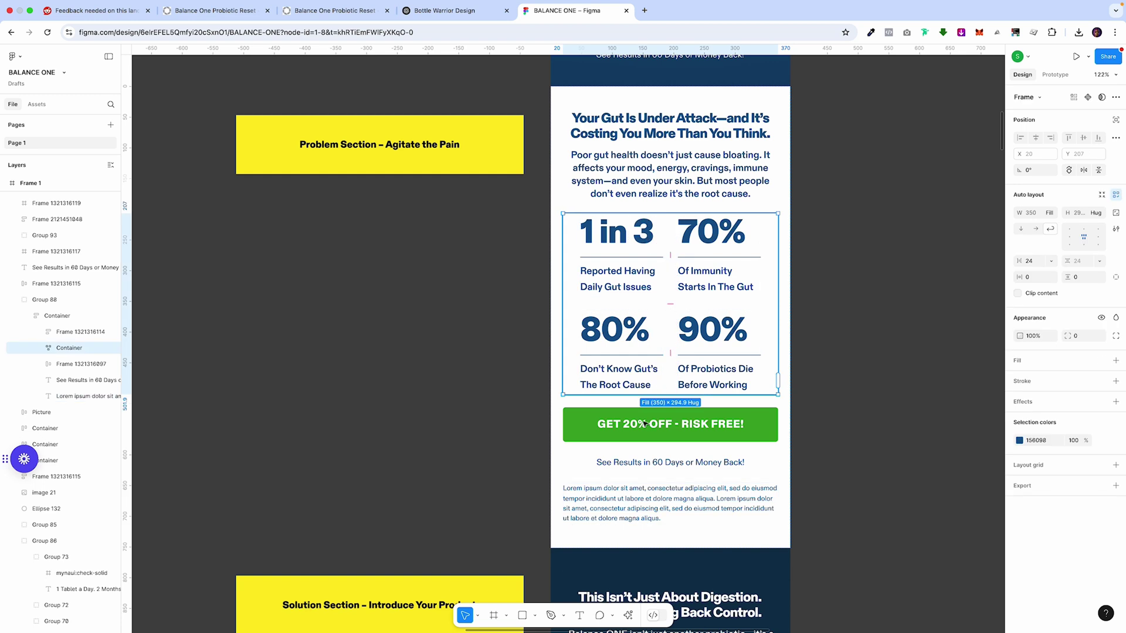
double_click(629, 496)
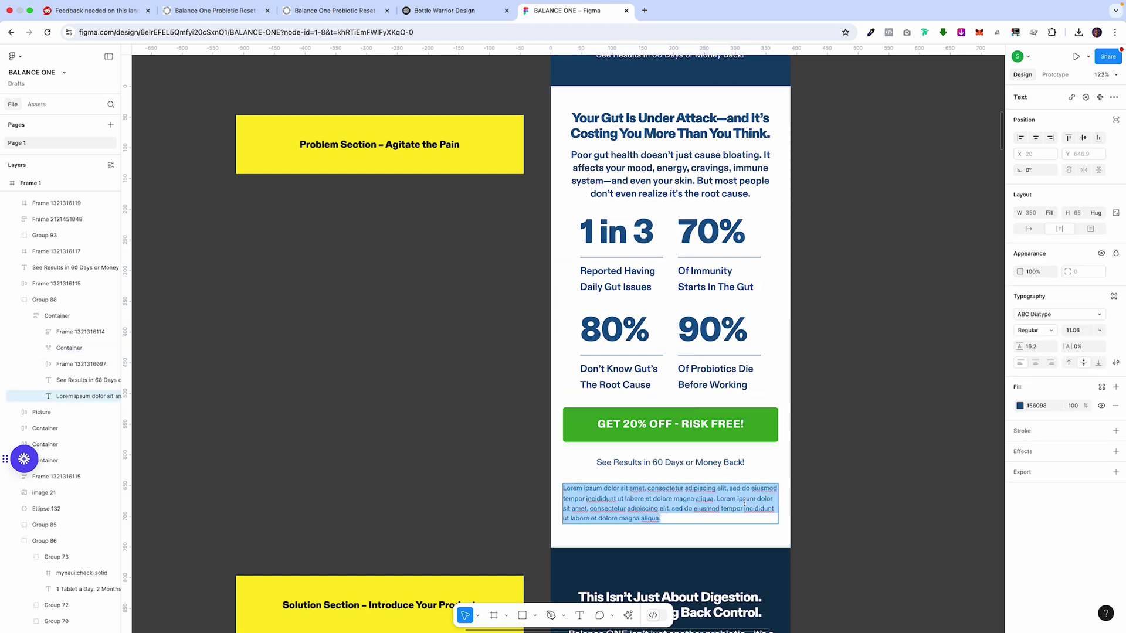
key("Escape")
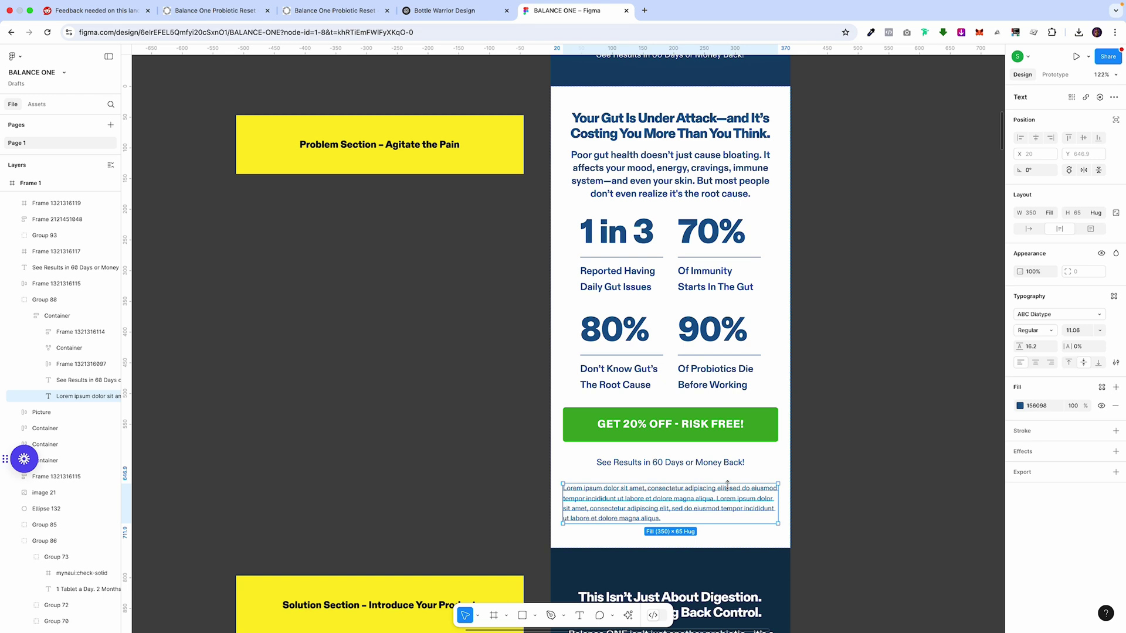
scroll(801, 502, "down", 5)
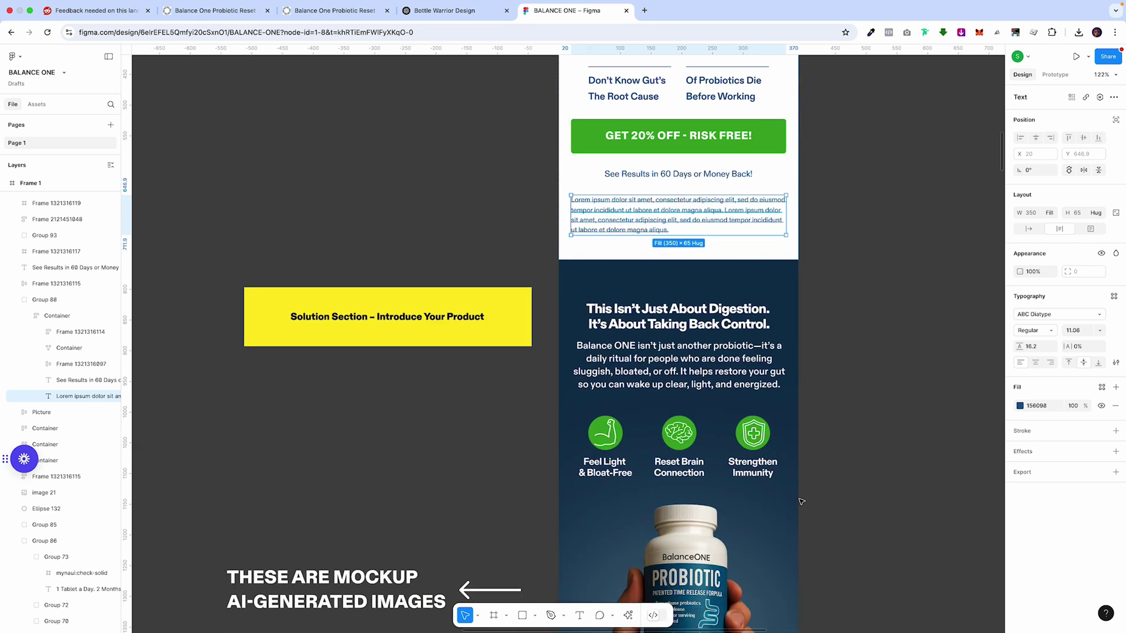
Step: Examine the solution section's headline, three benefit icons and AI-generated image of the hand holding the probiotic bottle
scroll(801, 501, "down", 2)
left_click(885, 374)
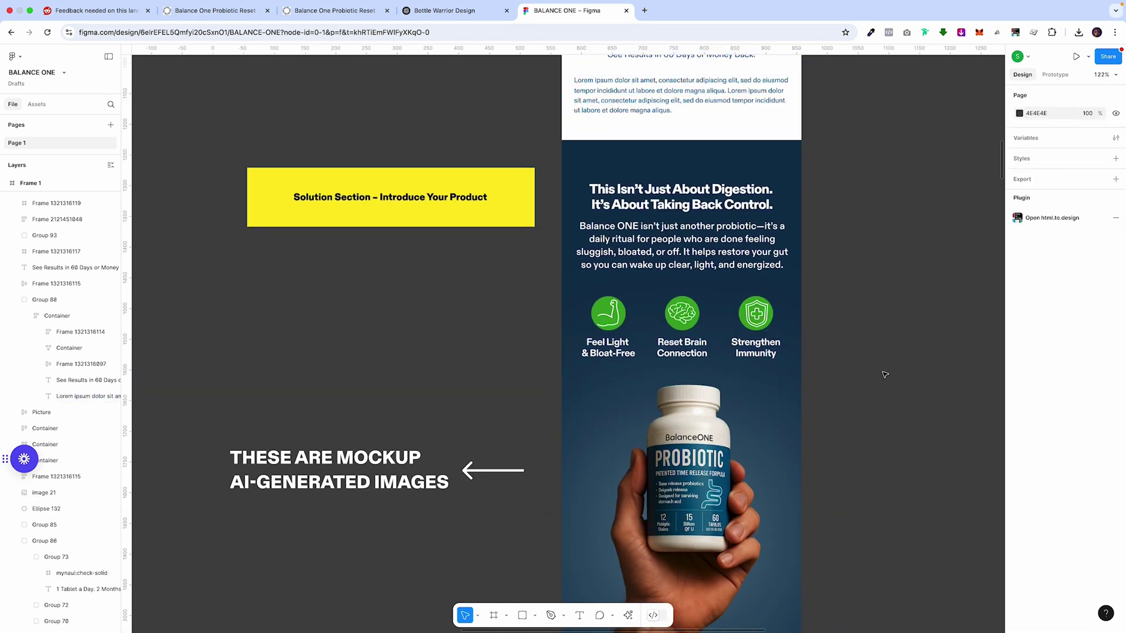
left_click(738, 452)
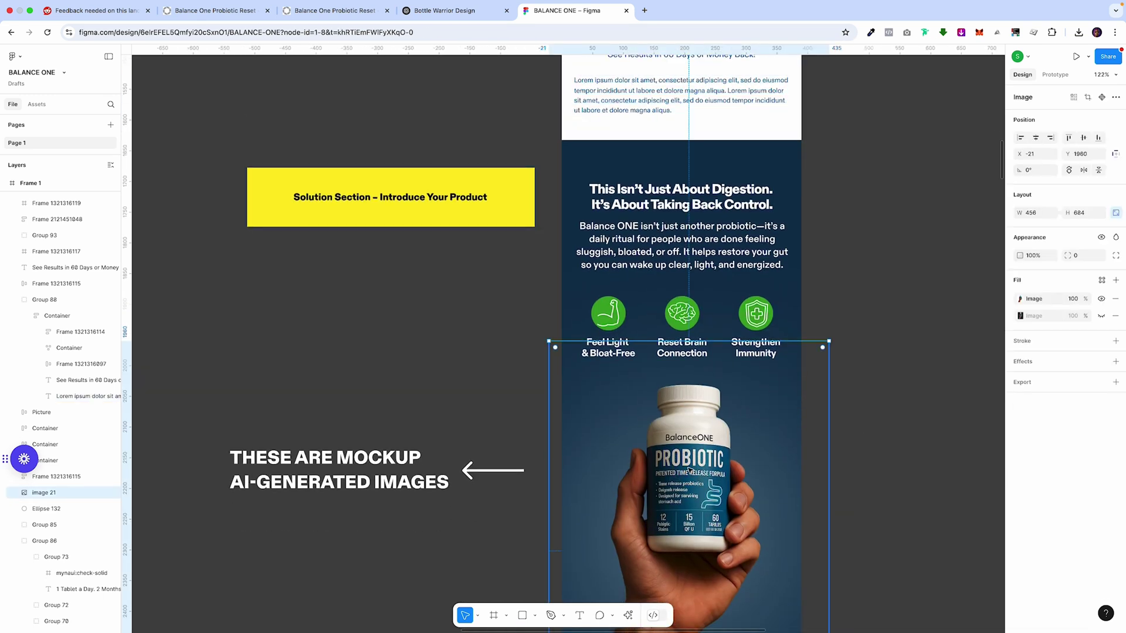
scroll(689, 471, "down", 2)
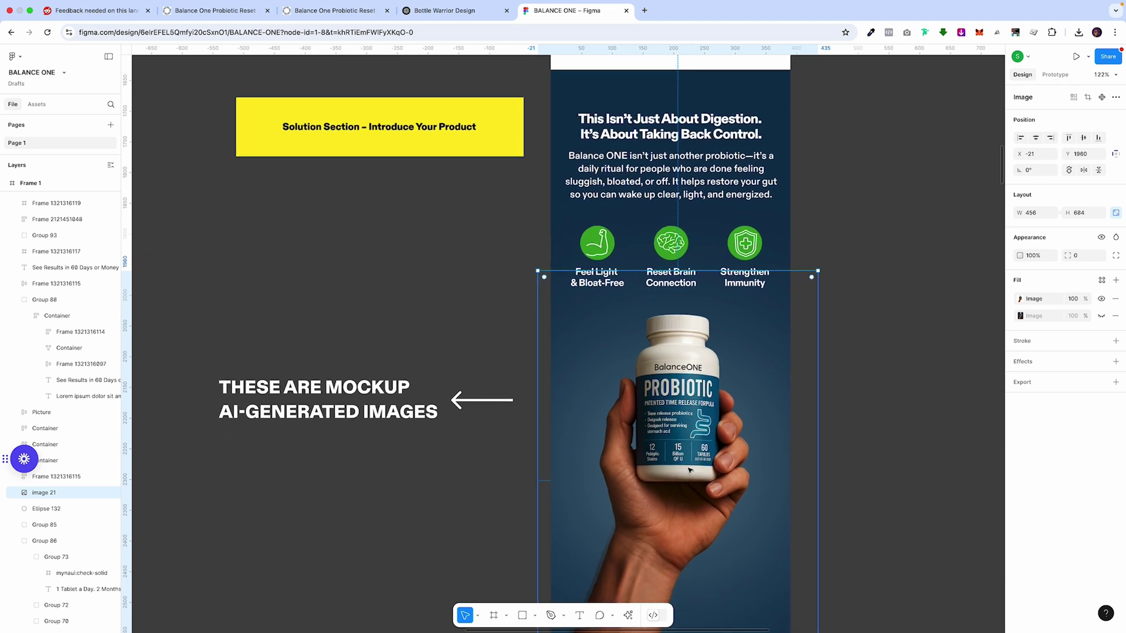
left_click(870, 316)
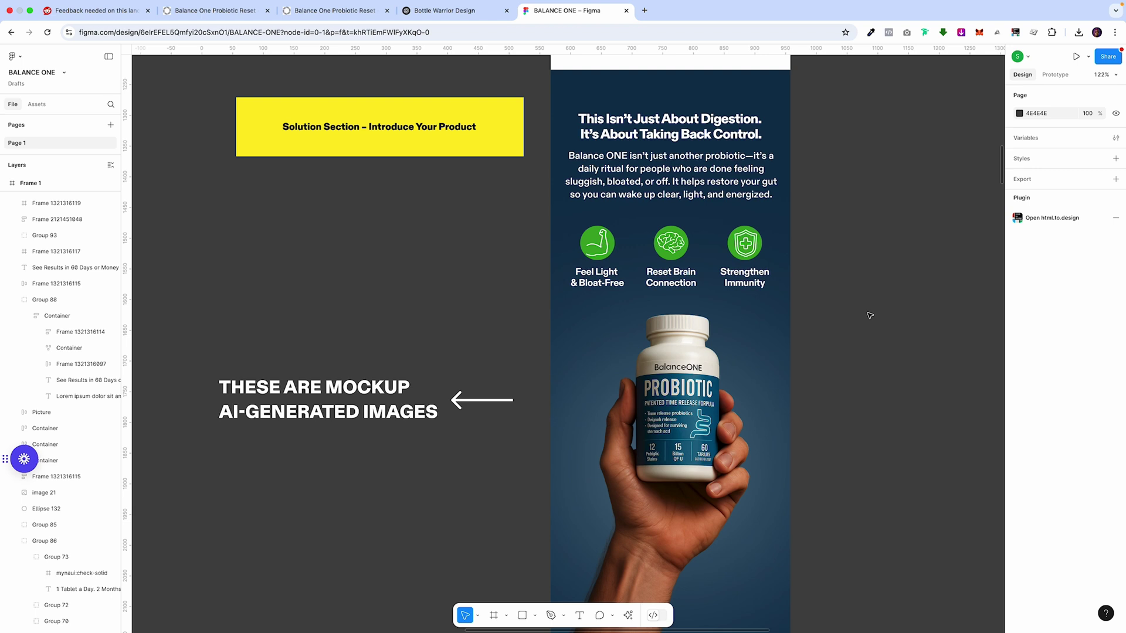
Step: Look back over the hero's selling points, the problem section and the solution section, and continue down to the benefits section
scroll(870, 315, "up", 7)
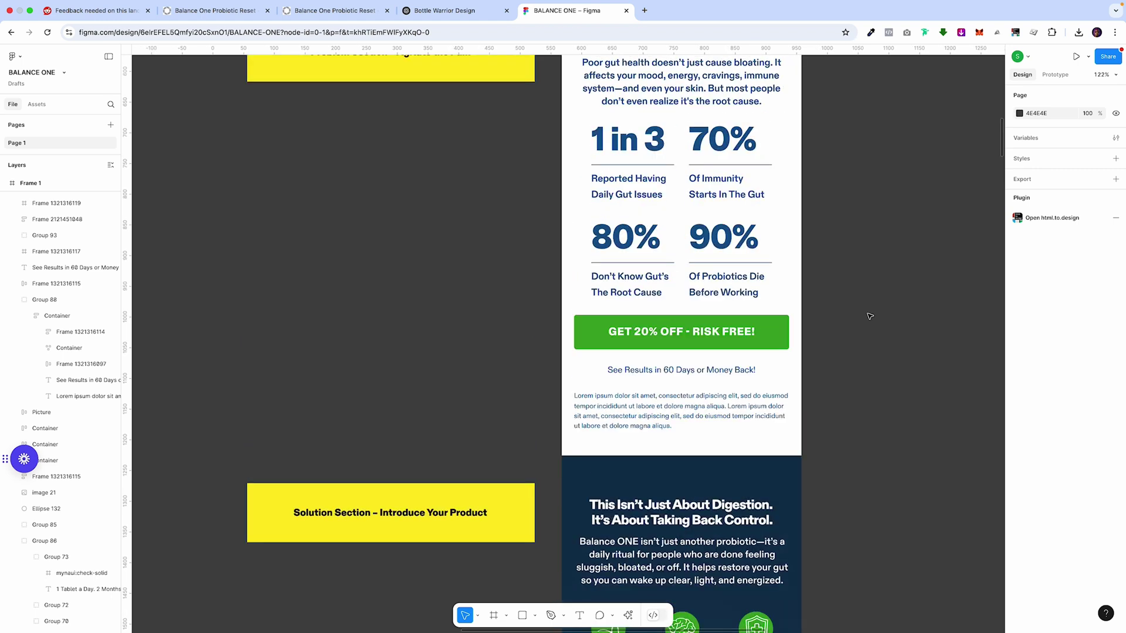
scroll(869, 316, "up", 20)
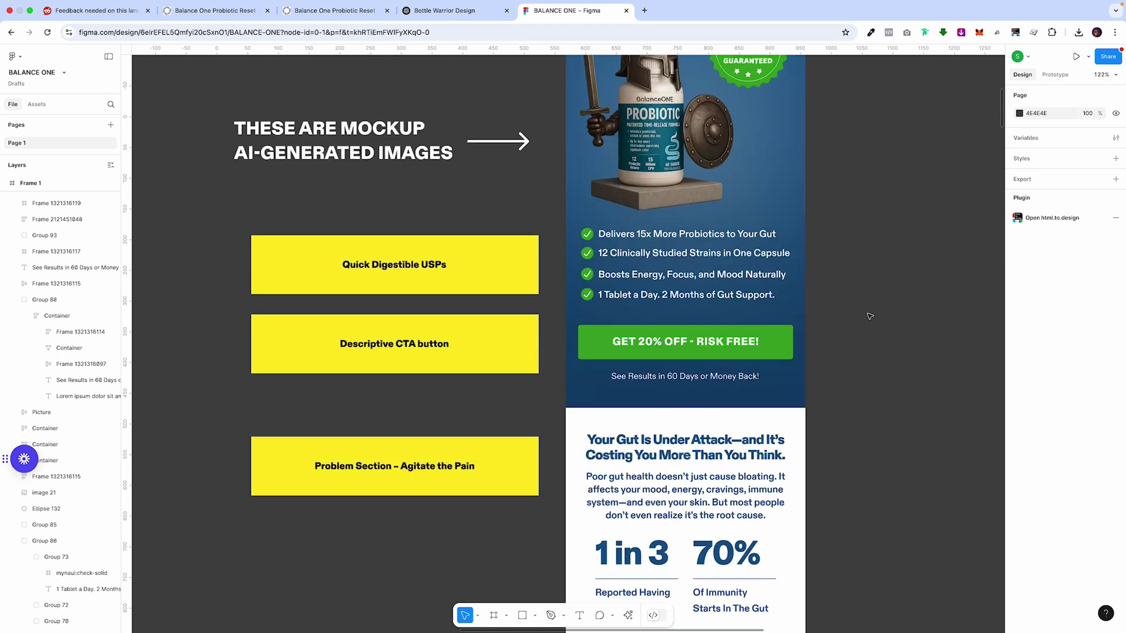
scroll(869, 316, "down", 14)
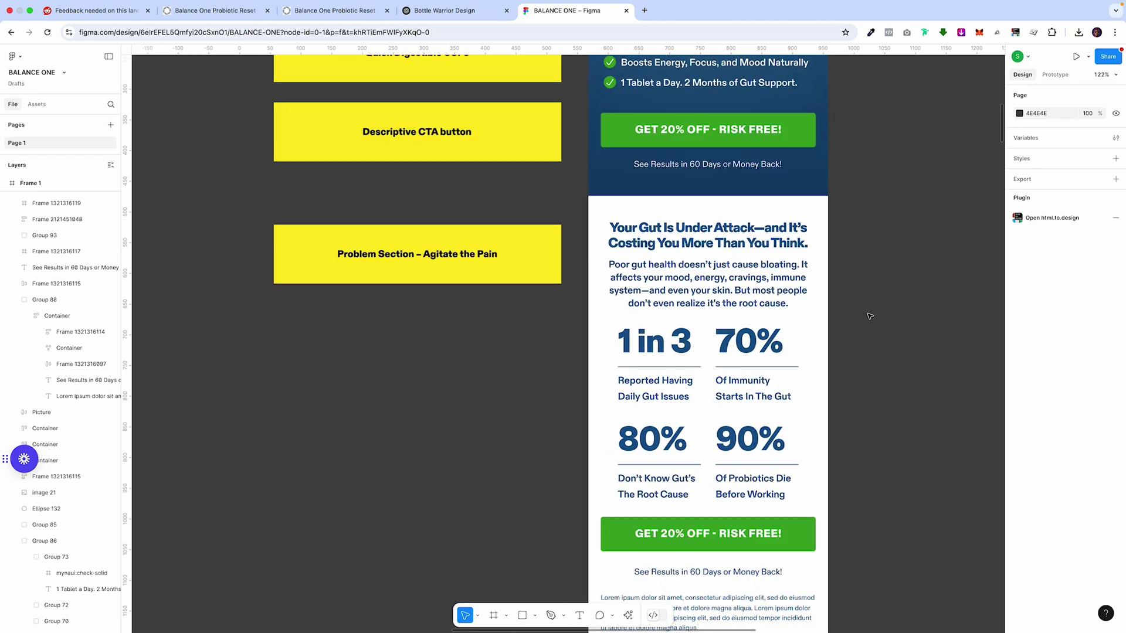
scroll(870, 316, "down", 14)
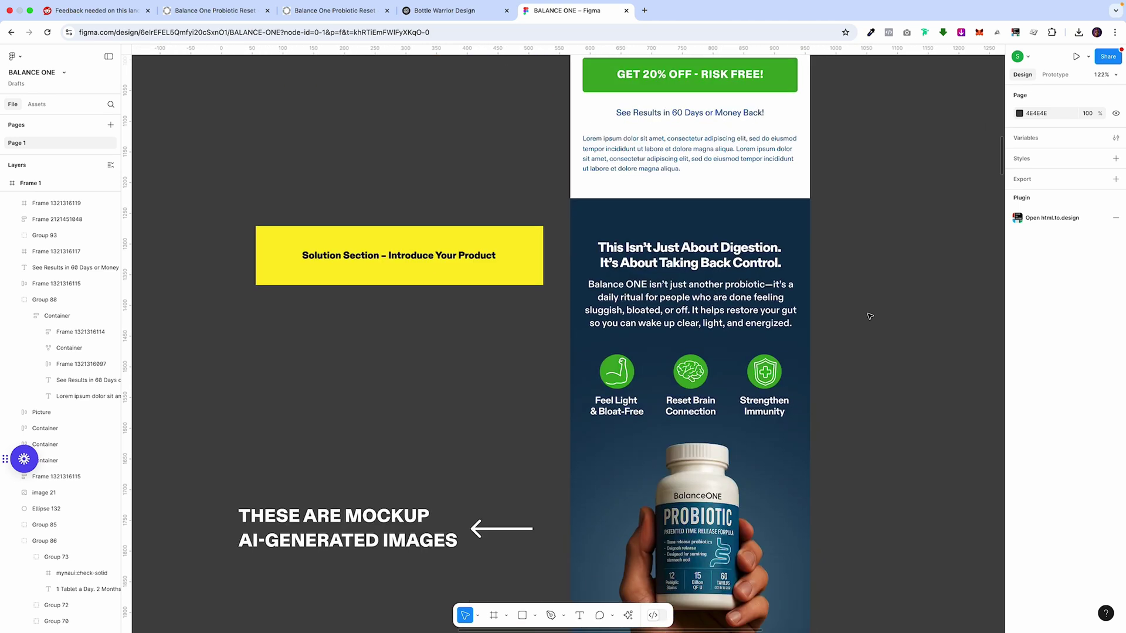
scroll(870, 316, "down", 12)
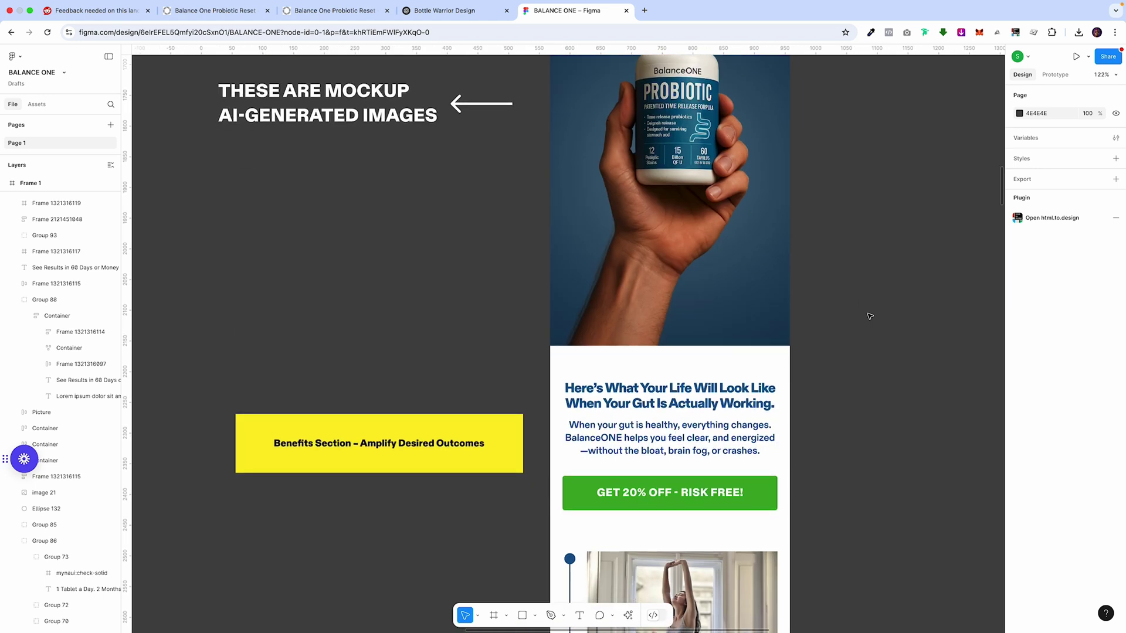
Step: Review the benefits section's headline, intro text and "GET 20% OFF - RISK FREE!" button above the timeline
scroll(870, 316, "down", 1)
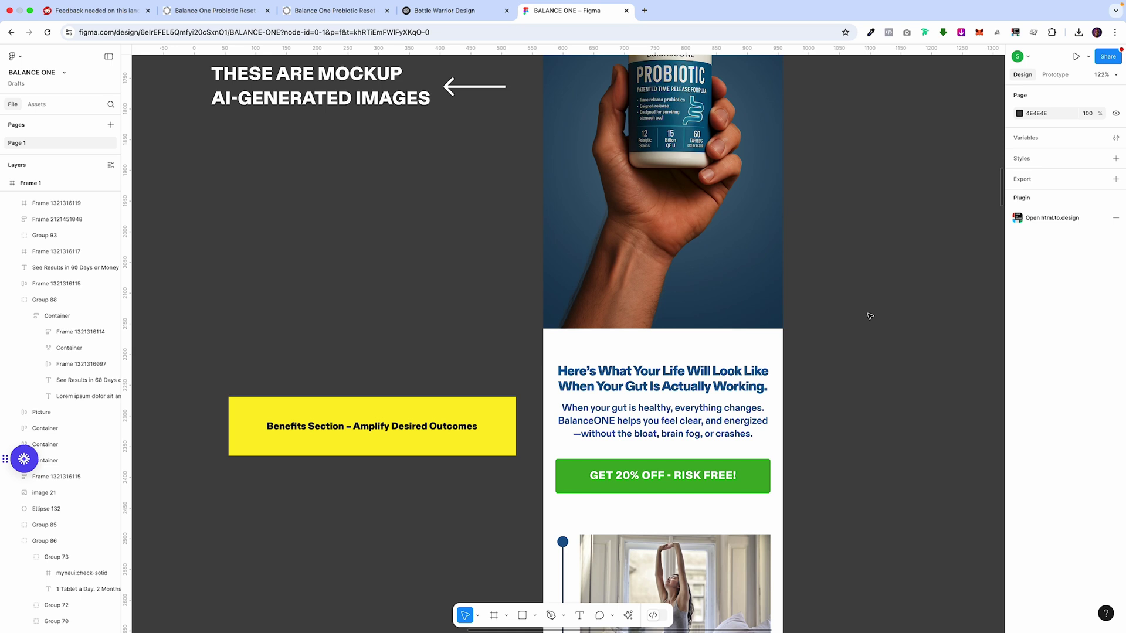
scroll(783, 350, "down", 4)
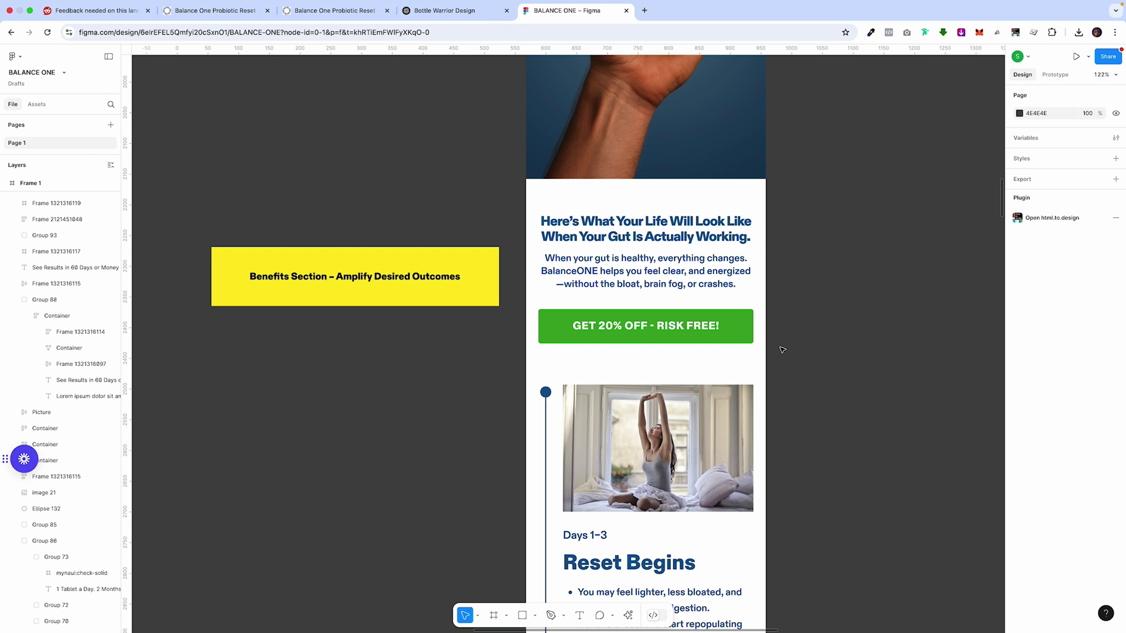
scroll(783, 350, "down", 2)
scroll(782, 350, "down", 5)
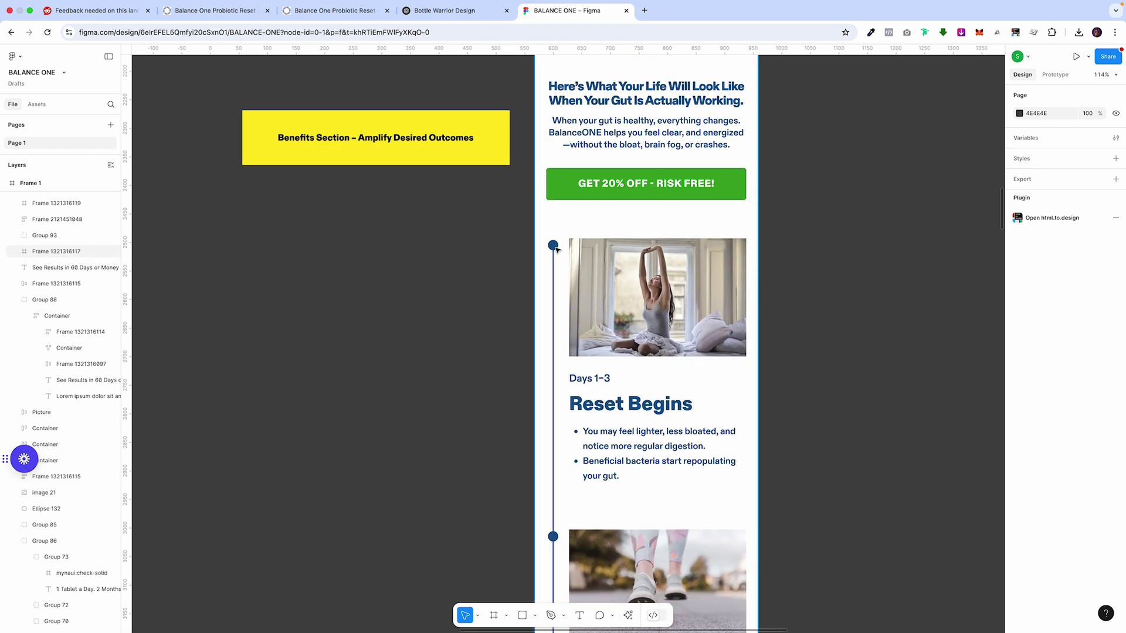
Step: Inspect the timeline's vertical line and dots beside the Days 1–3 and Days 4–7 entries up close
left_click(553, 245)
scroll(552, 246, "up", 3)
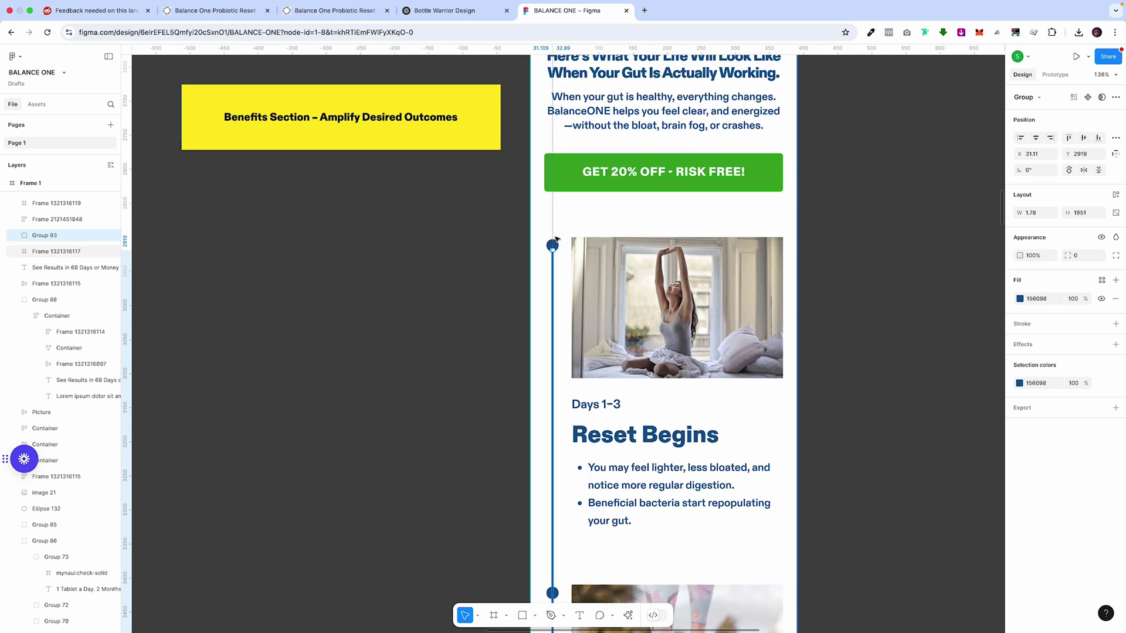
scroll(583, 555, "down", 4)
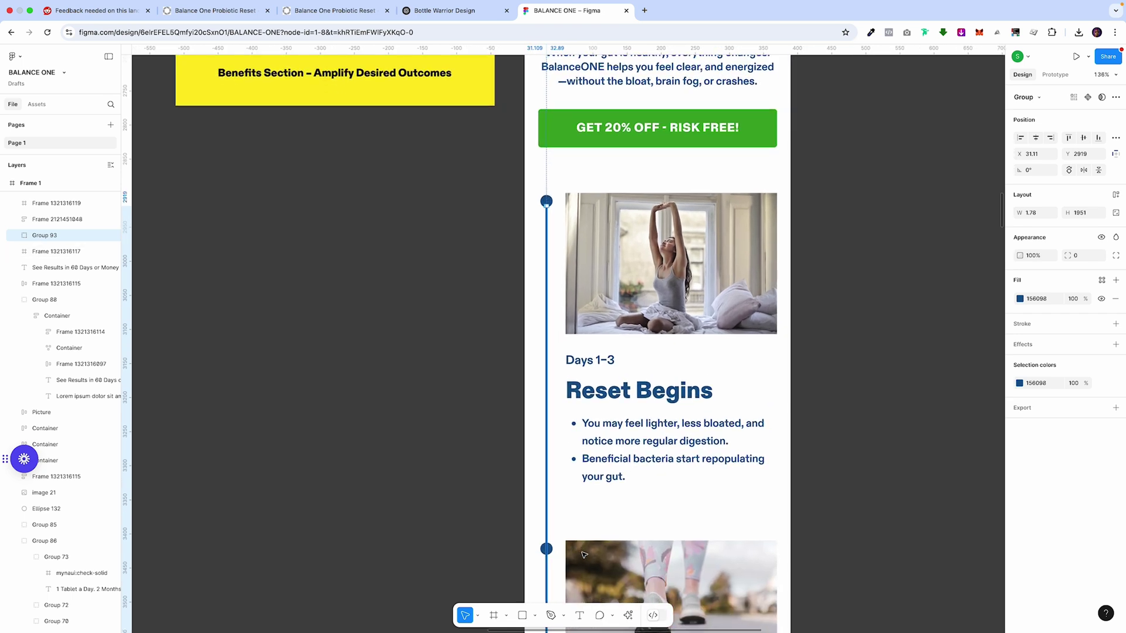
scroll(583, 554, "down", 2)
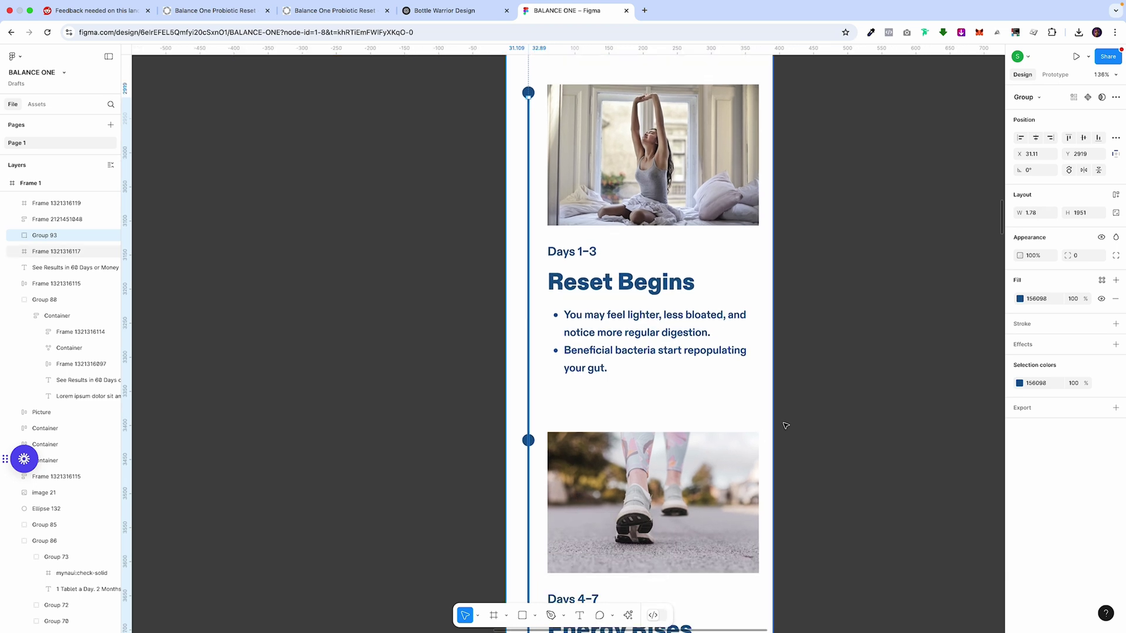
left_click(822, 407)
Step: Go through the benefits timeline's stages from "Reset Begins" to "Full Body Benefits"
scroll(689, 397, "down", 5)
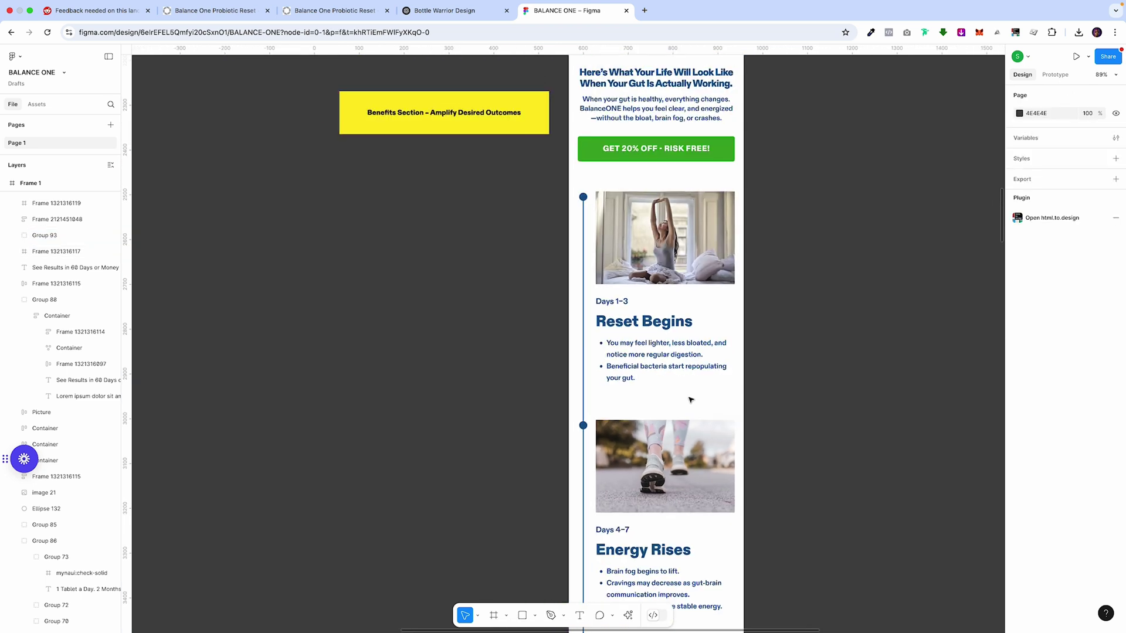
scroll(688, 397, "up", 3)
scroll(691, 400, "down", 1)
scroll(691, 400, "down", 4)
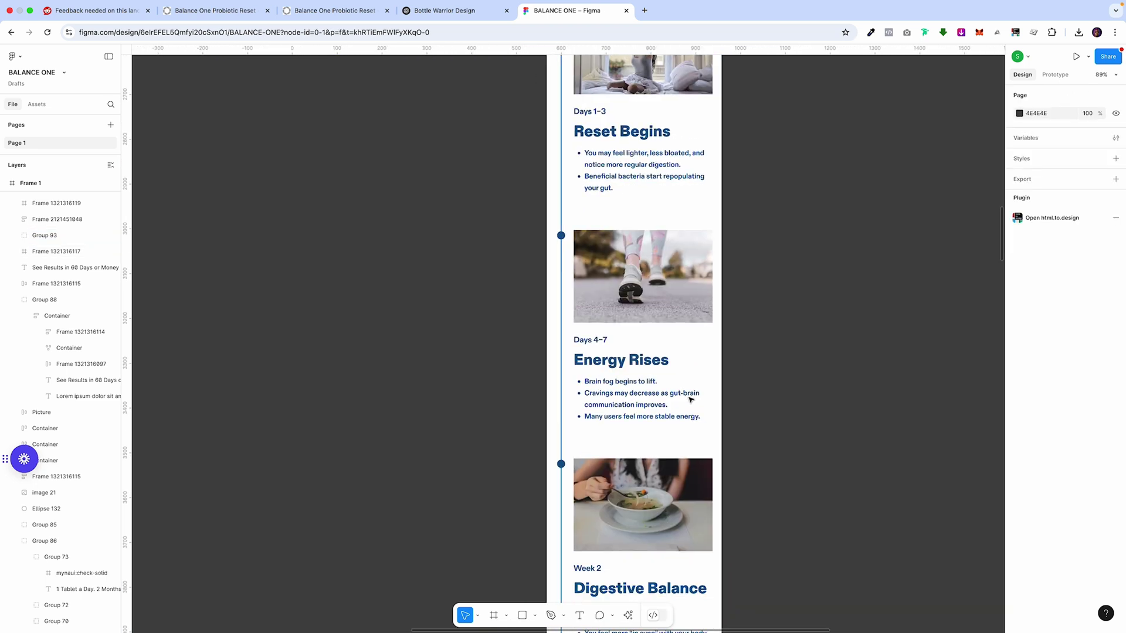
scroll(690, 400, "down", 4)
scroll(691, 400, "down", 6)
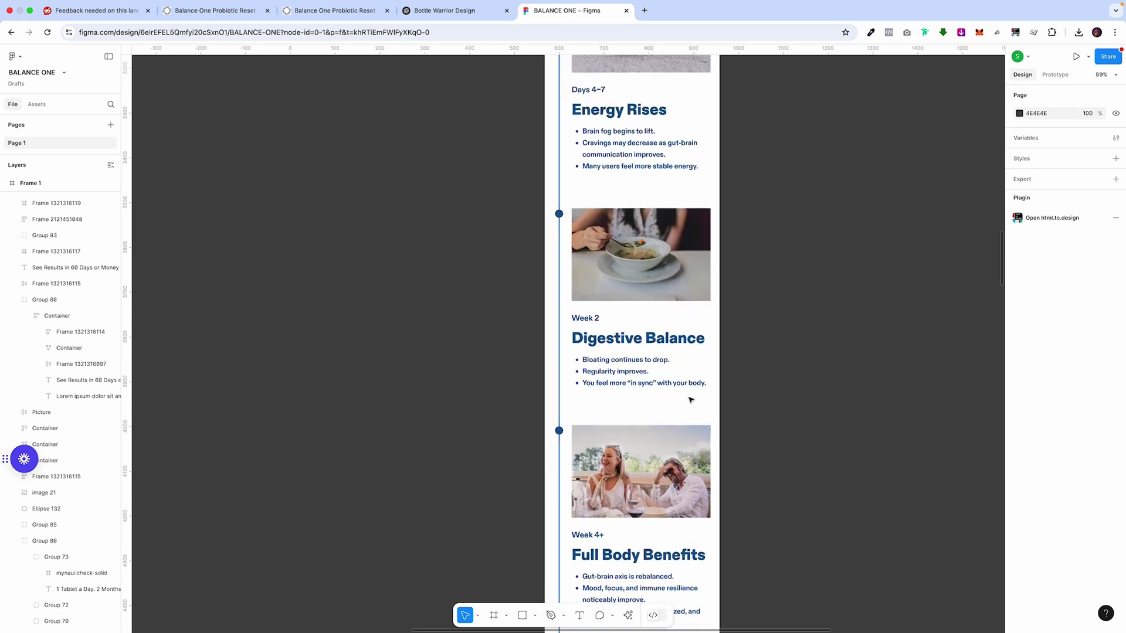
scroll(690, 400, "down", 4)
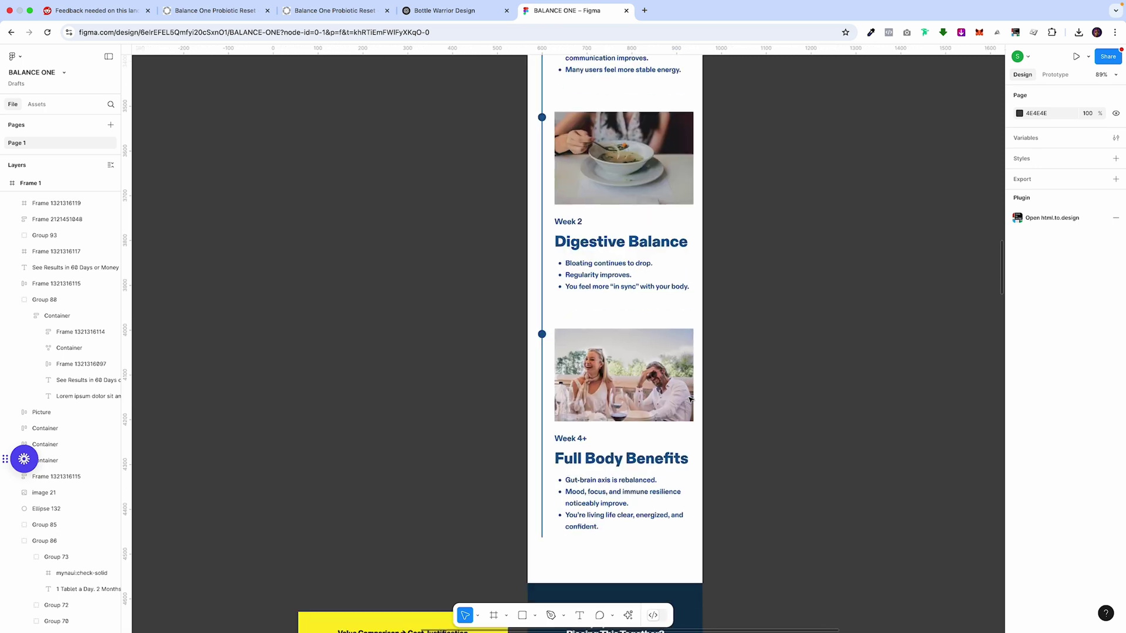
Step: Return to the timeline's Days 1–3 "Reset Begins" entry, select it and examine its image and bullet points up close
scroll(690, 400, "up", 13)
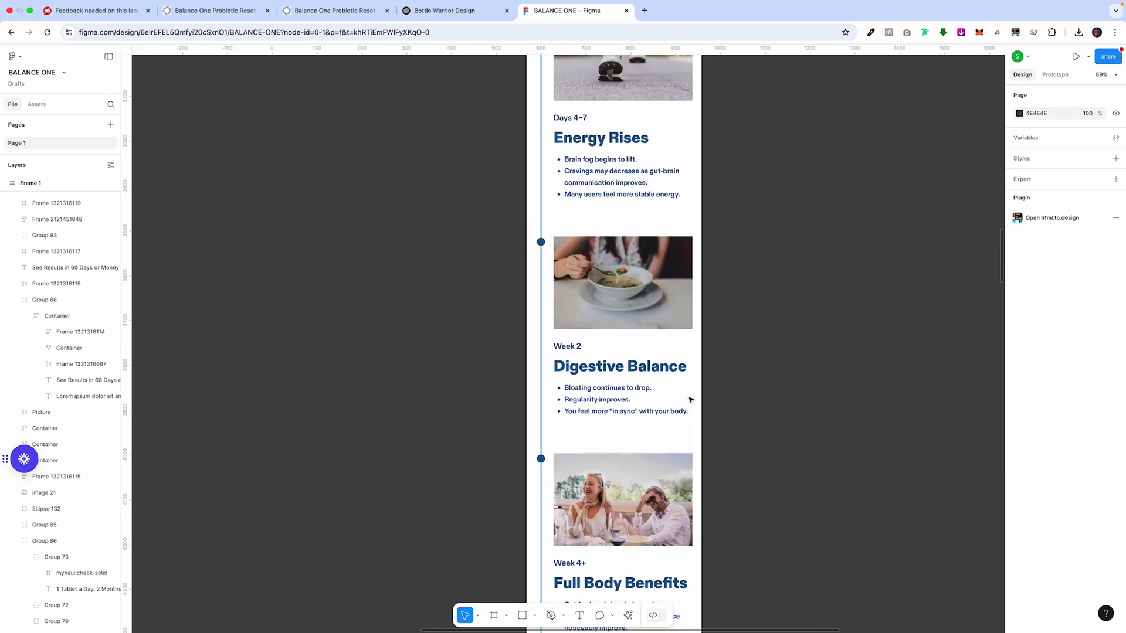
scroll(691, 400, "up", 5)
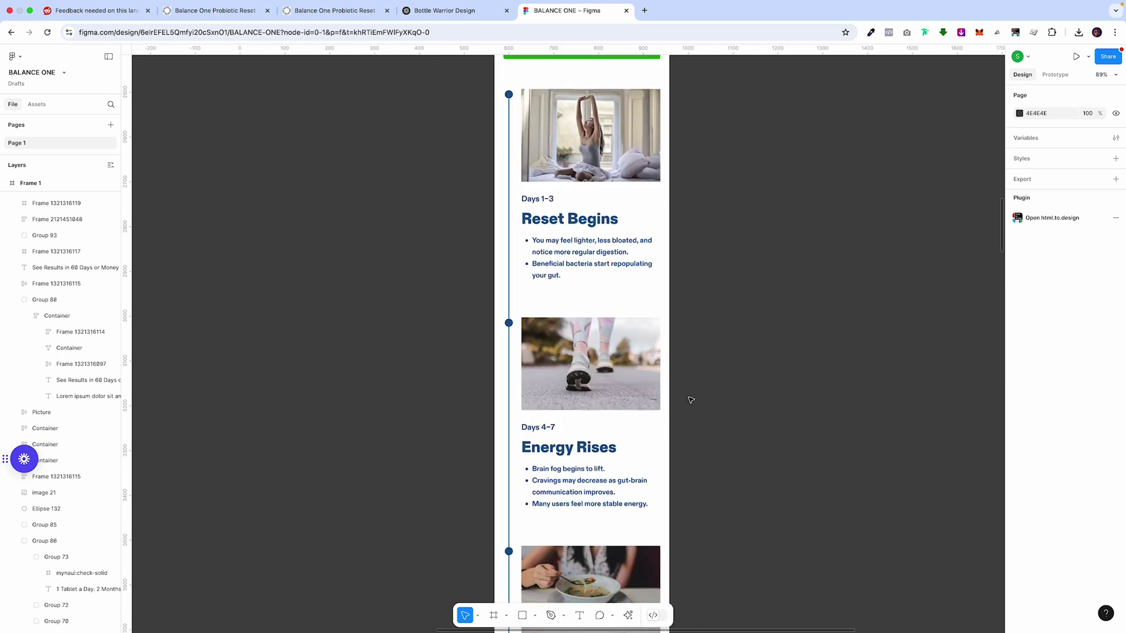
scroll(634, 253, "up", 5)
left_click(596, 246)
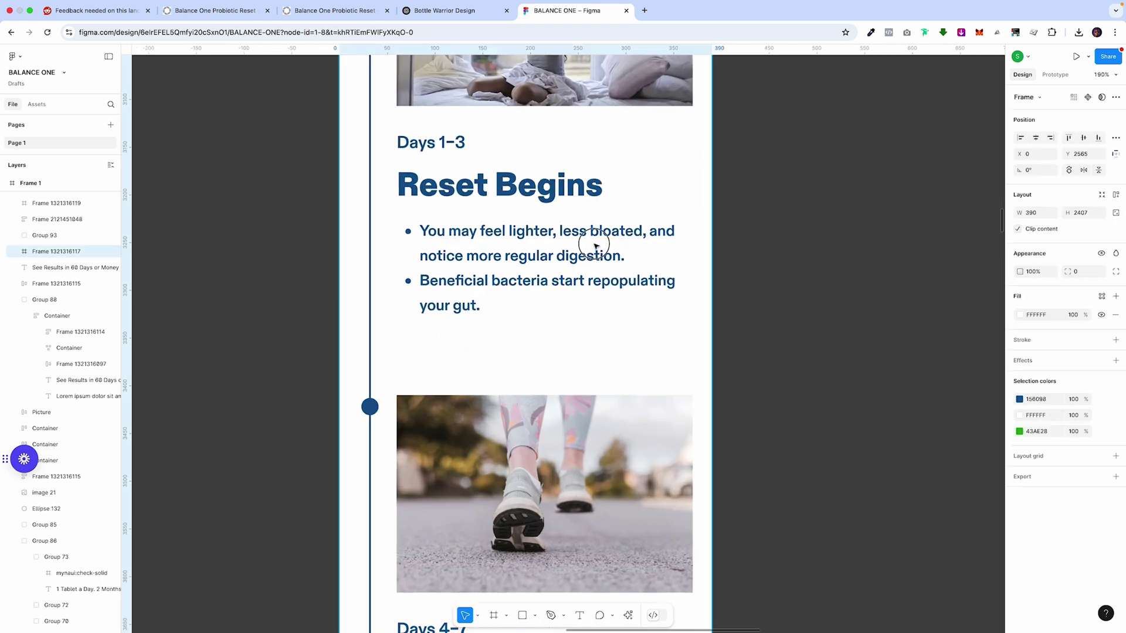
double_click(595, 246)
scroll(595, 246, "up", 15)
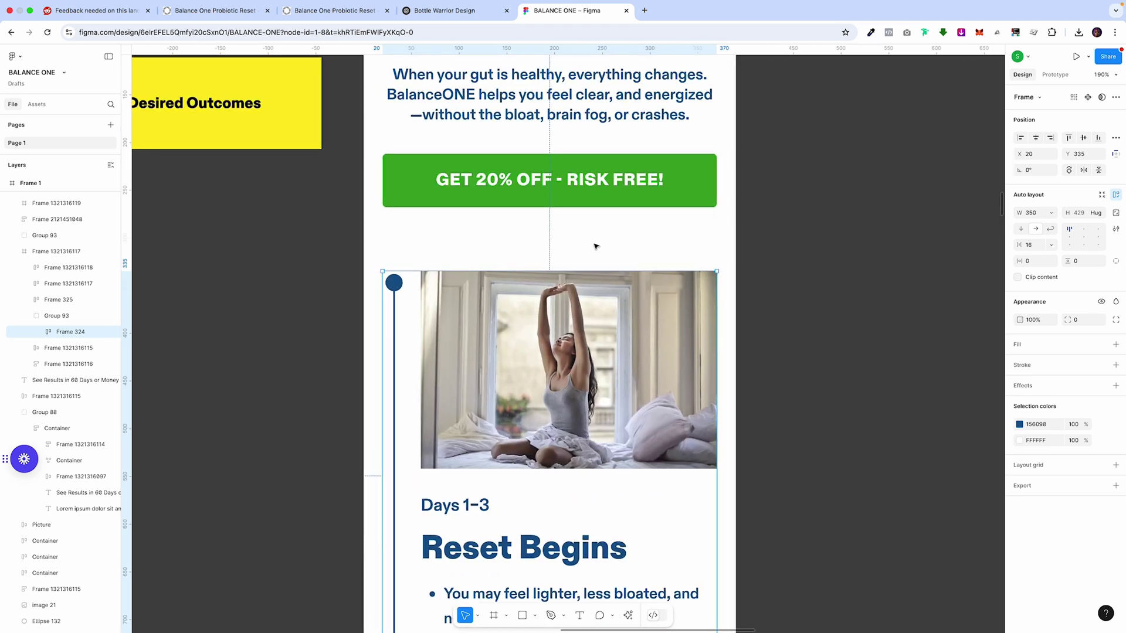
Step: Pass through the remaining timeline entries and continue to the value comparison section
scroll(595, 246, "down", 3)
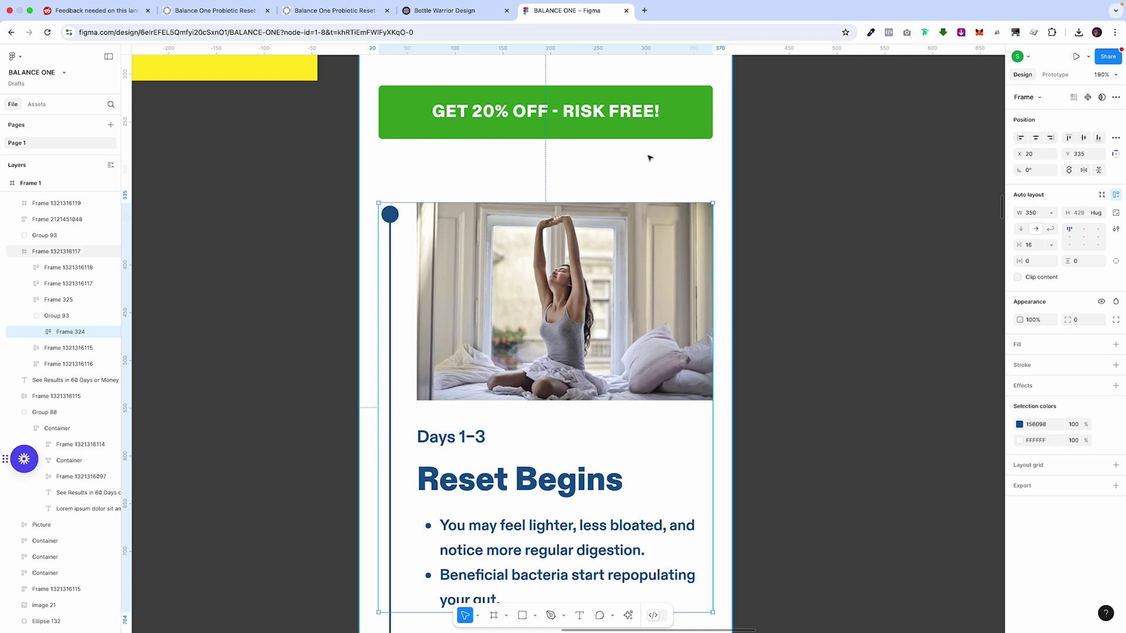
scroll(558, 441, "down", 5)
scroll(558, 441, "down", 10)
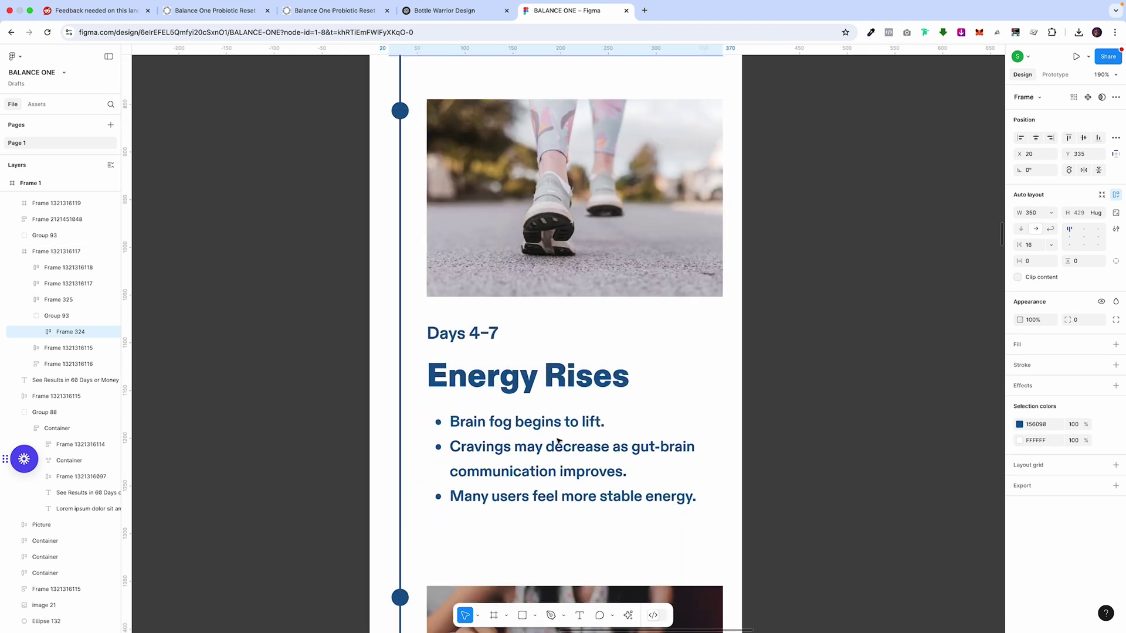
scroll(558, 441, "down", 10)
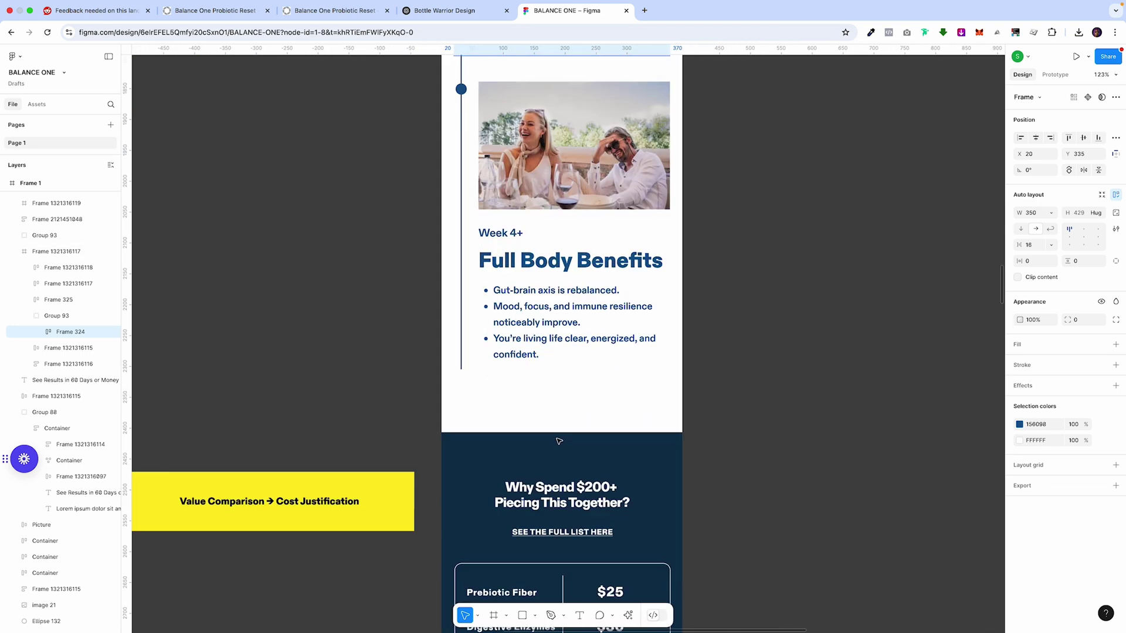
Step: Examine the "Why Spend $200+ Piecing This Together?" table of separate supplement prices
scroll(558, 441, "down", 2)
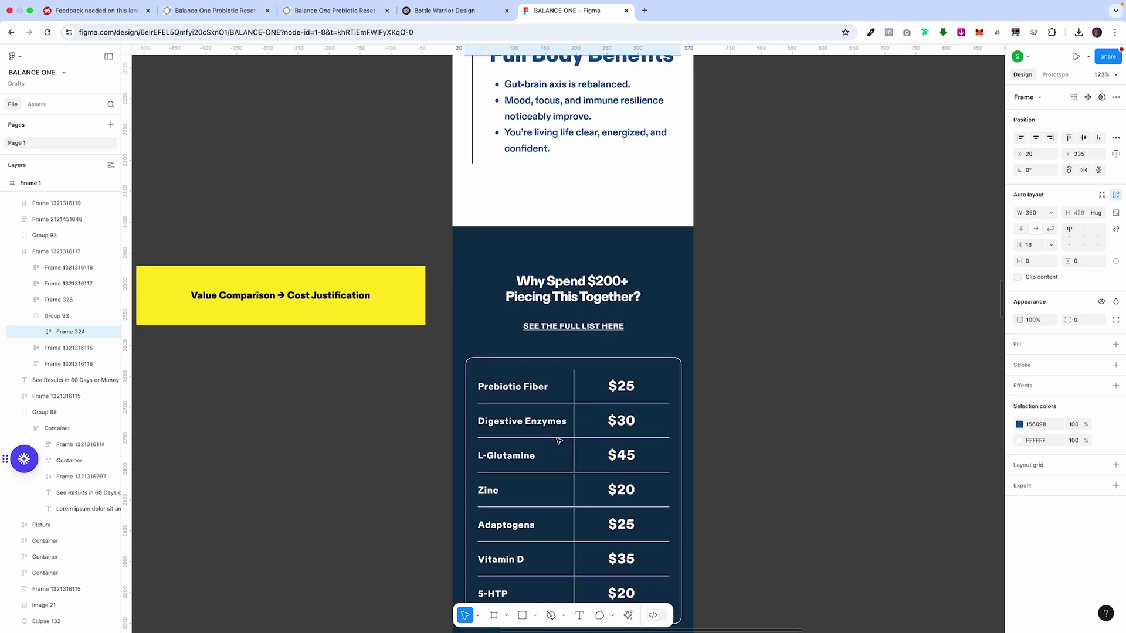
scroll(558, 441, "down", 1)
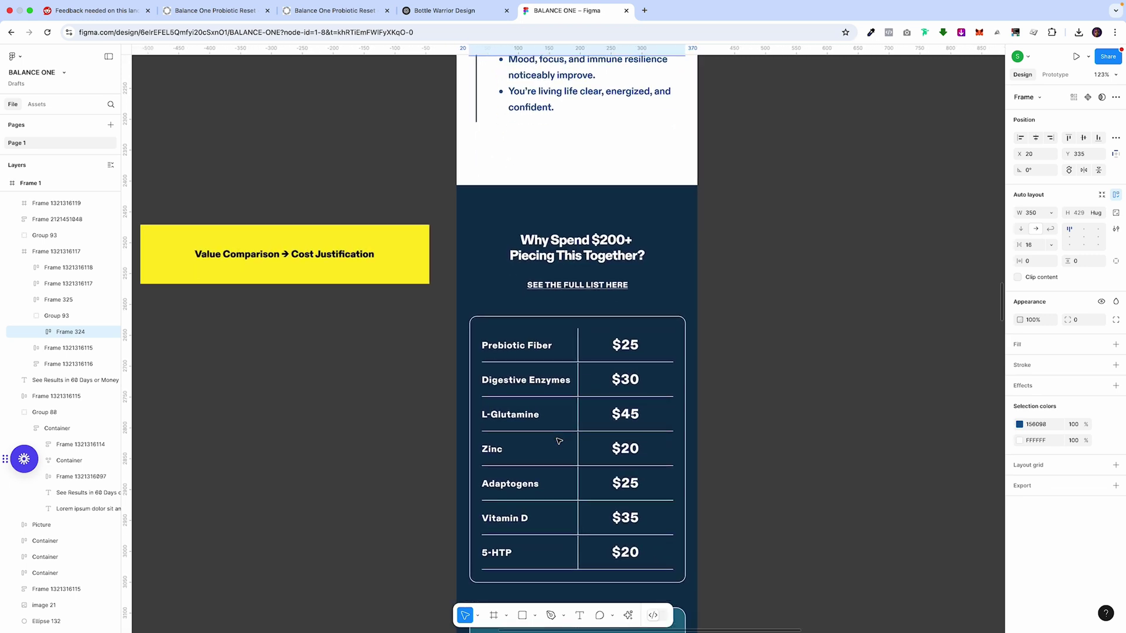
scroll(558, 441, "down", 3)
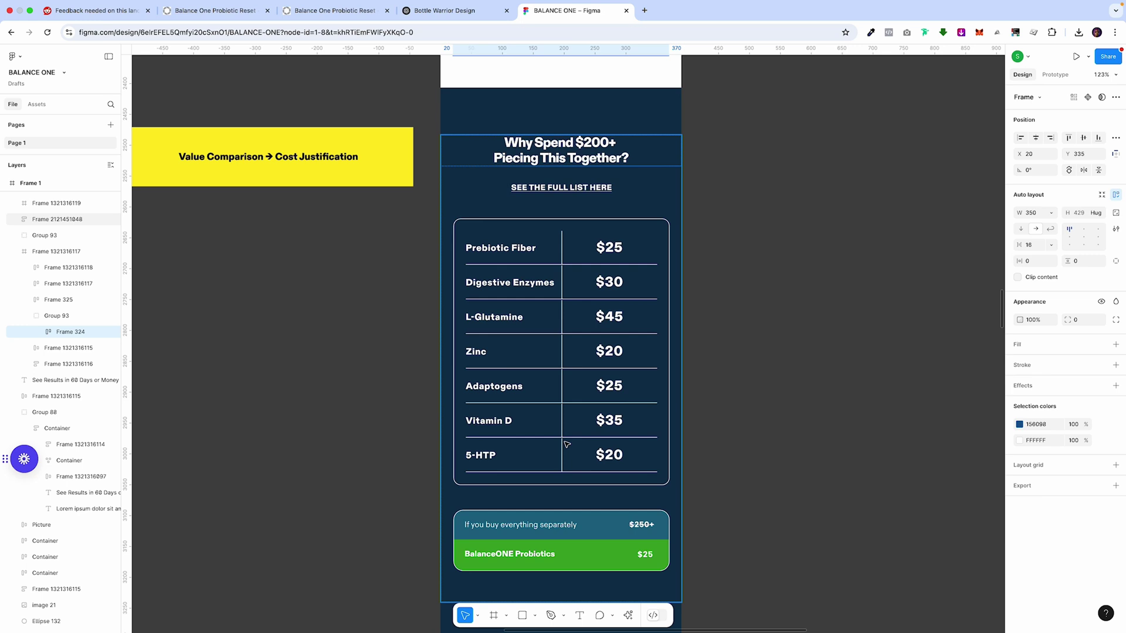
left_click_drag(387, 270, 600, 358)
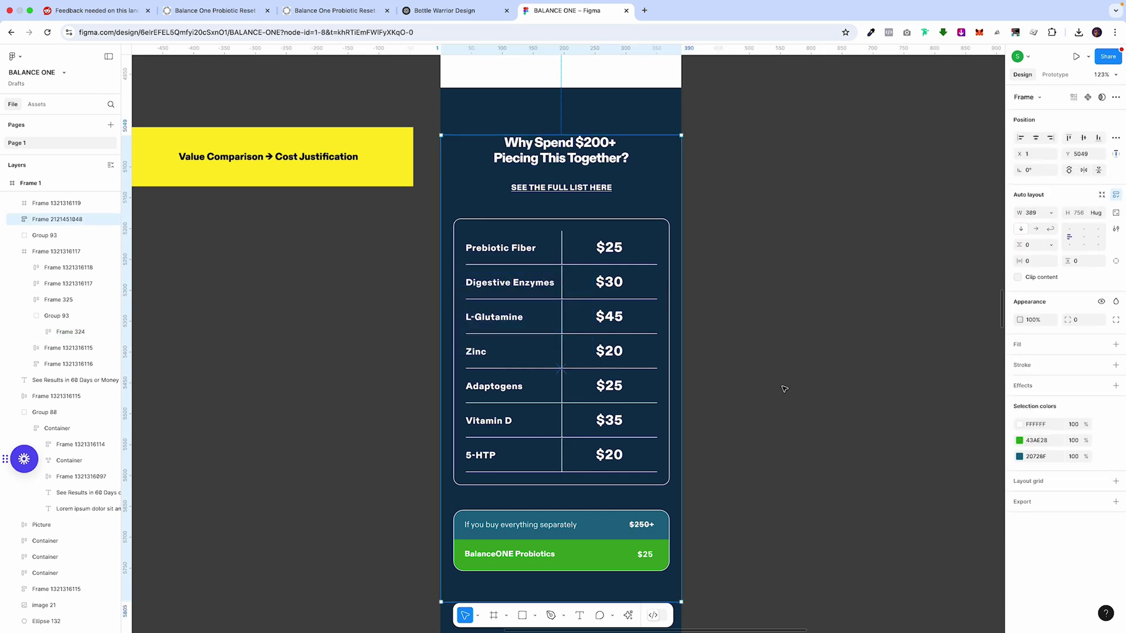
left_click(782, 385)
scroll(608, 235, "up", 3)
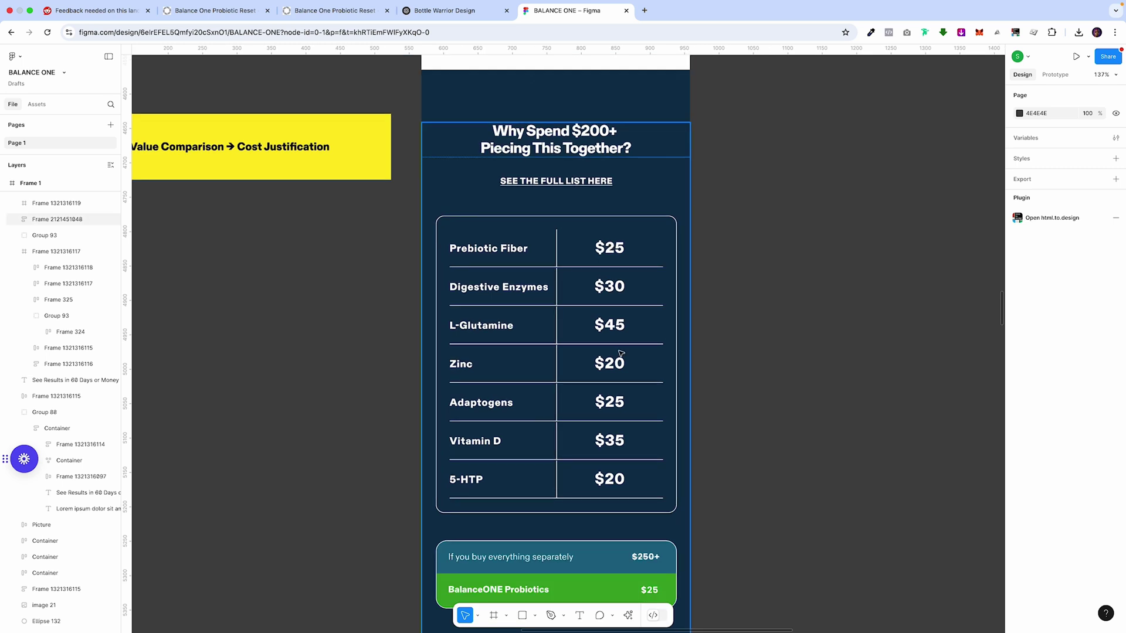
Step: Select the box comparing buying everything separately with BalanceONE Probiotics, and view it together with the price table and timeline
scroll(621, 363, "down", 3)
left_click(633, 507)
left_click(561, 518)
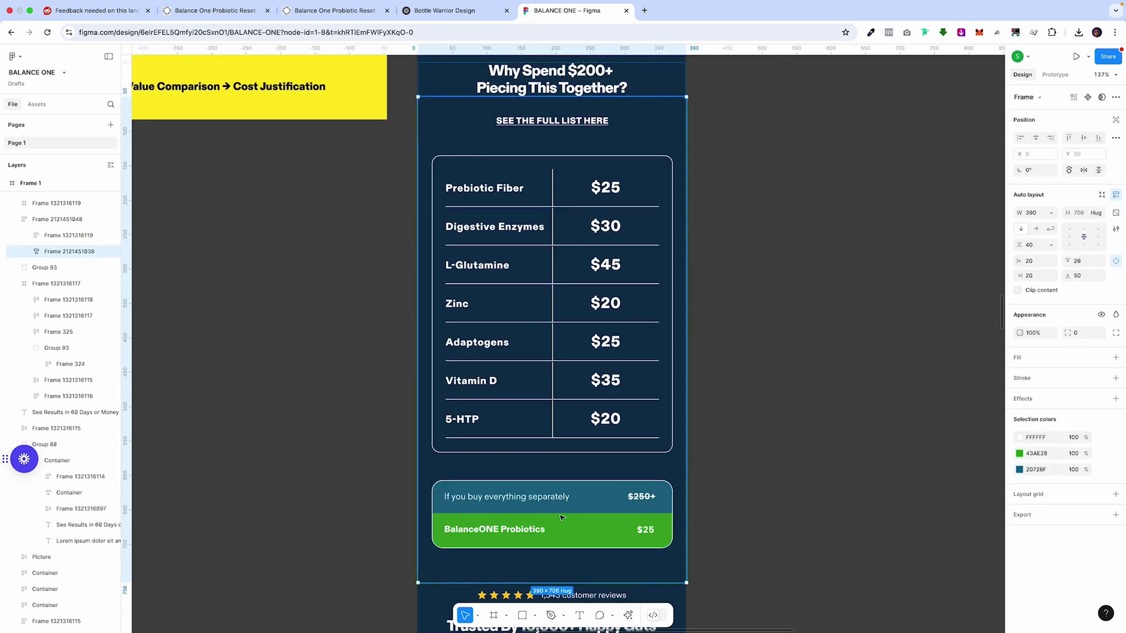
double_click(564, 515)
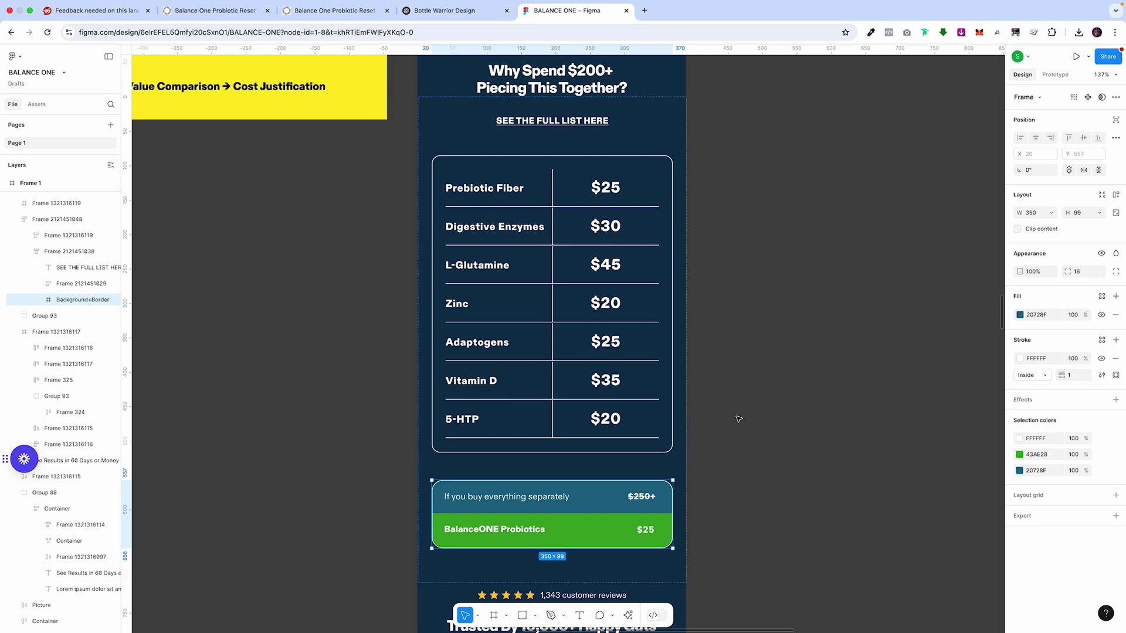
scroll(738, 419, "up", 5)
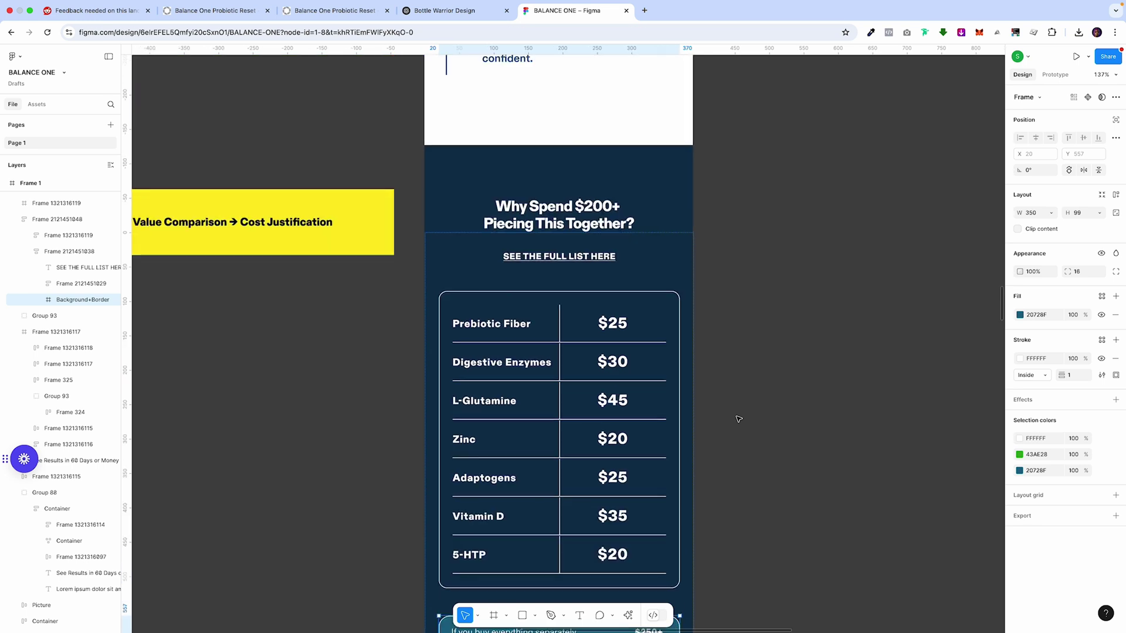
scroll(738, 419, "down", 5, "ctrl")
scroll(738, 419, "up", 10)
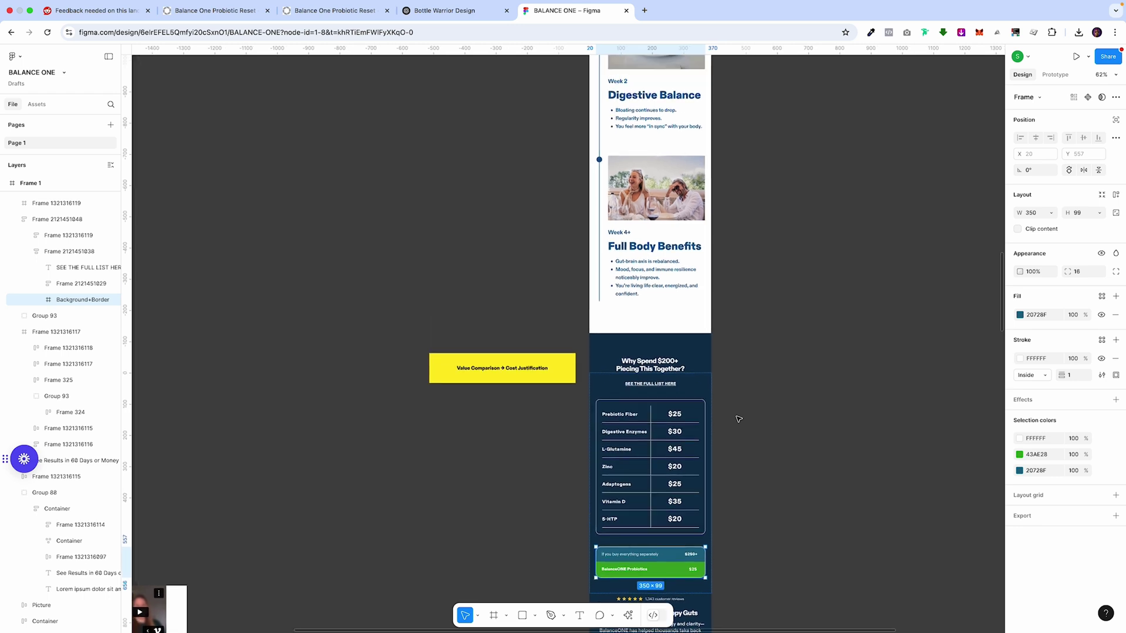
Step: Go back up the mockup, select the "Your Gut Is Under Attack" problem section, and revisit the solution section below it
scroll(738, 419, "up", 15)
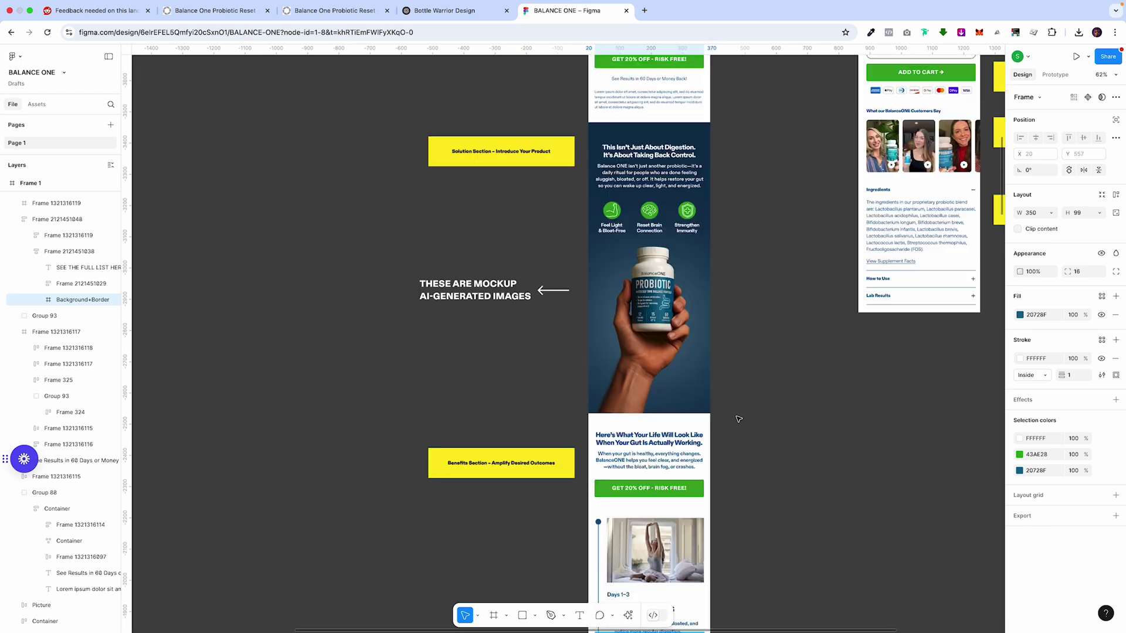
scroll(738, 420, "up", 2)
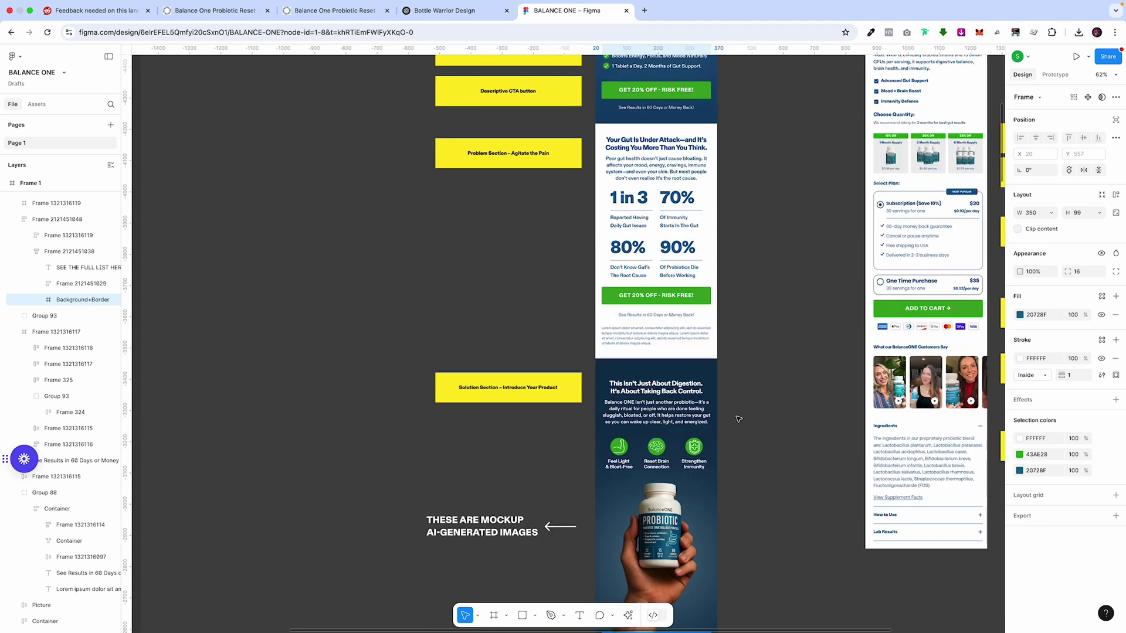
left_click(709, 183)
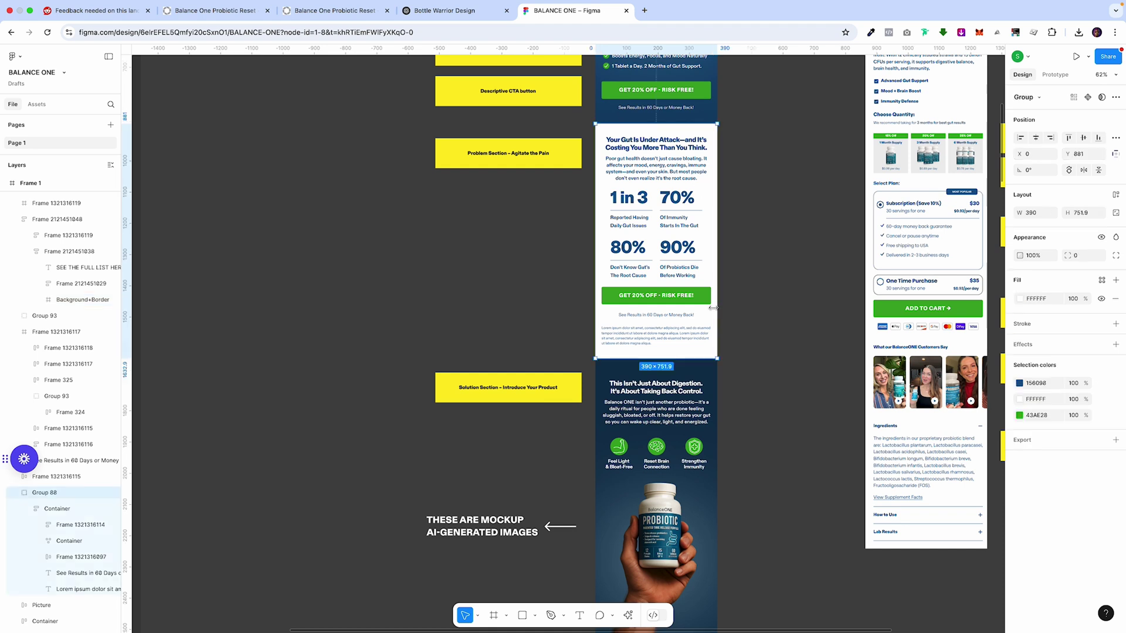
scroll(707, 200, "down", 3)
right_click(701, 228)
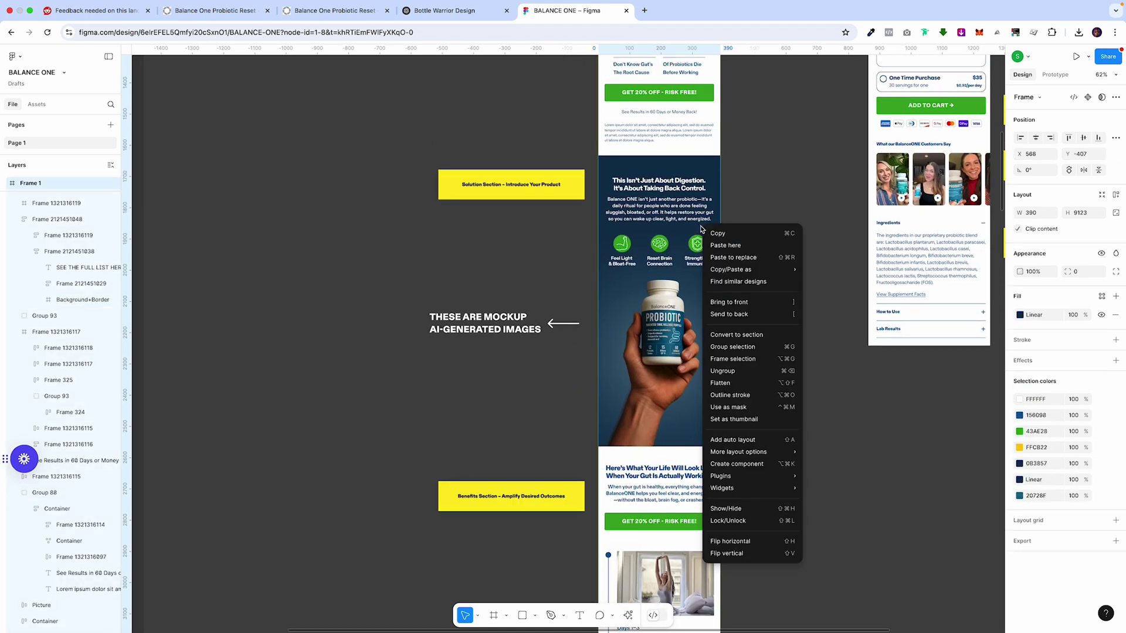
left_click(545, 404)
Step: Revisit the benefits timeline and price comparison, and examine the "Trusted By 10,000+ Happy Guts" testimonial section up close
scroll(545, 404, "down", 4)
scroll(545, 403, "down", 2)
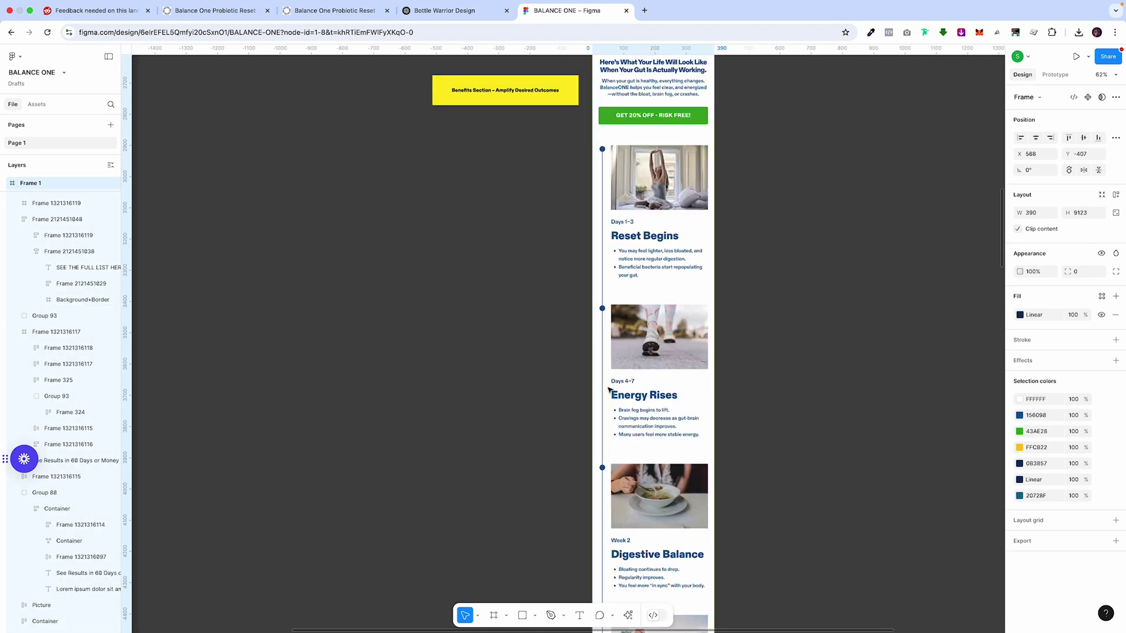
left_click(649, 377)
scroll(651, 379, "down", 10)
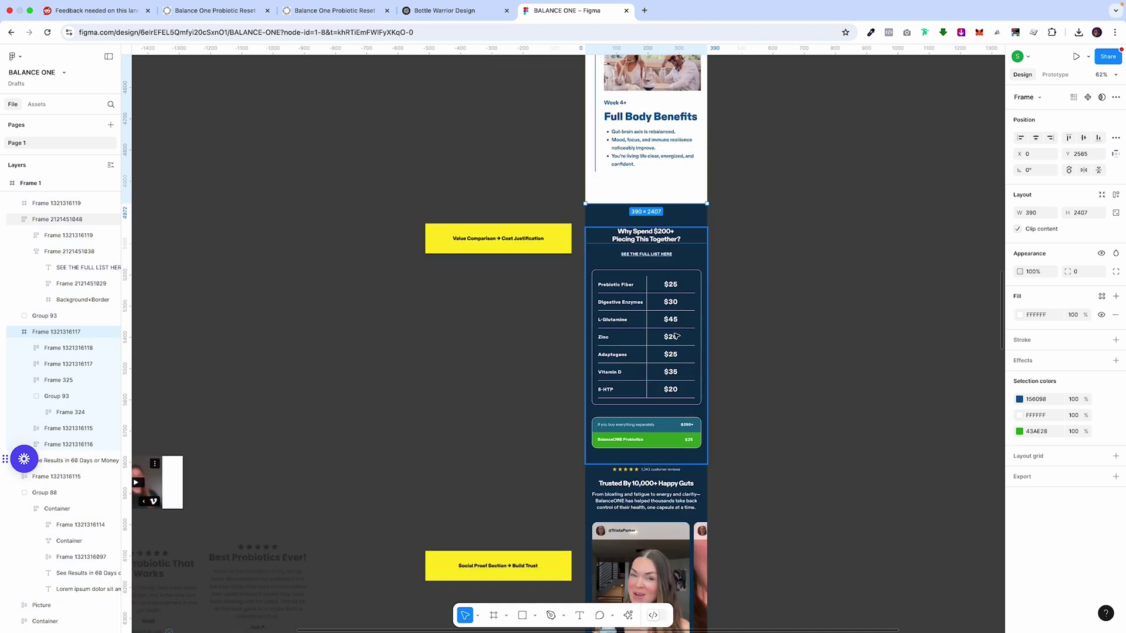
scroll(651, 378, "up", 1)
scroll(636, 411, "down", 2)
scroll(632, 432, "up", 6)
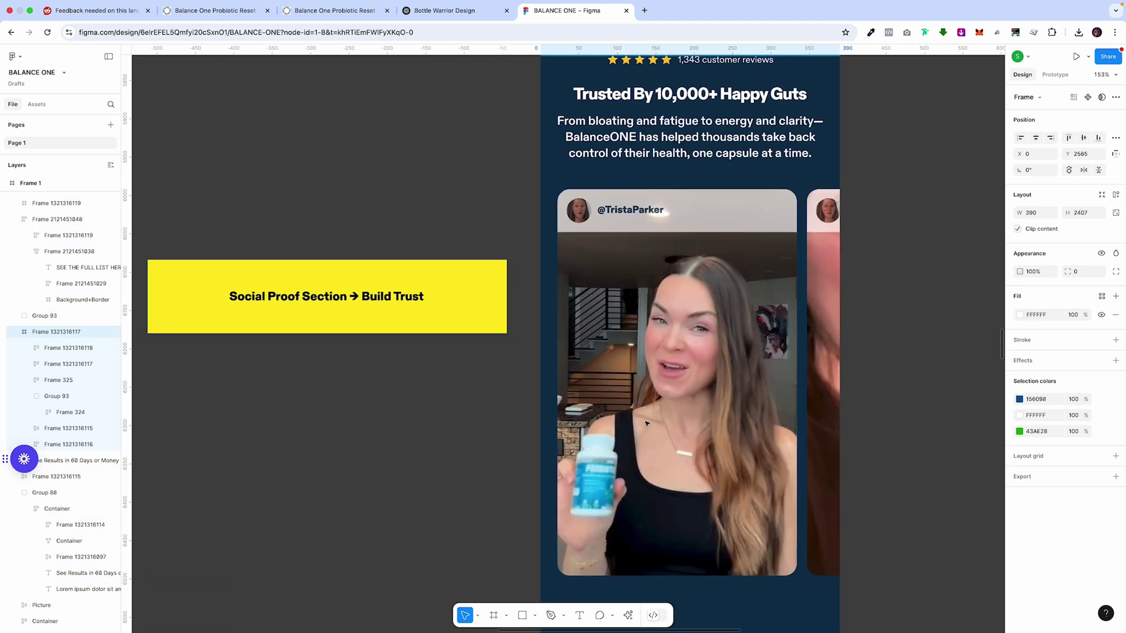
Step: Switch to the original Balance One landing page and review it from the introduction through the strain list, customer photo and purchase options
left_click(240, 10)
scroll(503, 337, "up", 15)
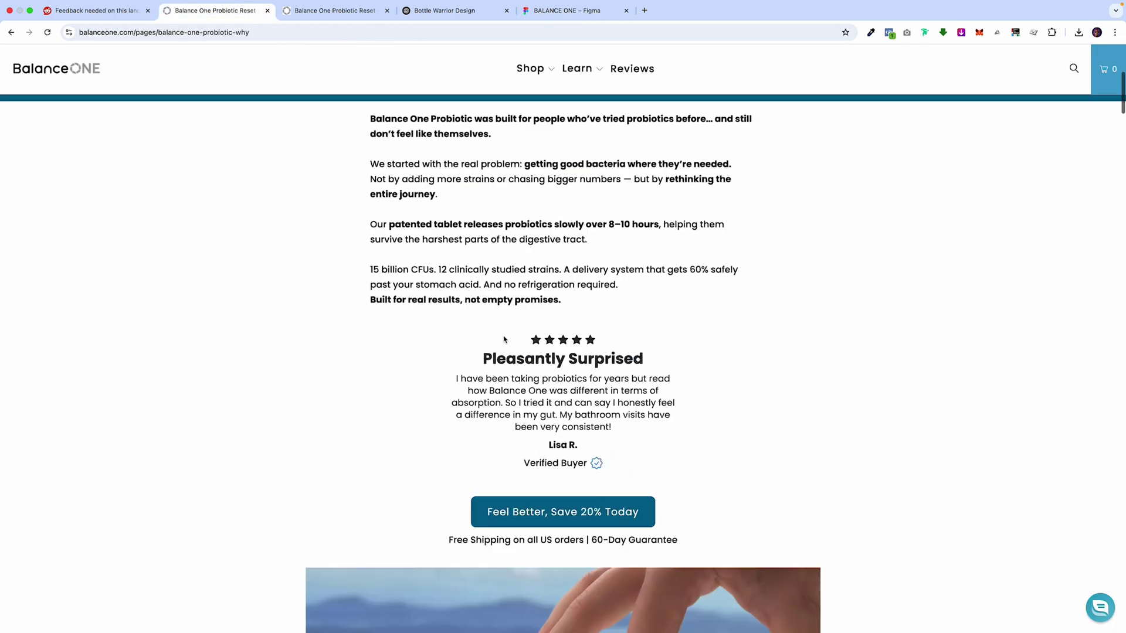
scroll(503, 338, "down", 20)
scroll(503, 339, "down", 20)
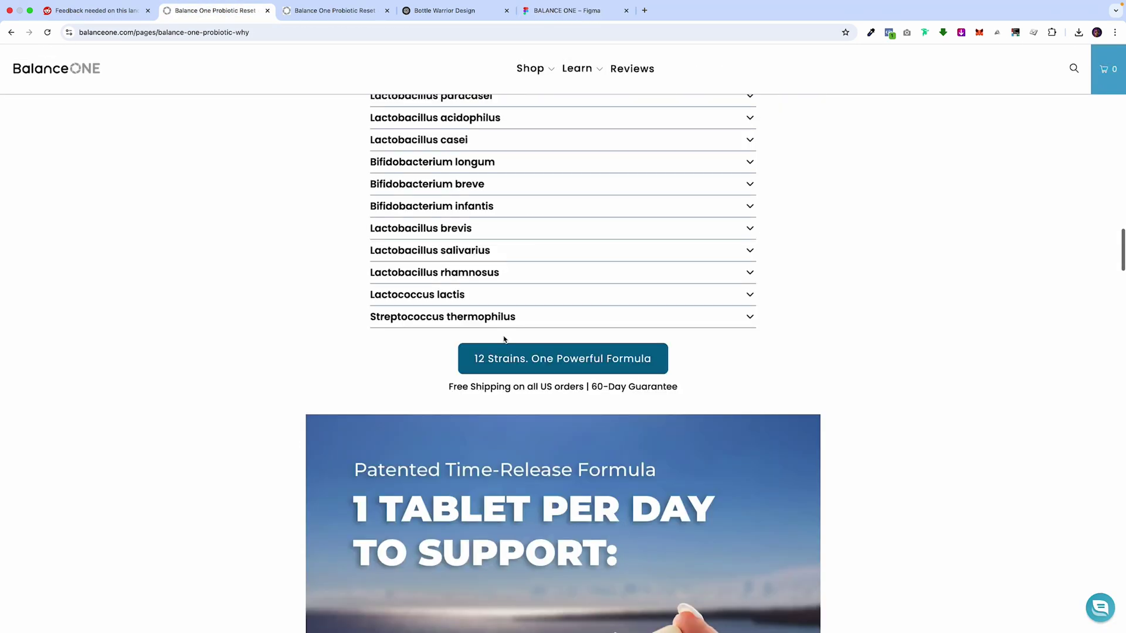
scroll(503, 339, "down", 20)
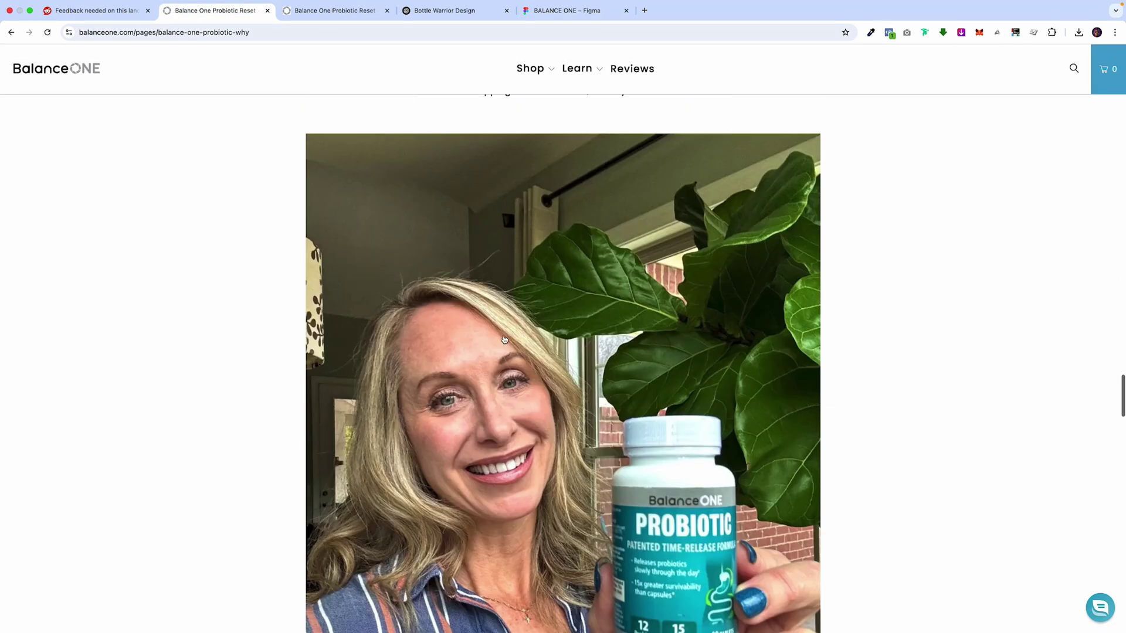
scroll(503, 339, "down", 4)
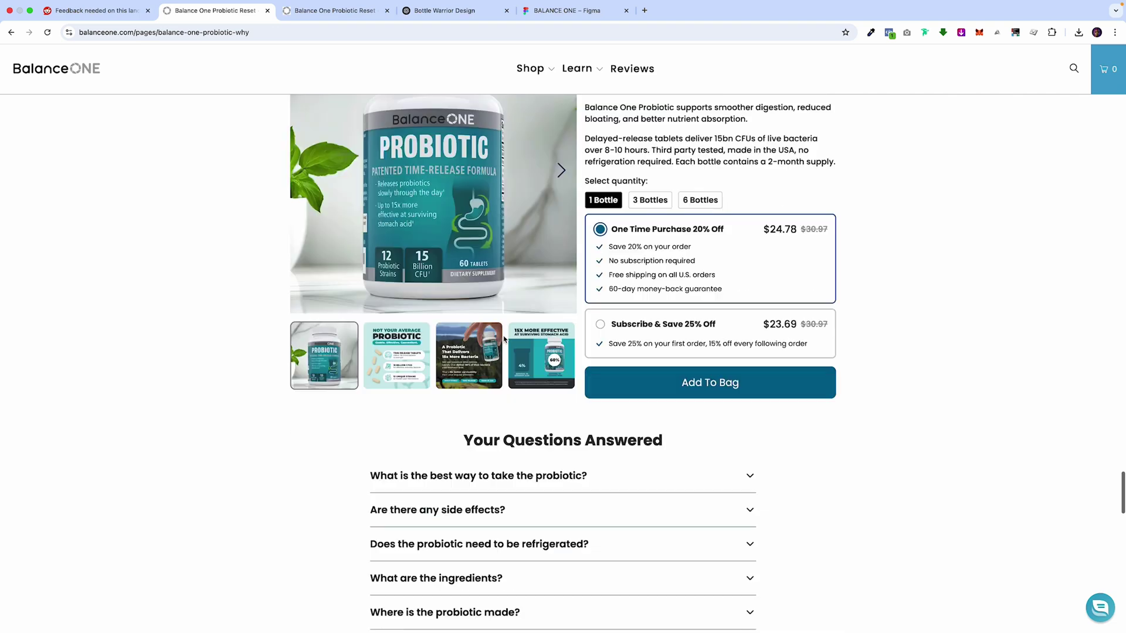
Step: Check the page's mobile preview and the AI-generated warrior bottle image, and return to the social proof section in Figma
left_click(364, 11)
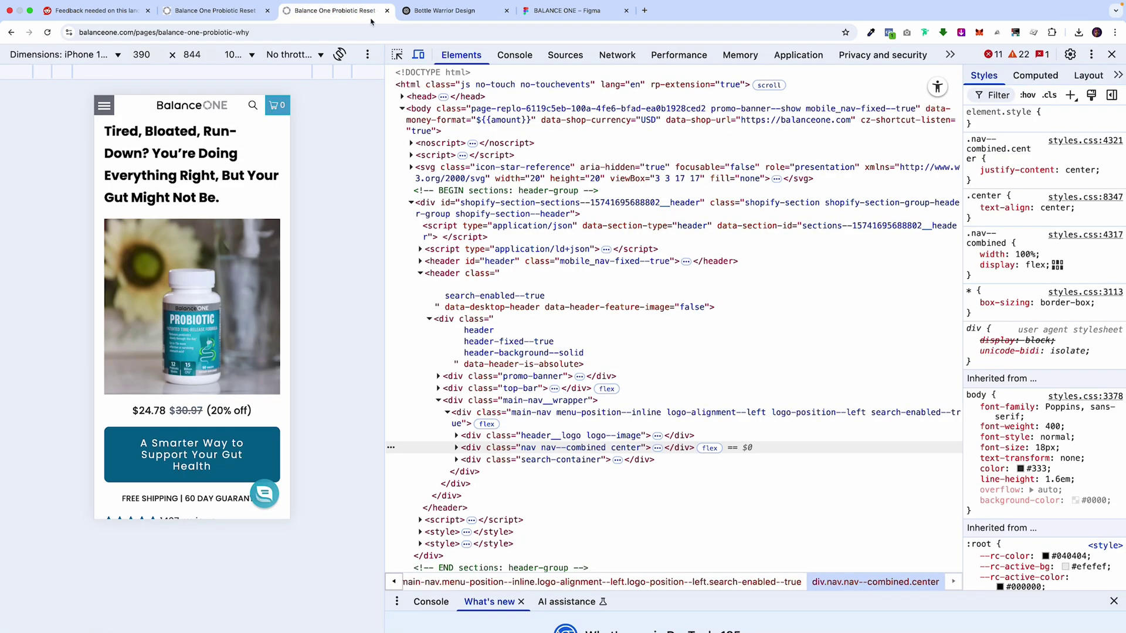
key("ctrl+Tab")
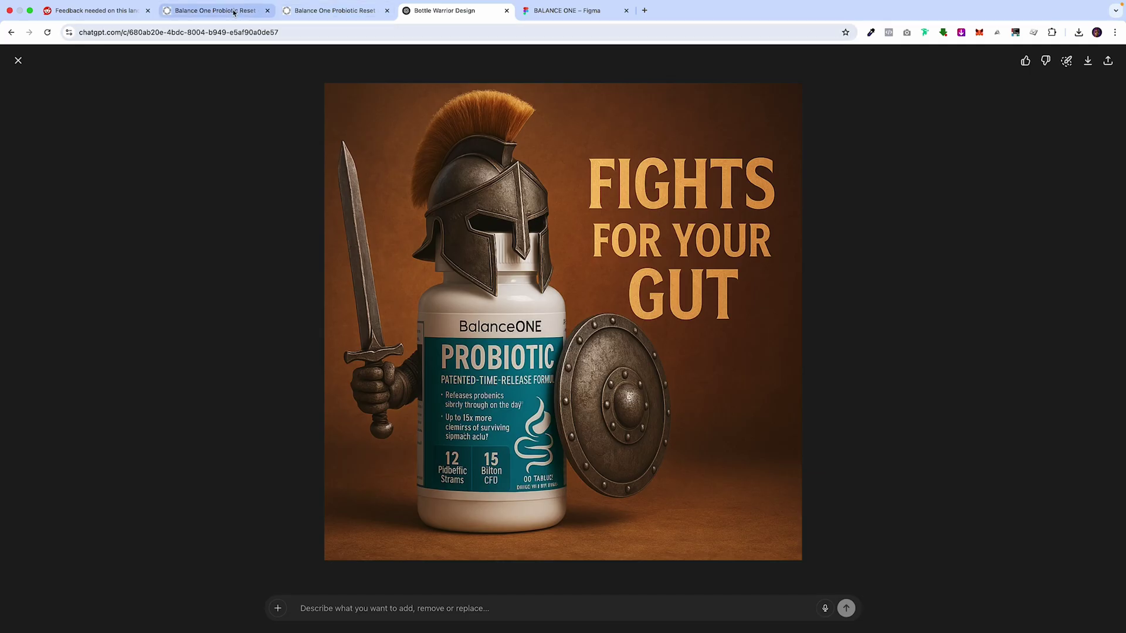
left_click(528, 17)
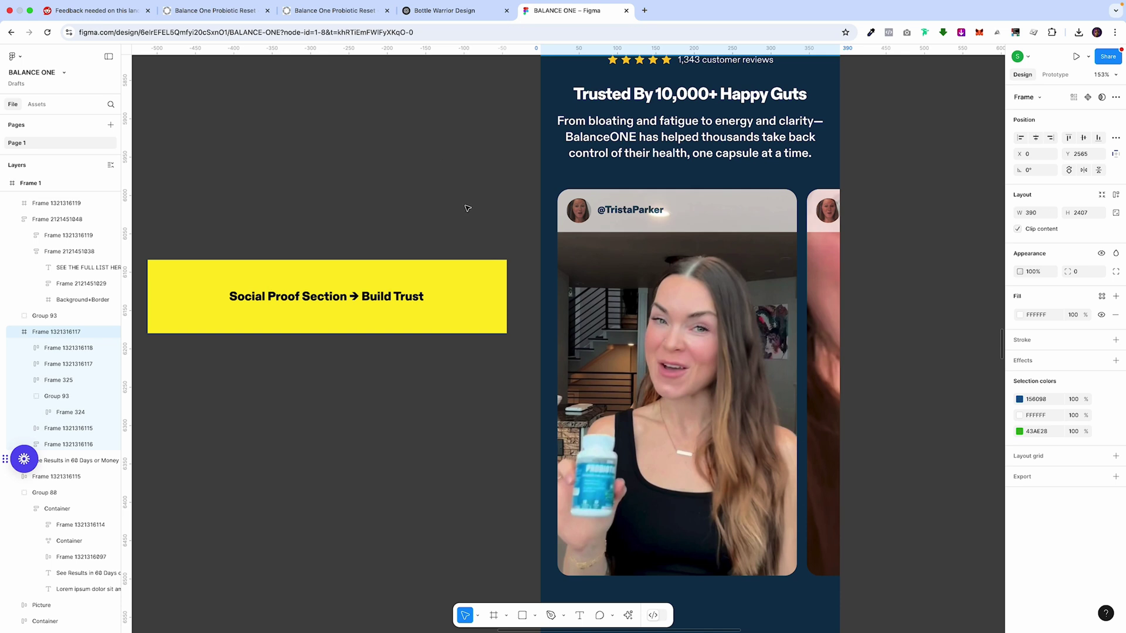
scroll(480, 213, "down", 3)
scroll(479, 212, "down", 2)
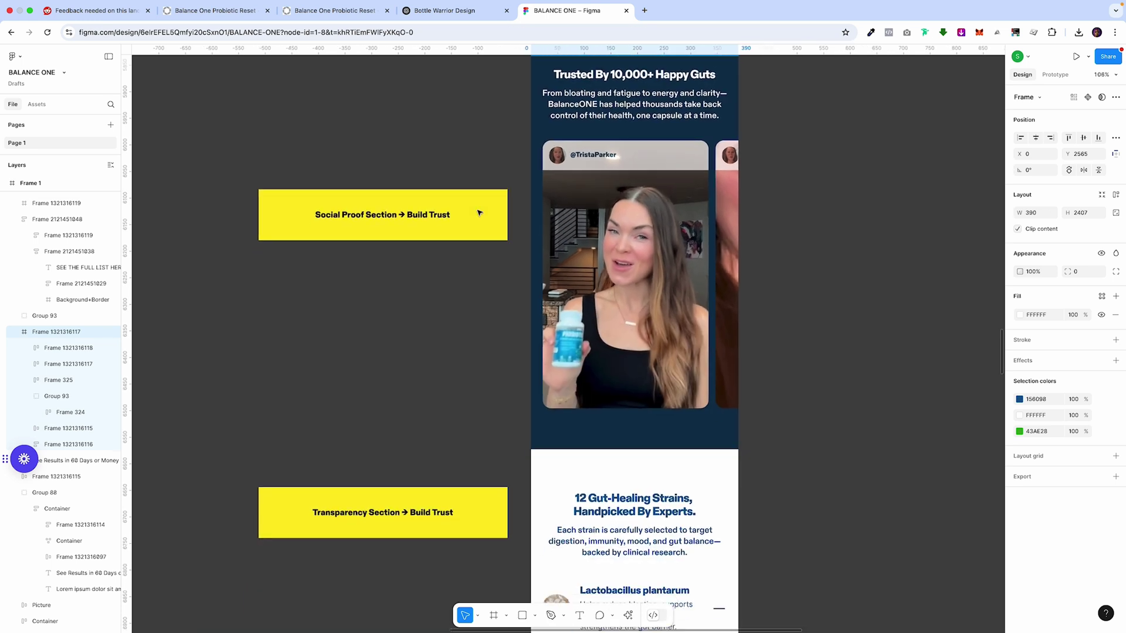
Step: Examine the "12 Gut-Healing Strains" transparency section and select the container that holds its expandable strain entries
scroll(480, 212, "down", 10)
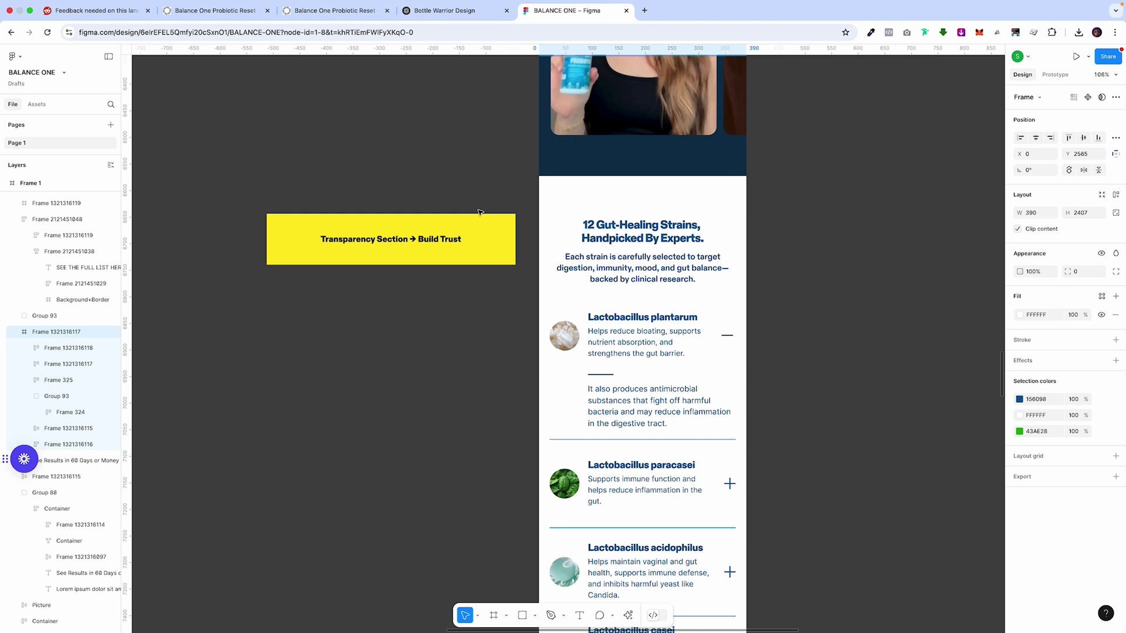
scroll(610, 393, "down", 3)
scroll(610, 397, "down", 1)
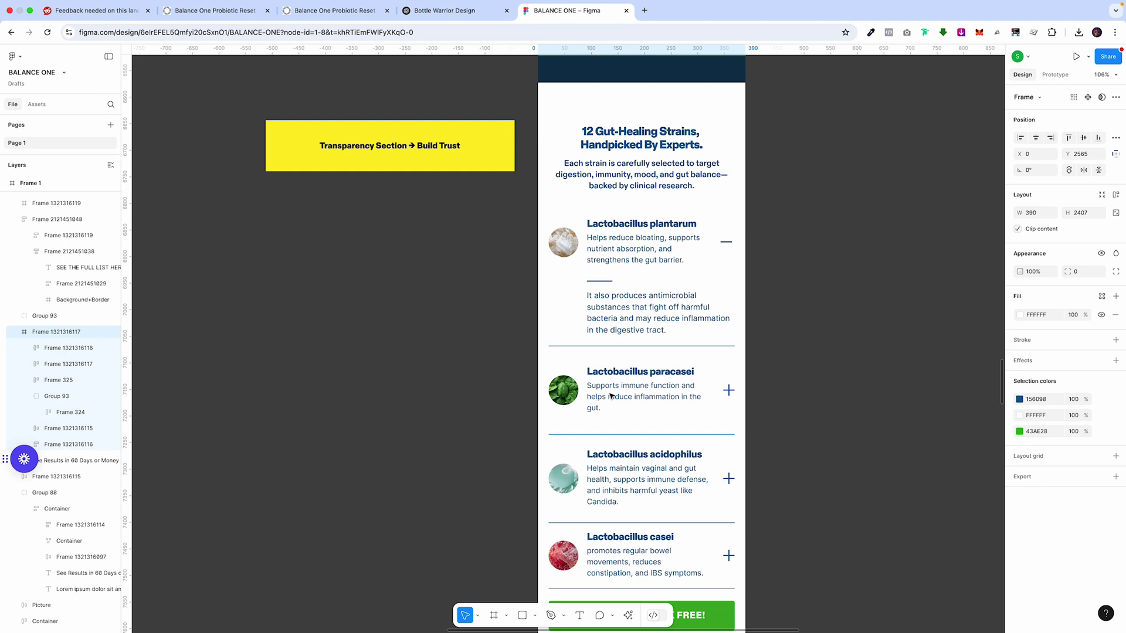
left_click(728, 395)
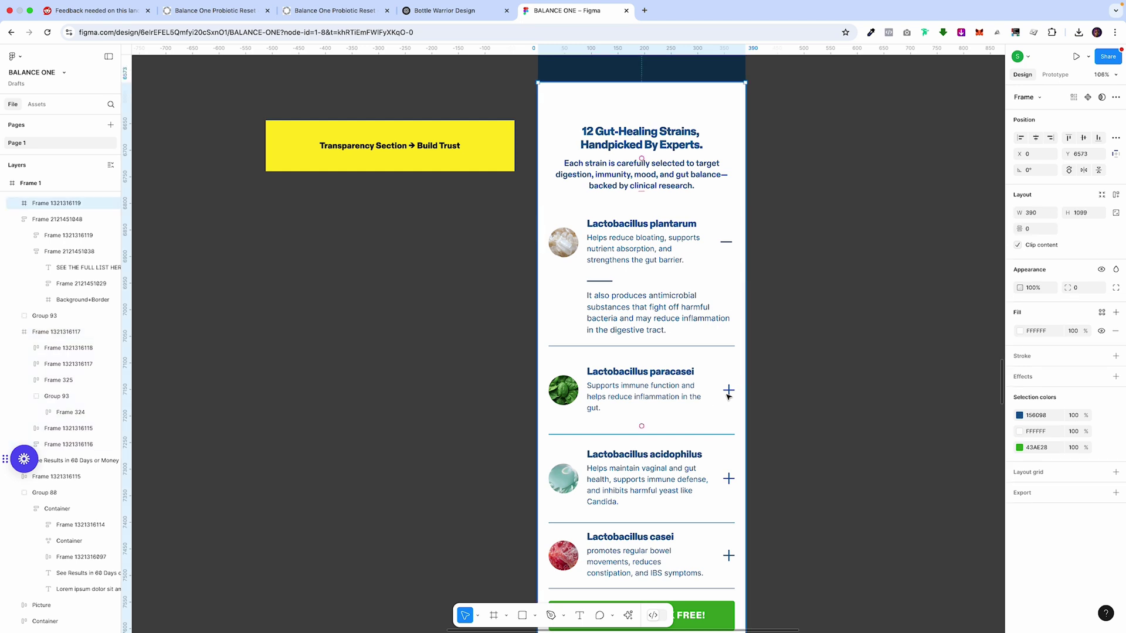
left_click(727, 396)
left_click(728, 395)
left_click(727, 395)
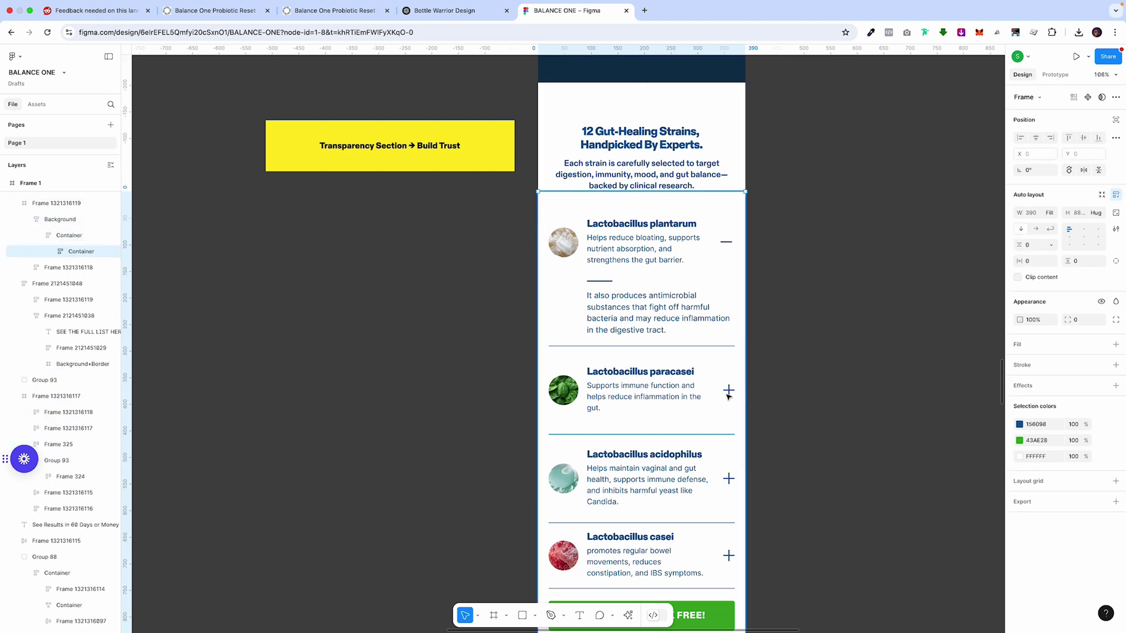
Step: Drill into the nested containers to select the strain list, and view it down to its call-to-action button
double_click(663, 275)
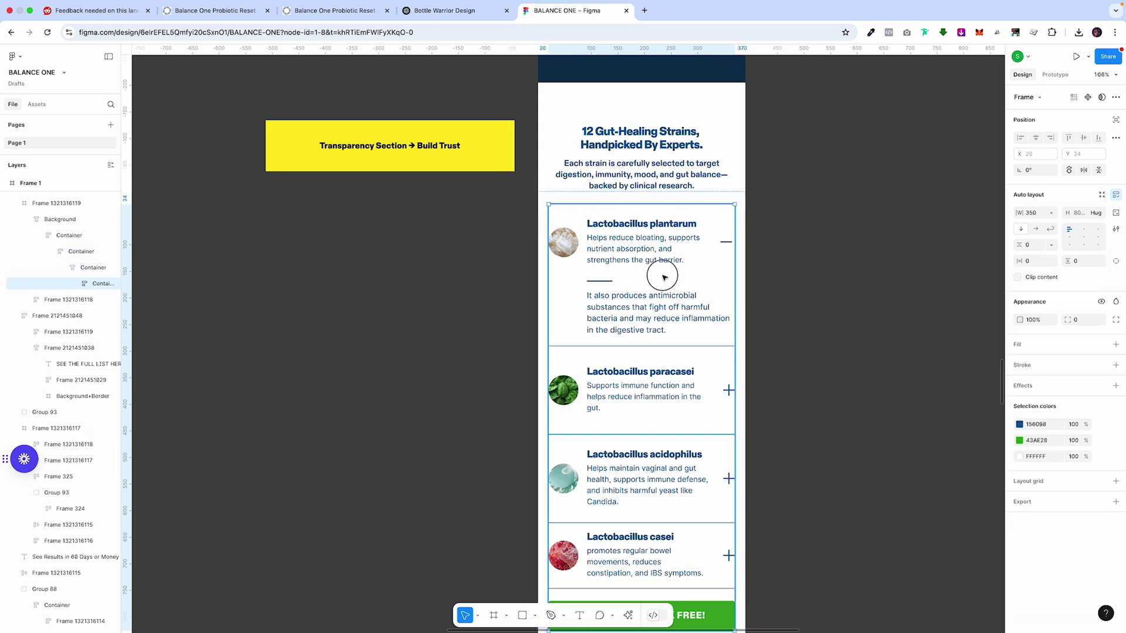
double_click(663, 276)
double_click(662, 275)
scroll(664, 277, "down", 3)
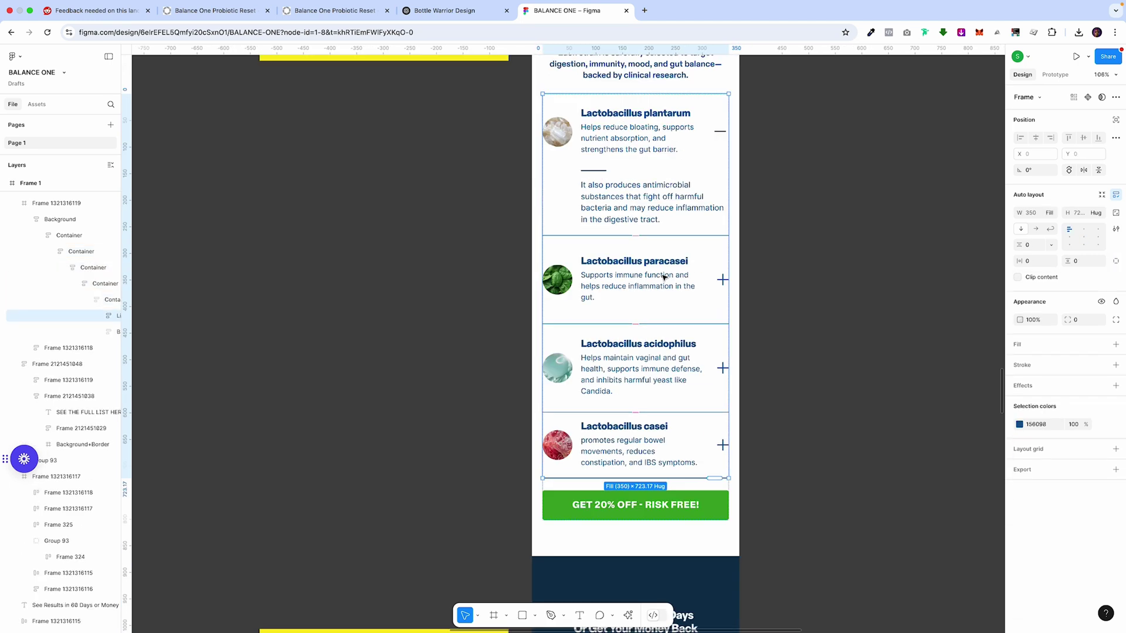
Step: Examine the "See Results In 60 Days" bottom section, selecting its refrigerator product image and viewing the shipping, returns and guarantee texts
scroll(664, 277, "down", 10)
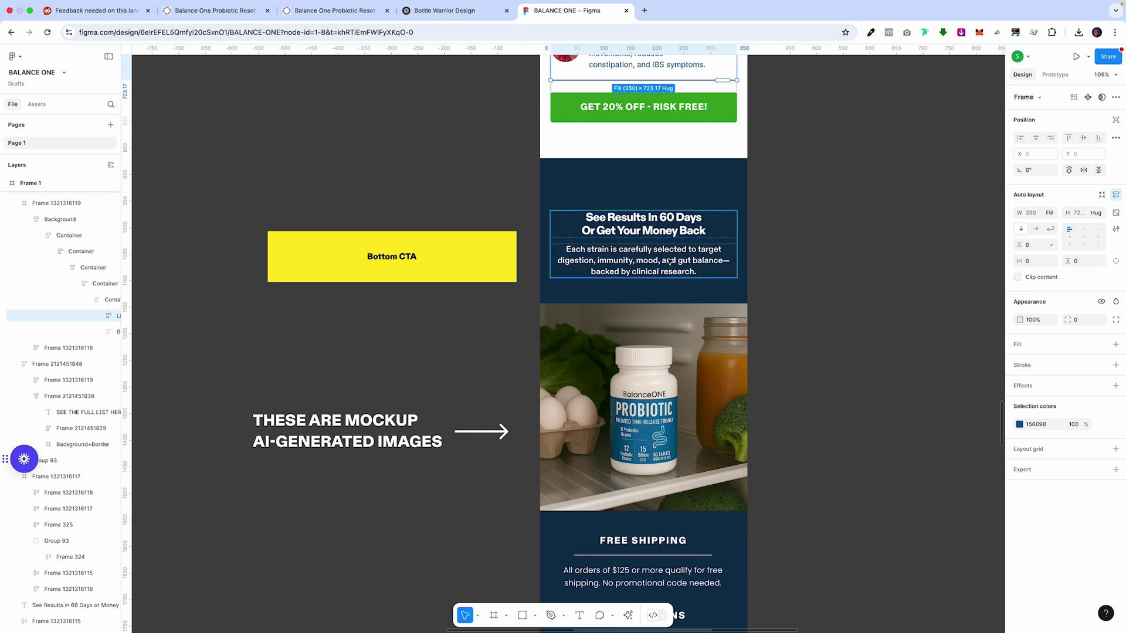
scroll(669, 270, "down", 1)
left_click(667, 319)
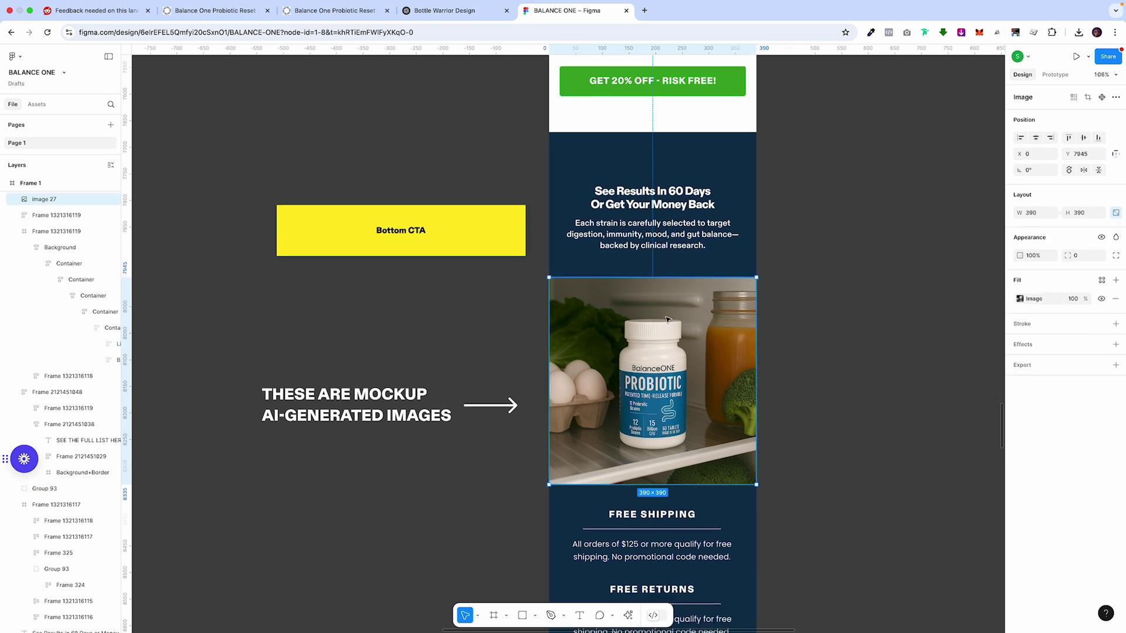
scroll(672, 364, "down", 3)
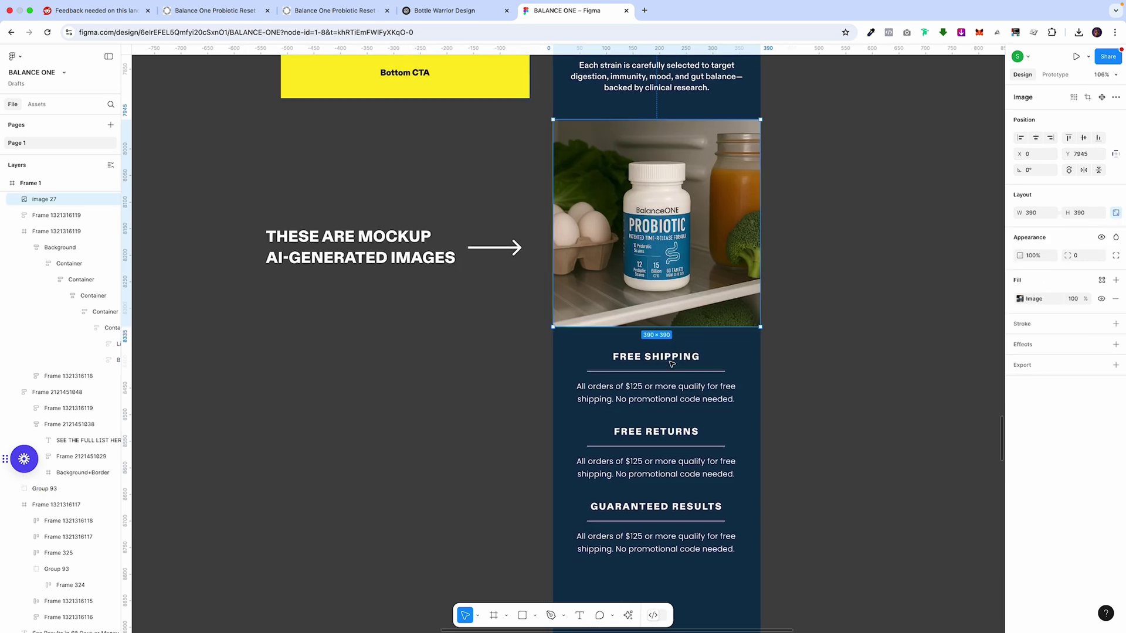
scroll(687, 357, "down", 3)
Step: Look back through the whole mockup to its start, and view it side by side with the original page and product page design
scroll(687, 357, "up", 15)
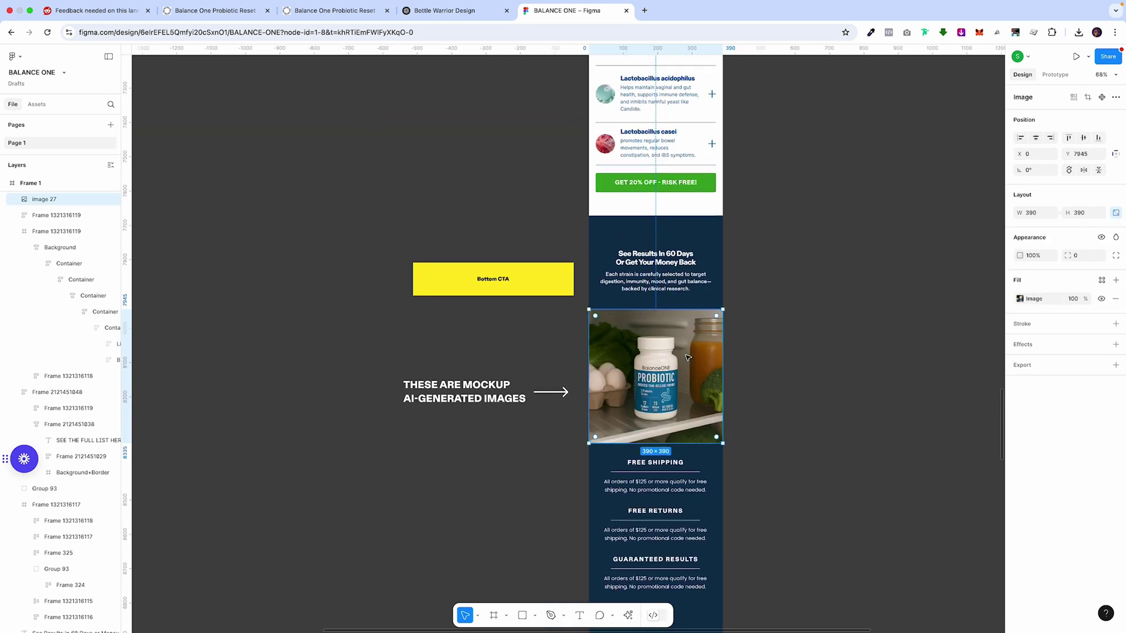
scroll(687, 357, "up", 12)
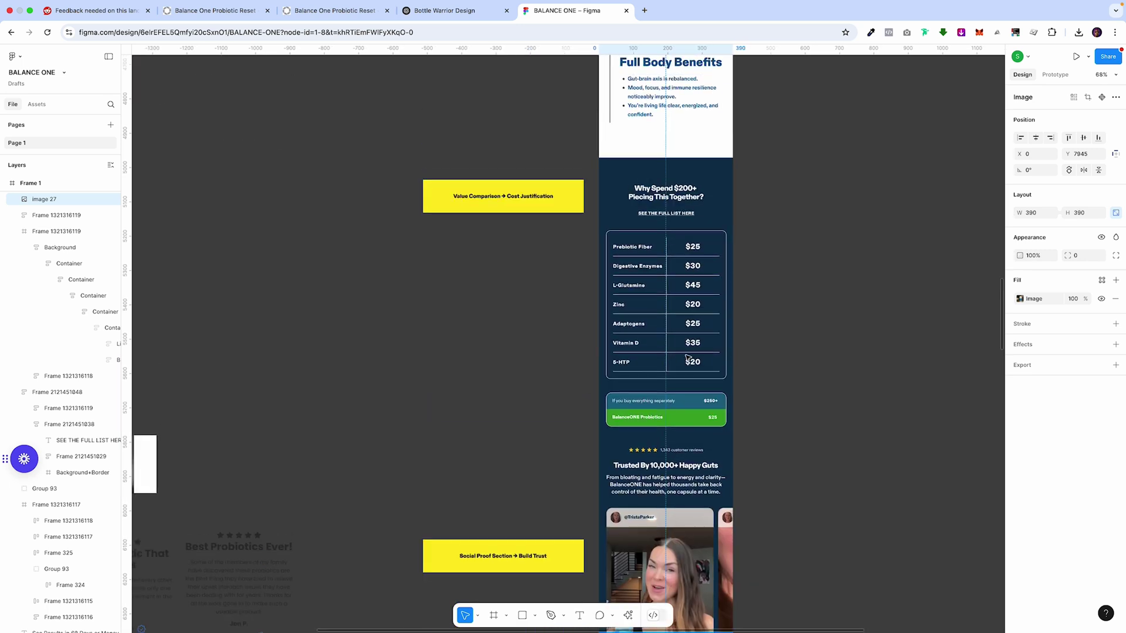
scroll(687, 357, "up", 11)
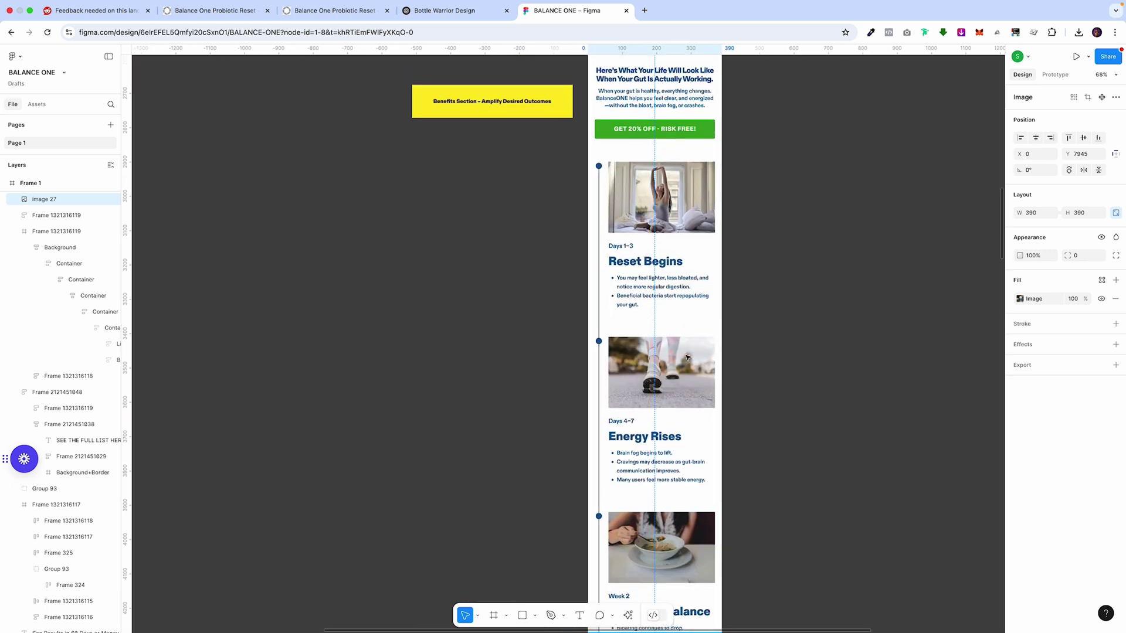
scroll(688, 358, "up", 10)
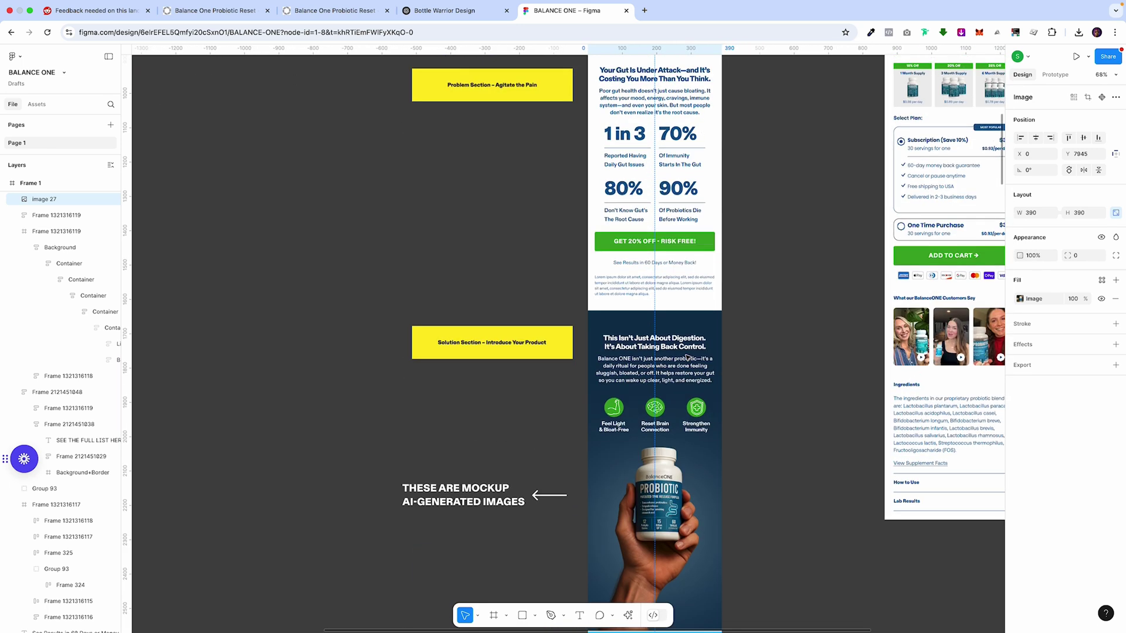
scroll(687, 357, "right", 5)
scroll(687, 357, "down", 3)
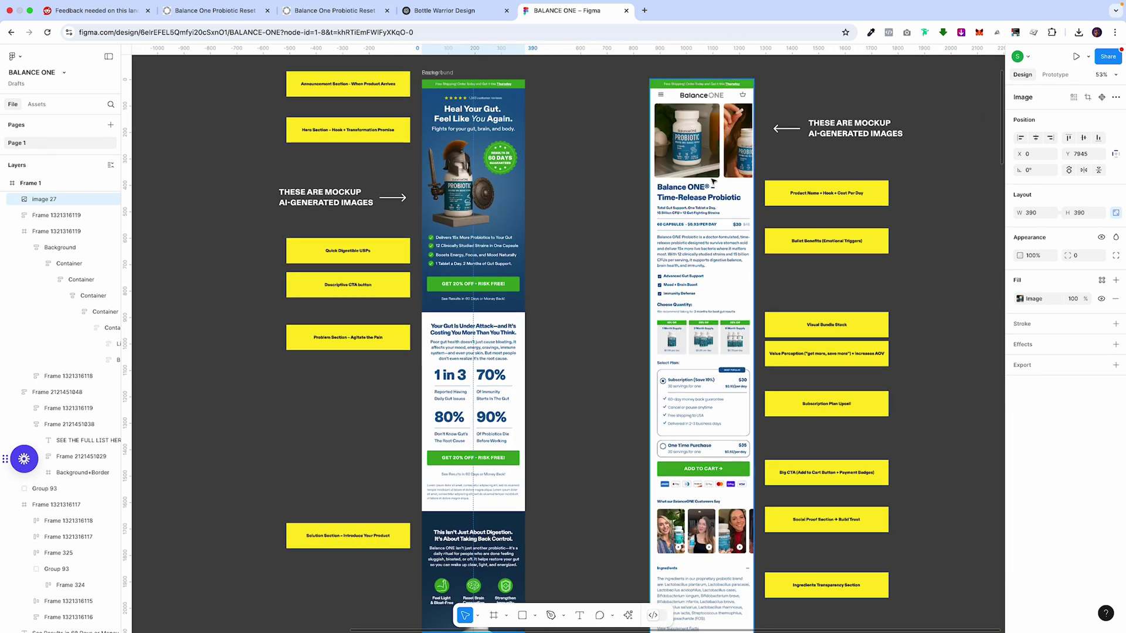
scroll(586, 180, "down", 5)
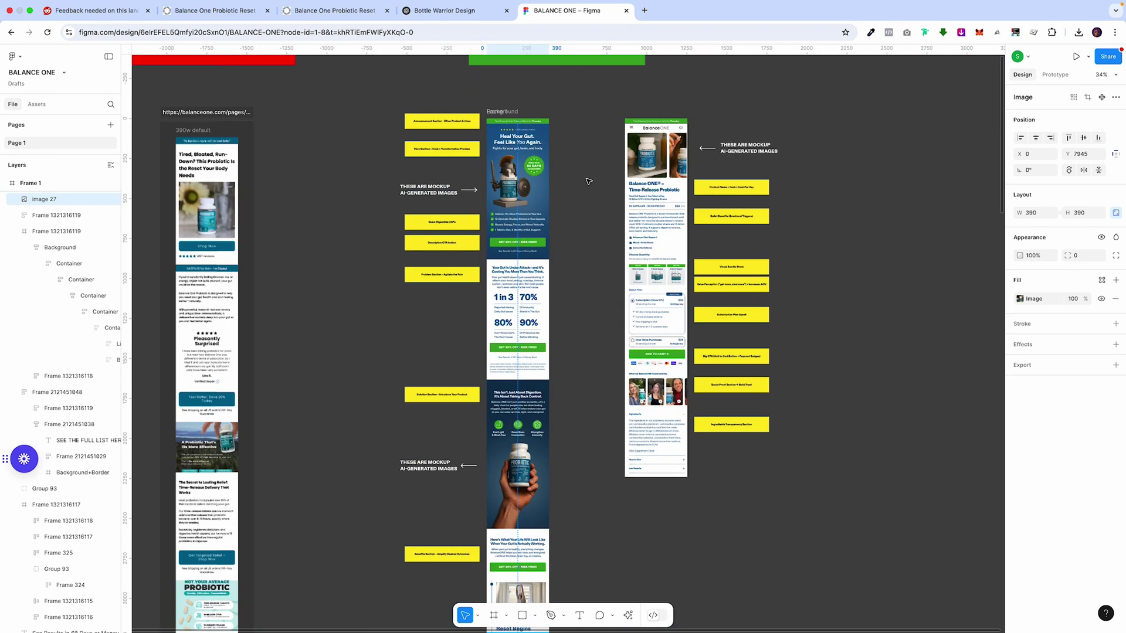
Step: Inspect the hero section, selecting its checkmarked benefits group and the "GET 20% OFF - RISK FREE!" button
scroll(572, 179, "up", 8)
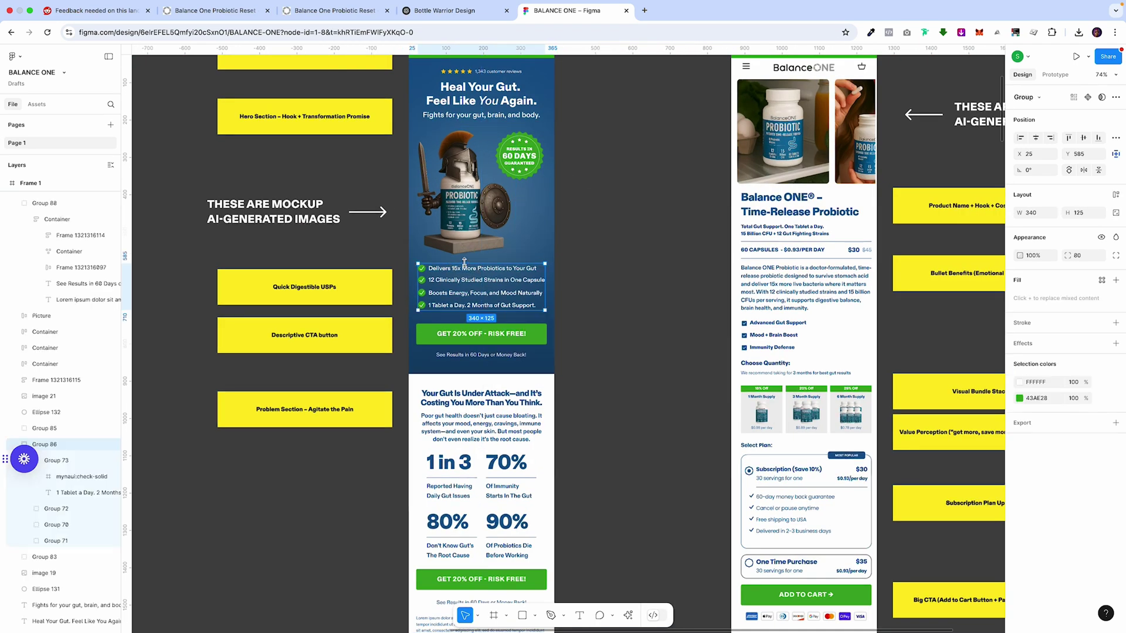
left_click(601, 305)
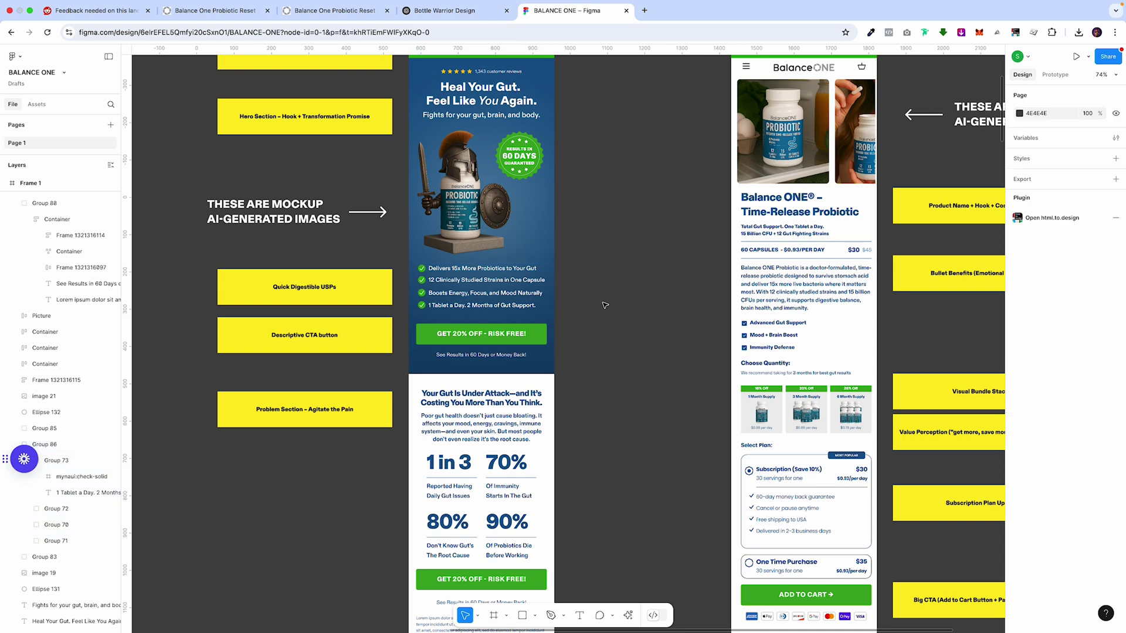
left_click(529, 335)
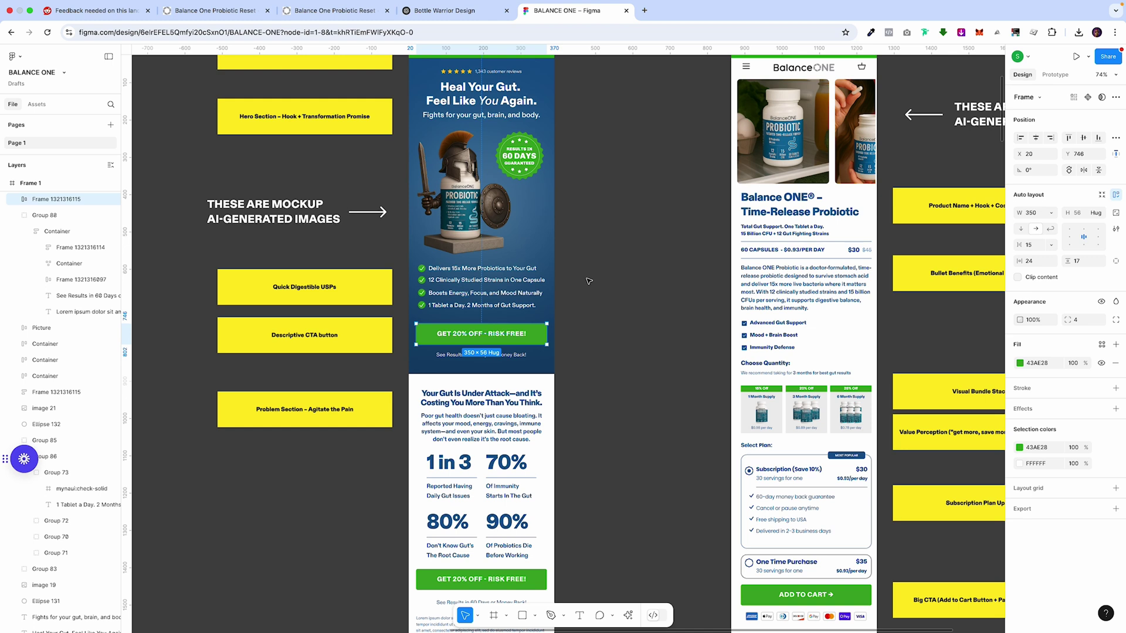
Step: Move to the product page mockup and examine its image gallery, product title, price per day and bullet benefits up close
scroll(589, 281, "up", 5)
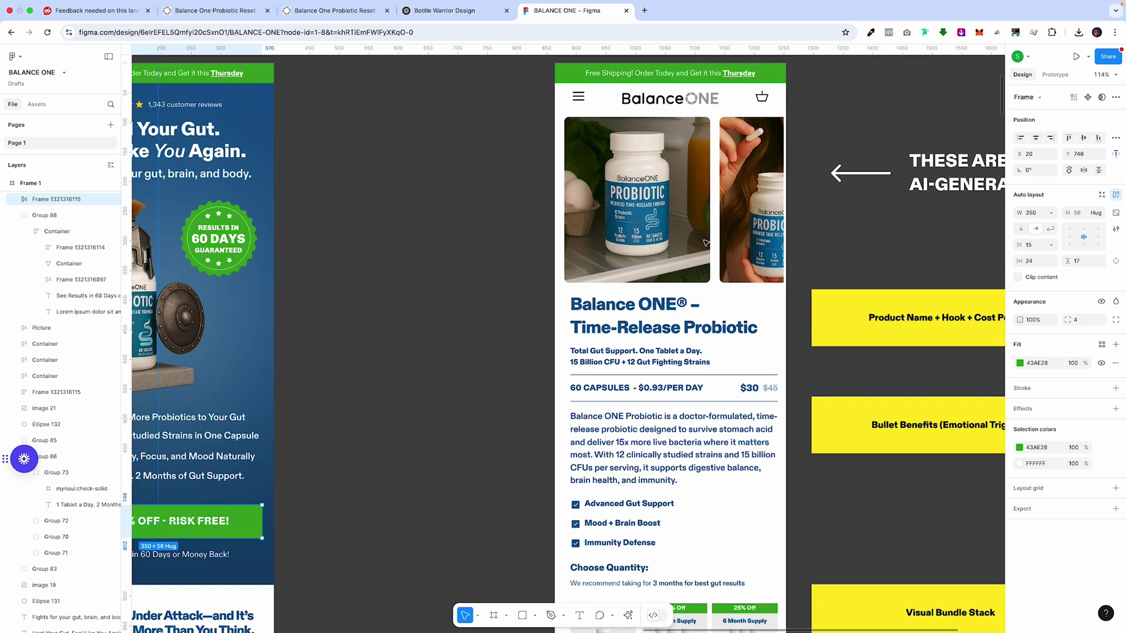
scroll(706, 243, "right", 3)
scroll(706, 242, "up", 2)
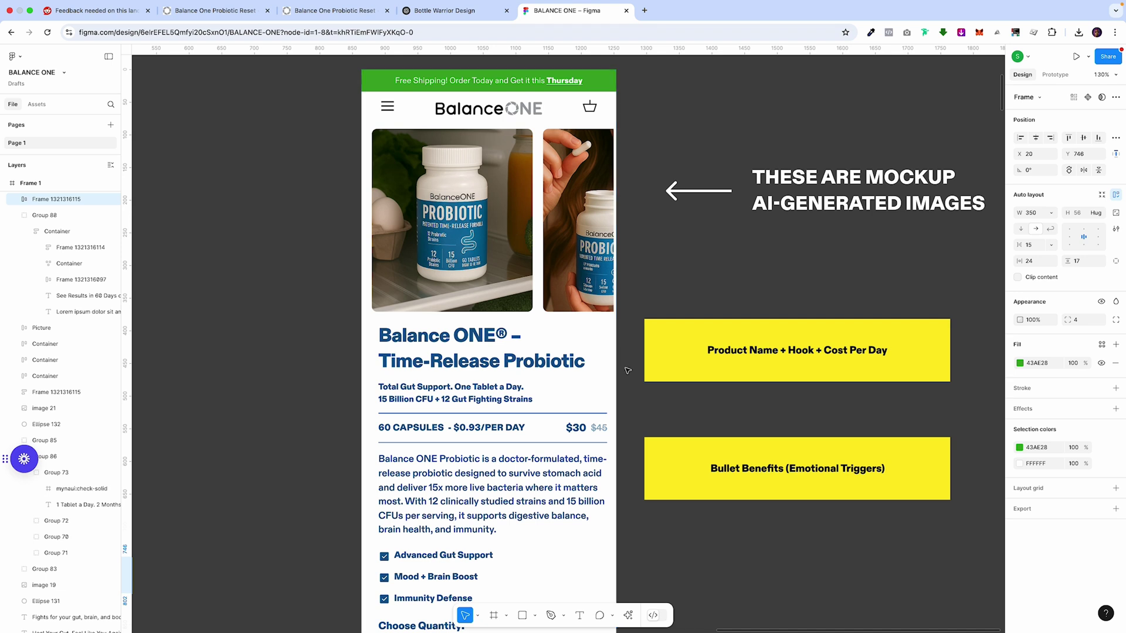
Step: Inspect the product page's subtitle and capsule line, highlighting the "$0.93/PER DAY" part of the text
scroll(628, 370, "down", 1)
scroll(627, 371, "down", 1)
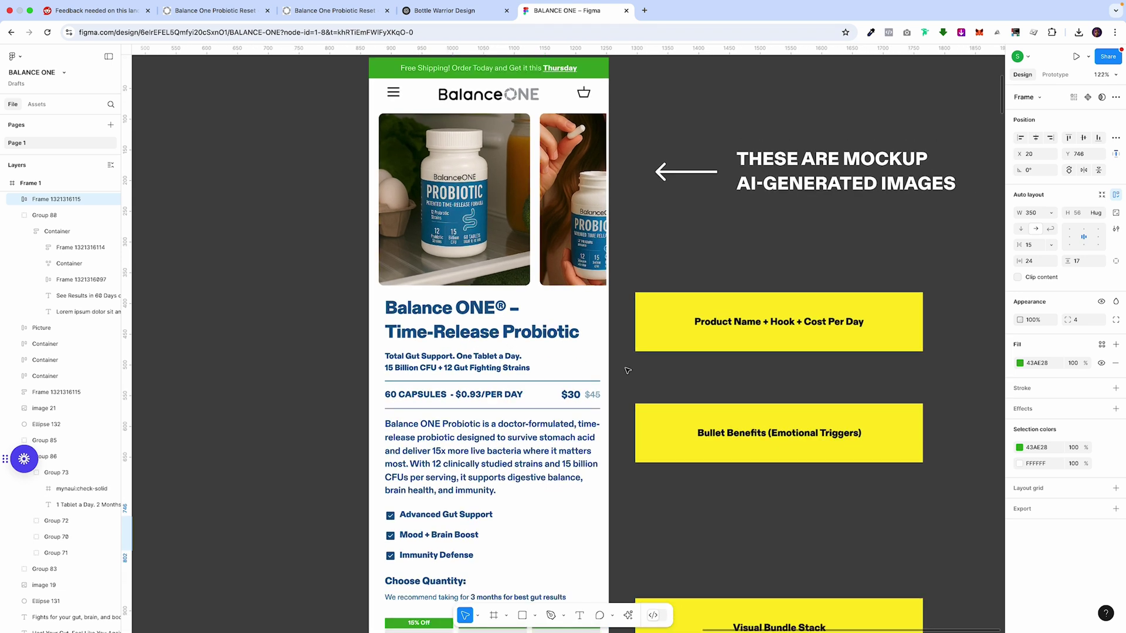
left_click(524, 335)
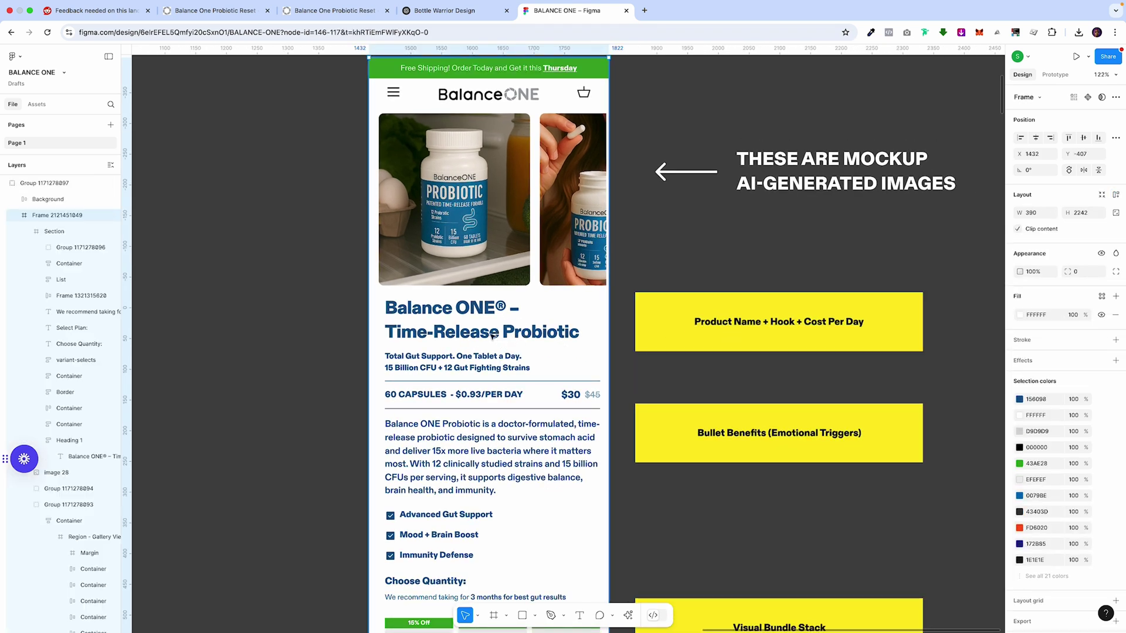
double_click(472, 357)
left_click(498, 395)
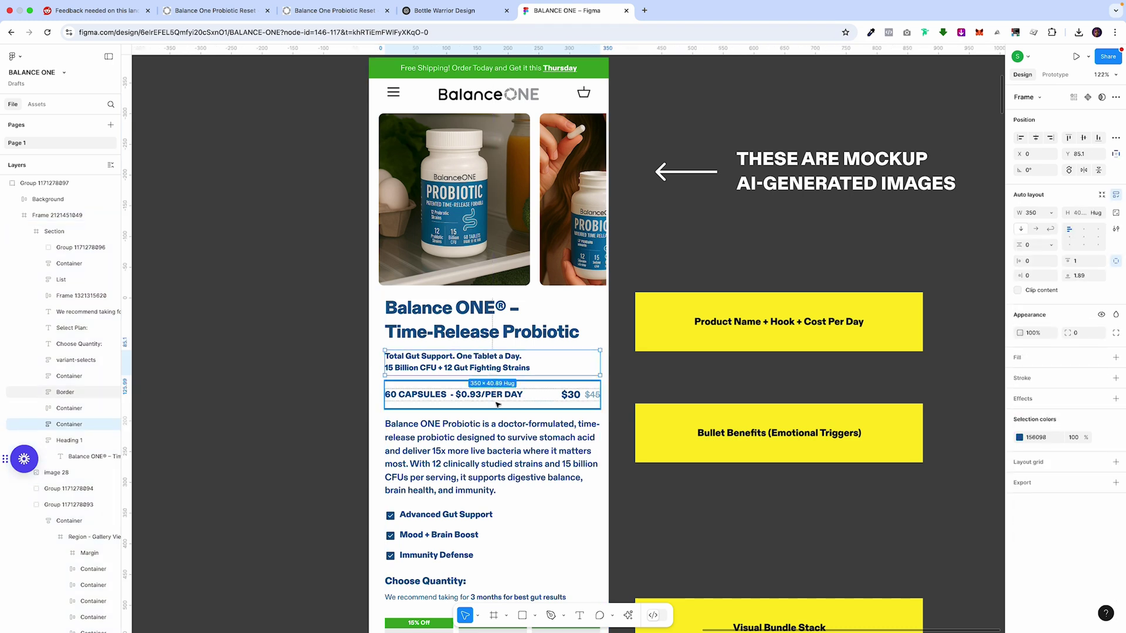
double_click(499, 395)
double_click(499, 395)
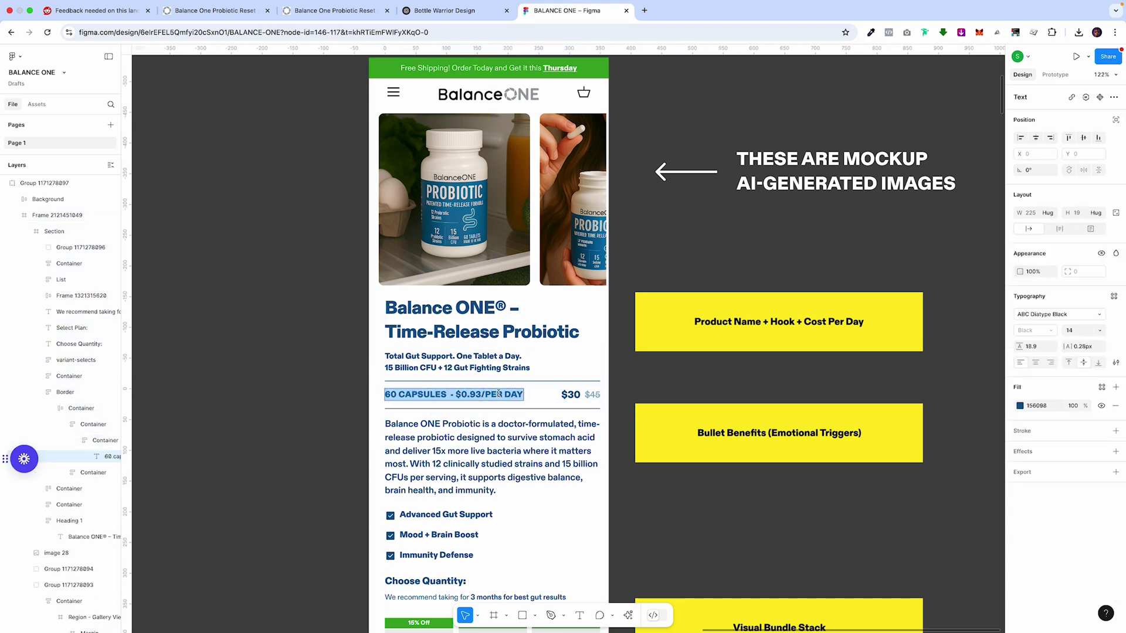
left_click_drag(455, 395, 533, 399)
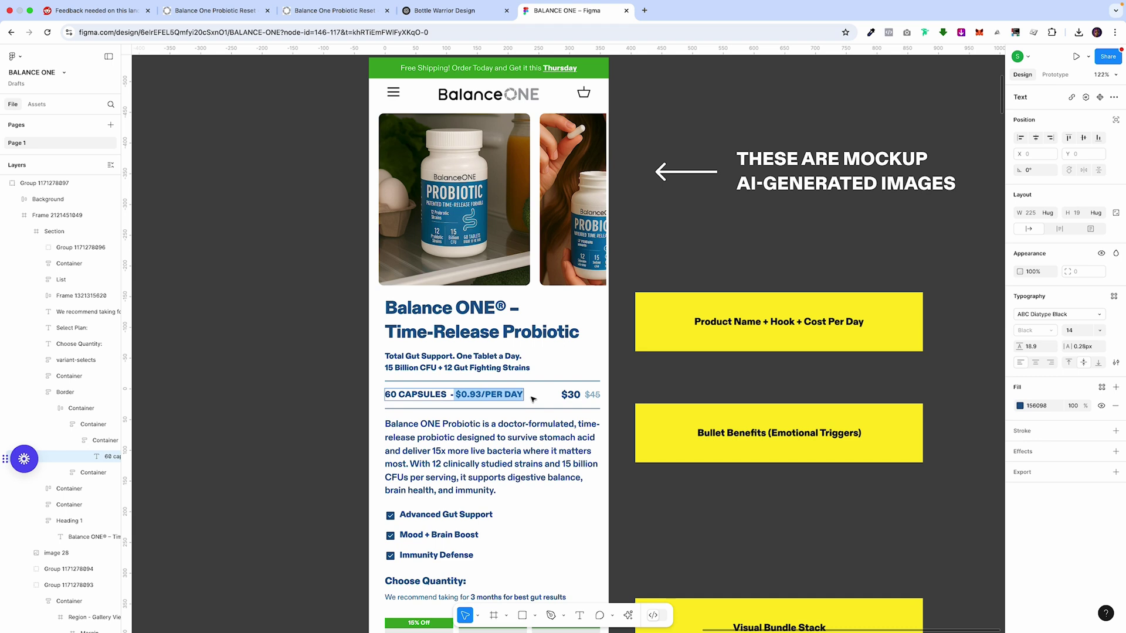
left_click(458, 394)
left_click_drag(457, 394, 523, 392)
Step: Switch to the original Balance ONE page in the browser and try the 3 Bottles and 6 Bottles quantity options for comparison with the mockup
scroll(628, 406, "down", 3)
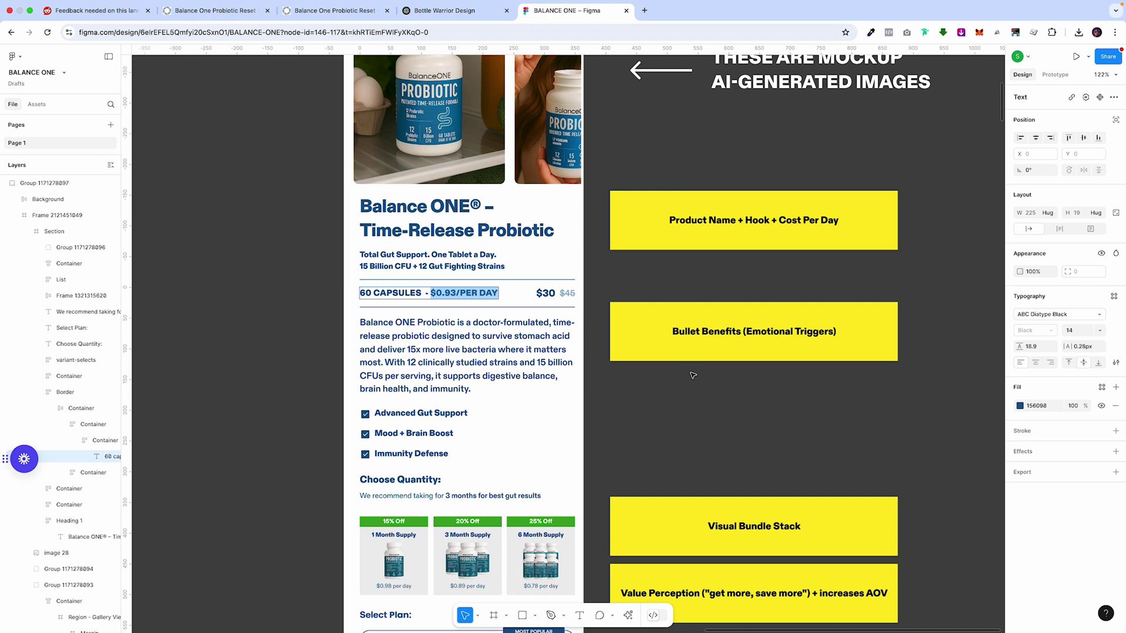
scroll(690, 400, "down", 5)
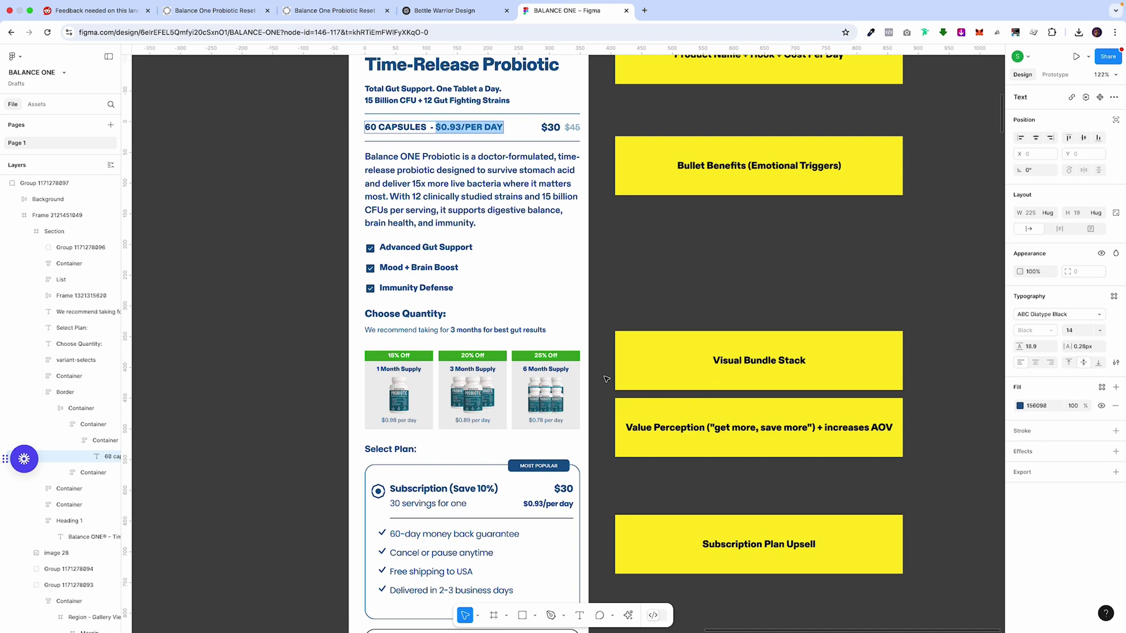
left_click(354, 12)
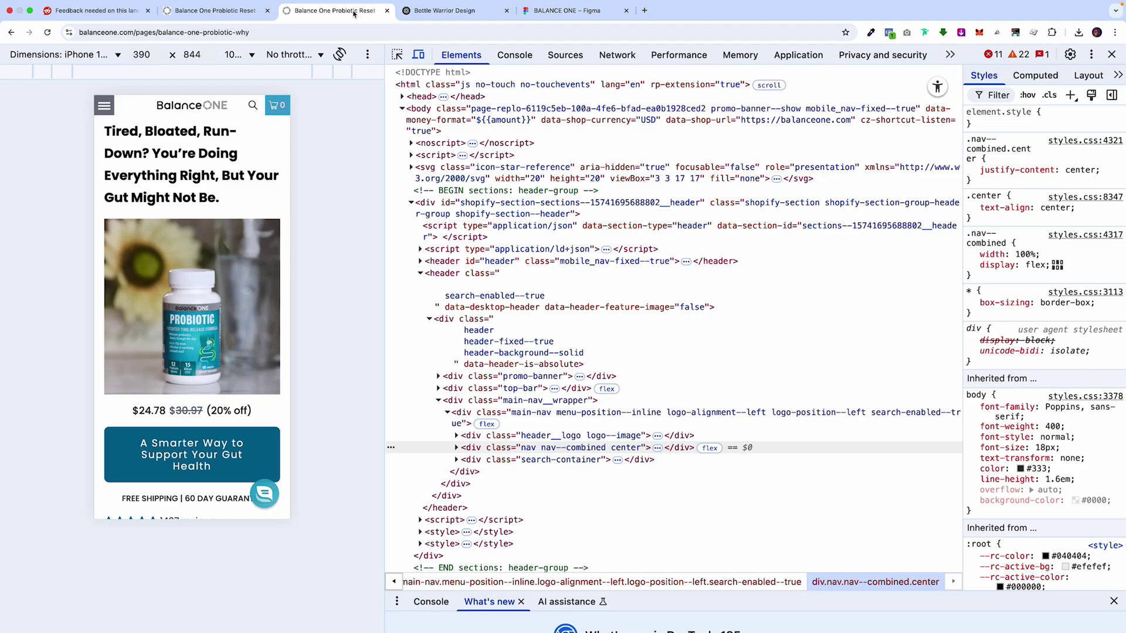
scroll(238, 296, "down", 5)
scroll(238, 296, "down", 20)
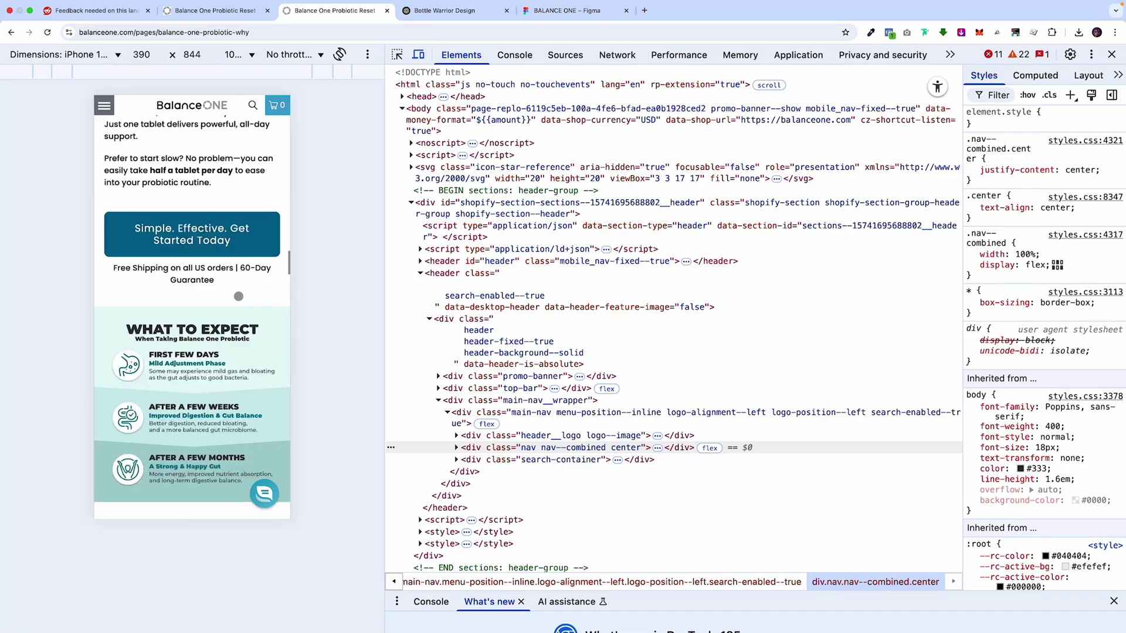
scroll(238, 296, "down", 5)
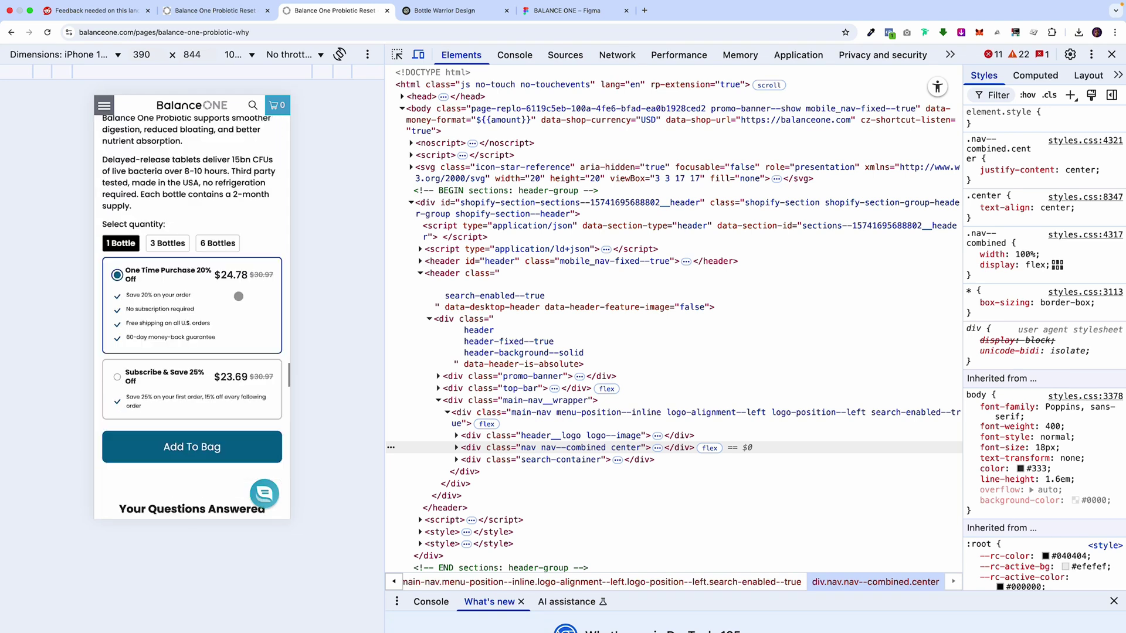
left_click(168, 243)
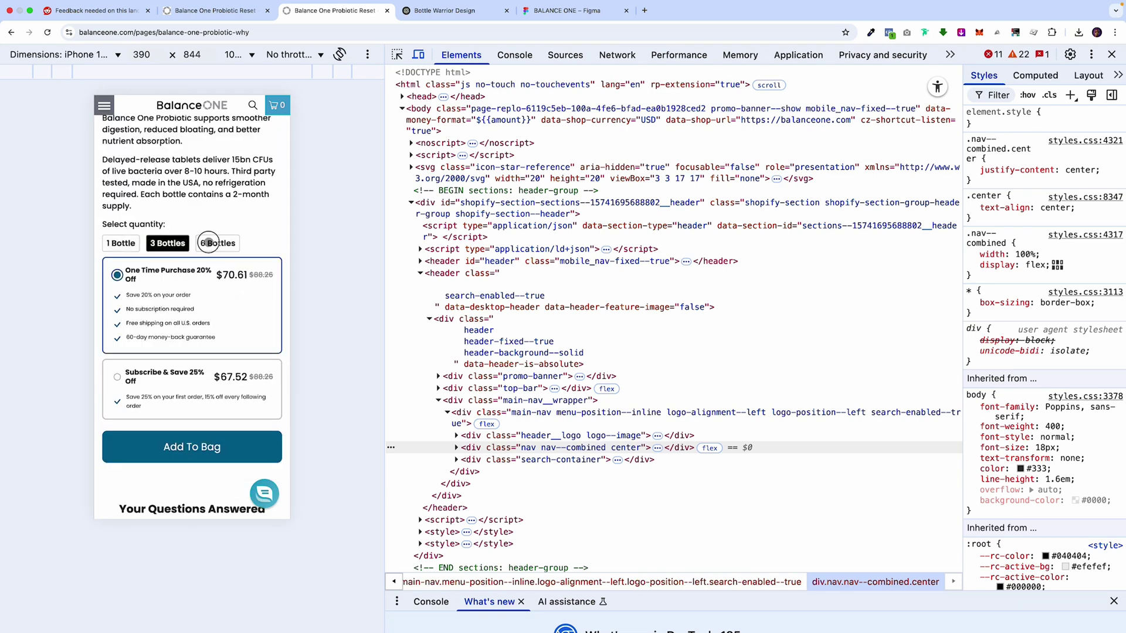
left_click(210, 243)
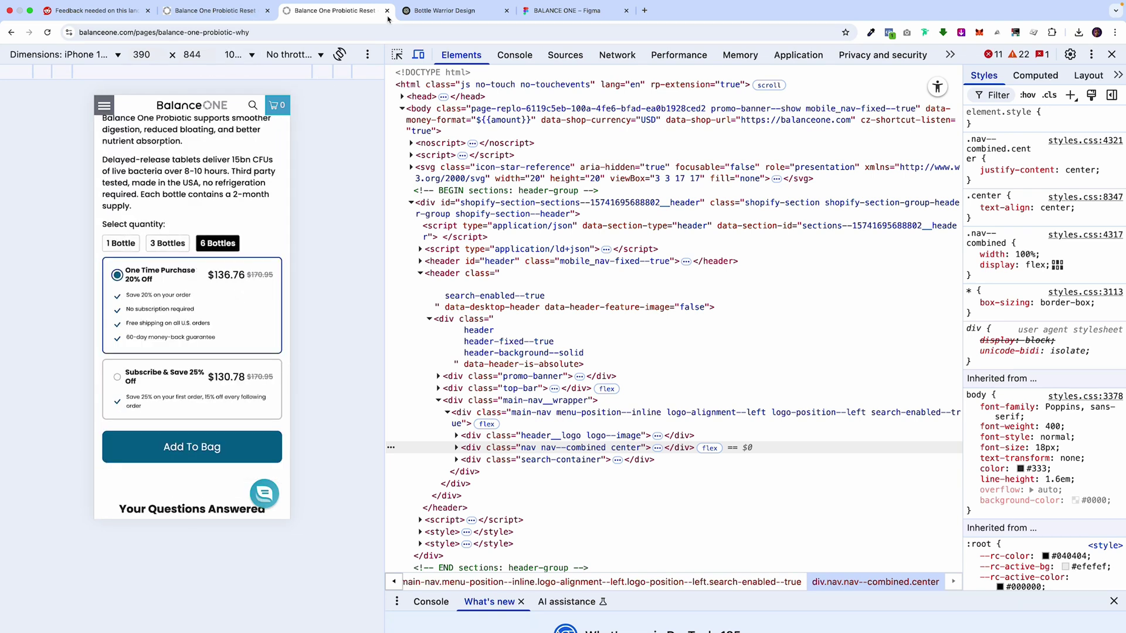
Step: Return to the Figma mockup and inspect the Choose Quantity bundles, highlighting the "We recommend taking for 3 months for best gut results" text
left_click(566, 10)
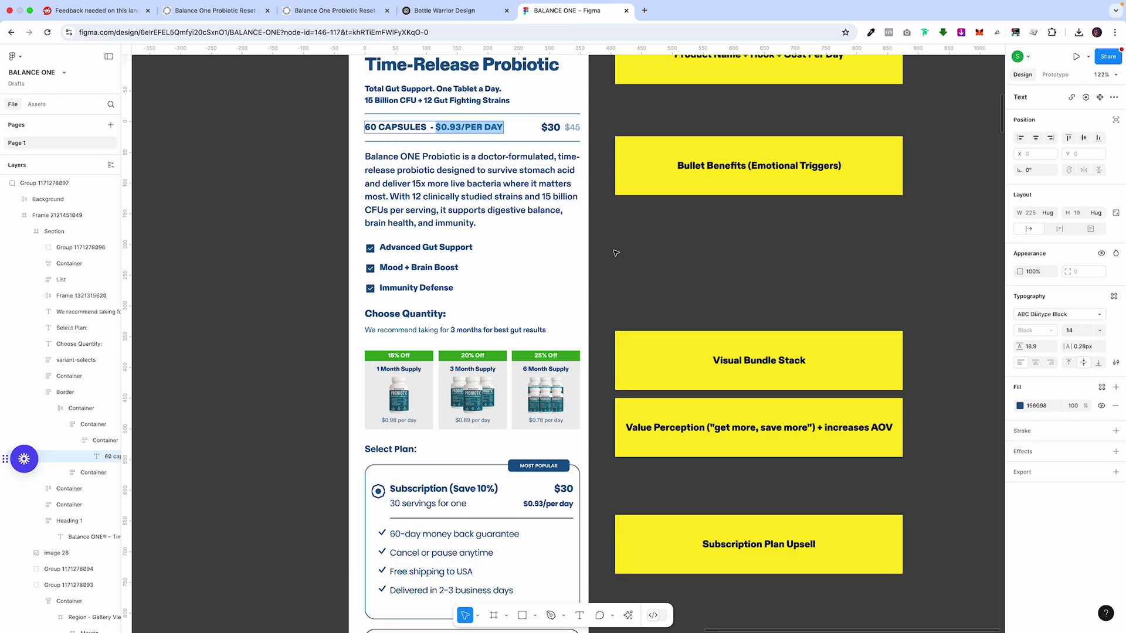
scroll(423, 352, "up", 5)
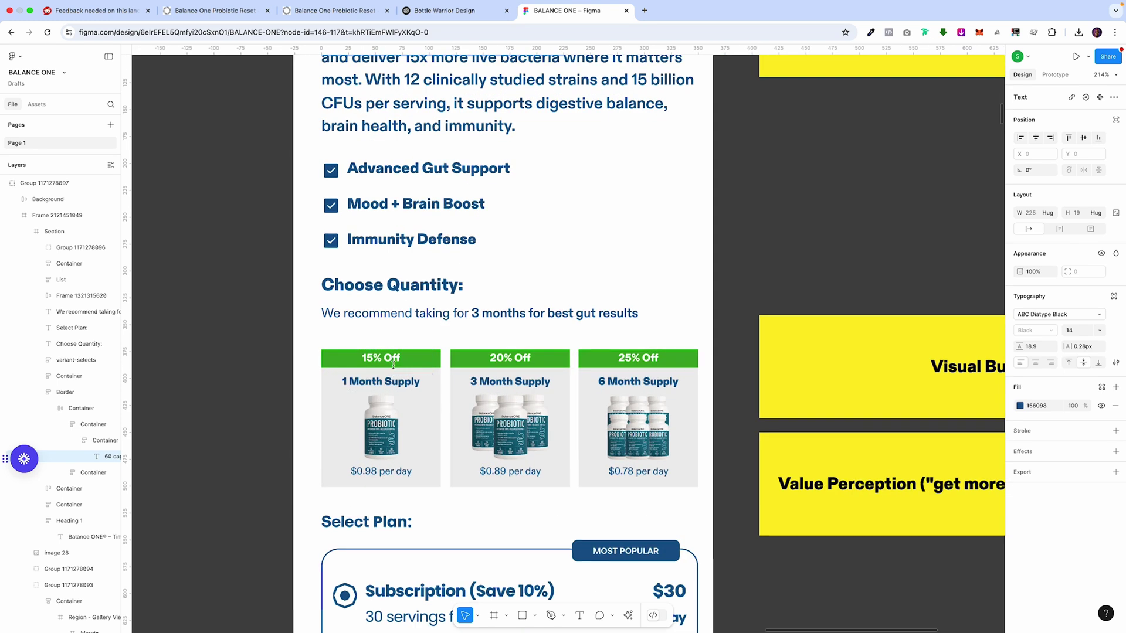
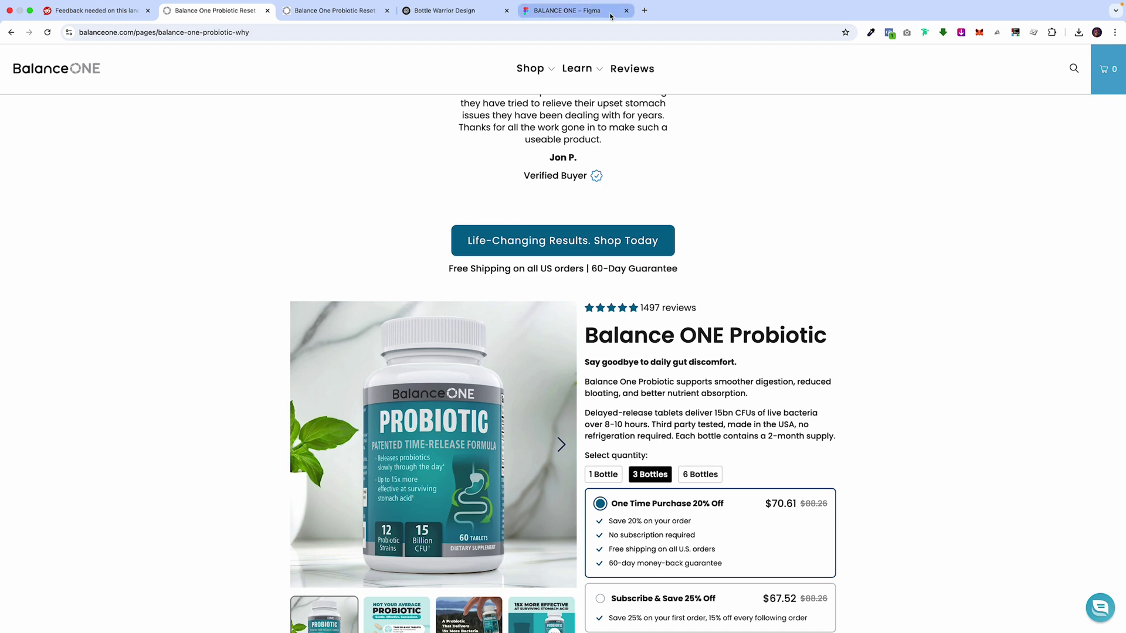
left_click(578, 12)
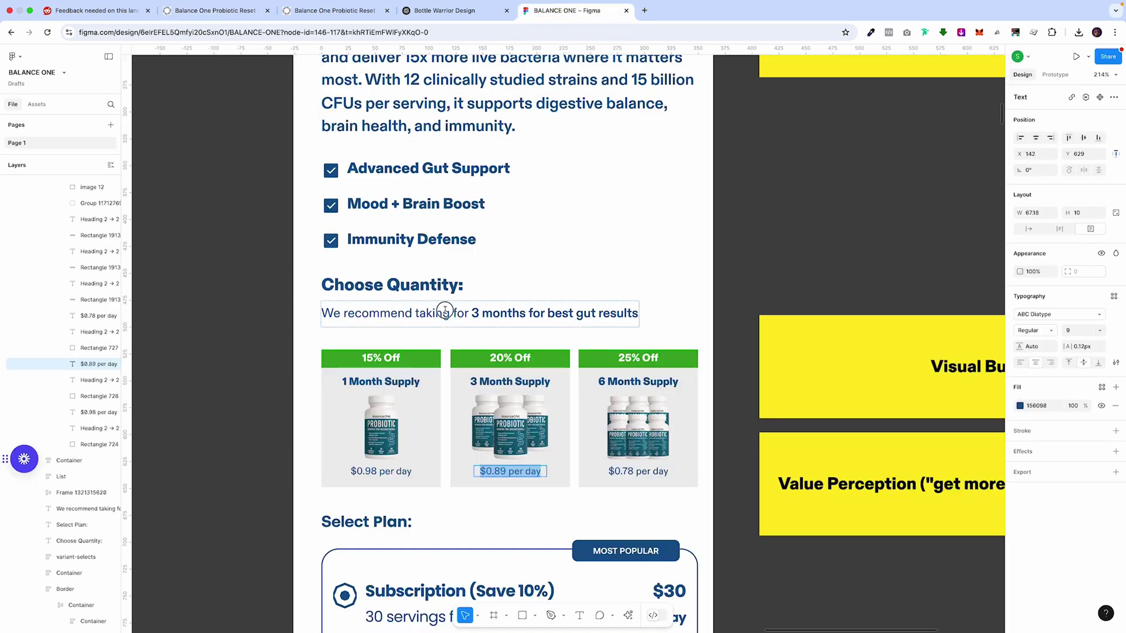
double_click(445, 311)
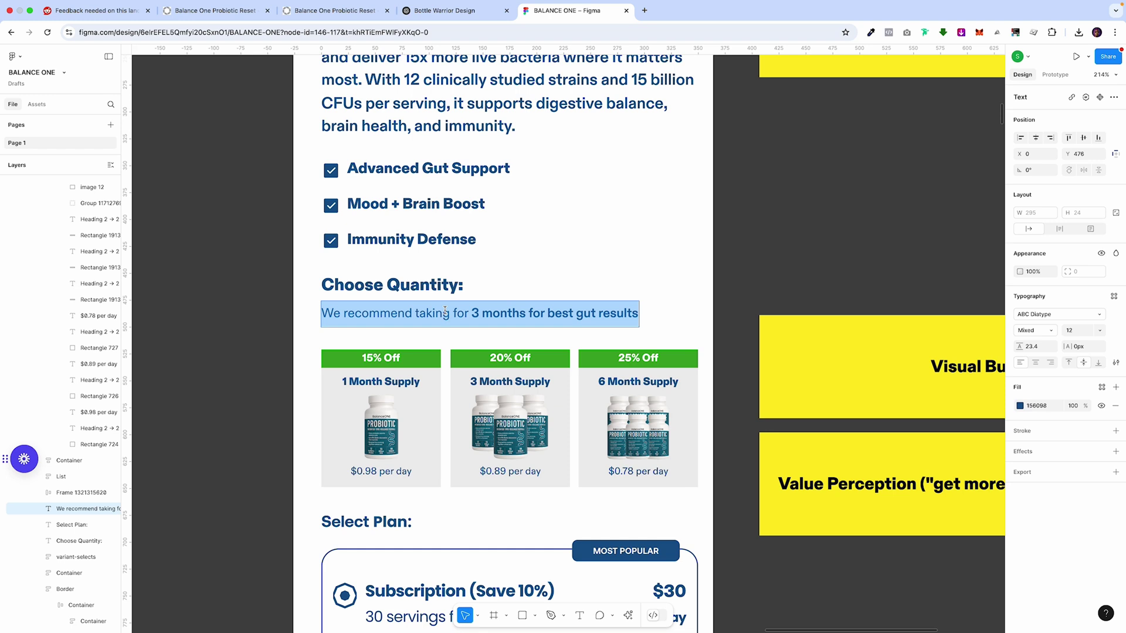
key("Escape")
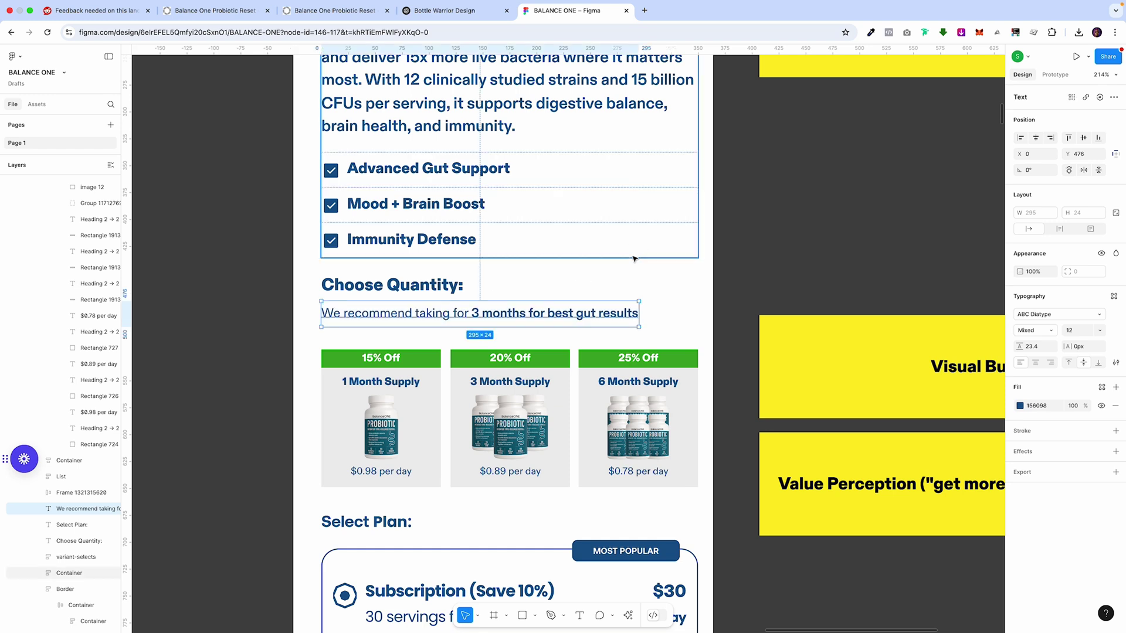
Step: Select the "20% Off" label above the 3 Month Supply bundle, and clear the selection
left_click(522, 358)
double_click(521, 358)
left_click(521, 360)
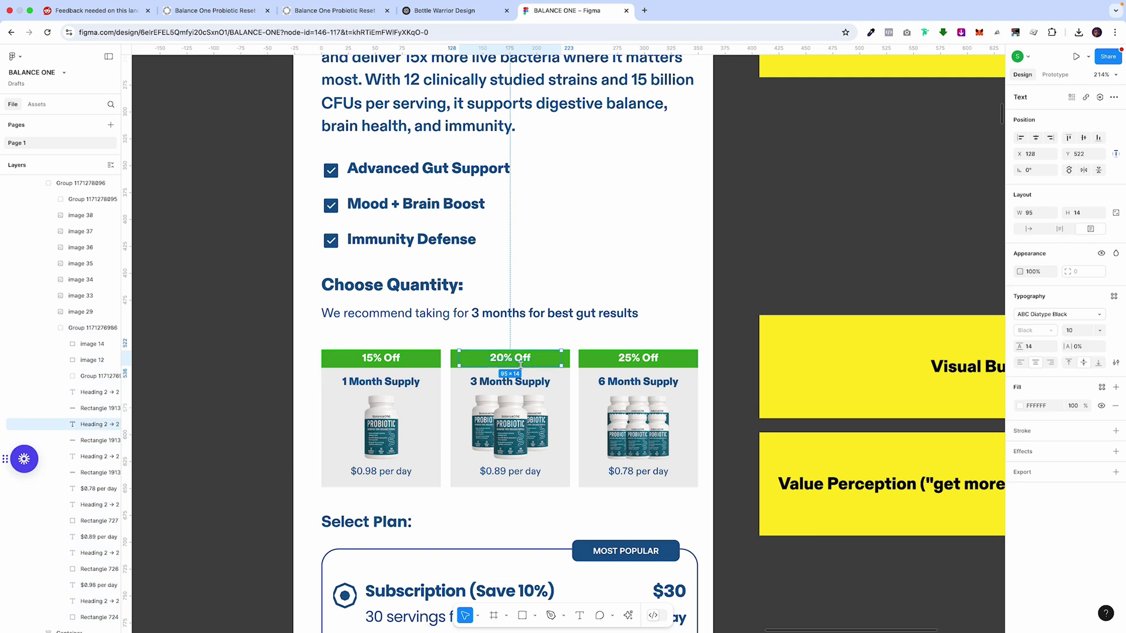
left_click(760, 262)
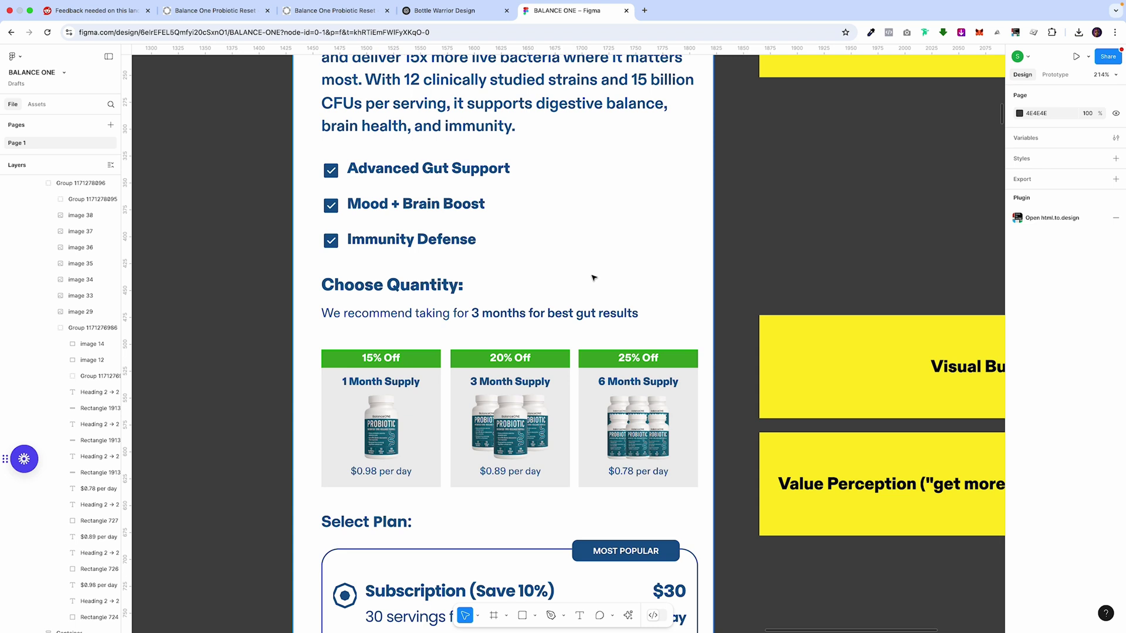
Step: Examine the Select Plan section, selecting the "Subscription (Save 10%)" option card and clearing the selection
scroll(561, 372, "down", 5)
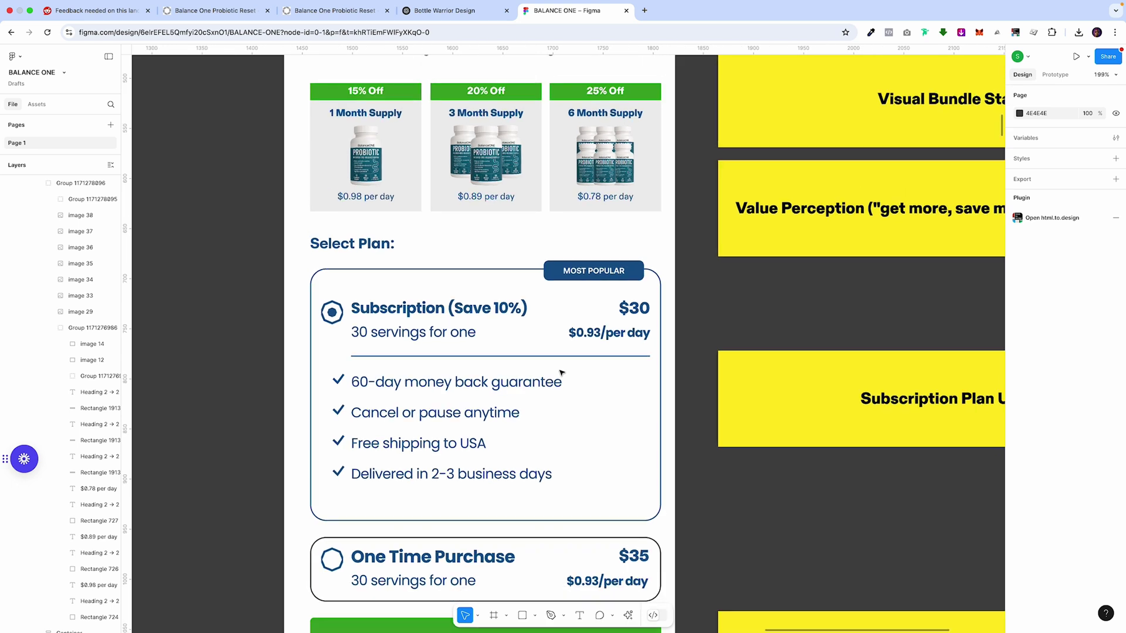
scroll(561, 372, "right", 3)
scroll(561, 373, "down", 1)
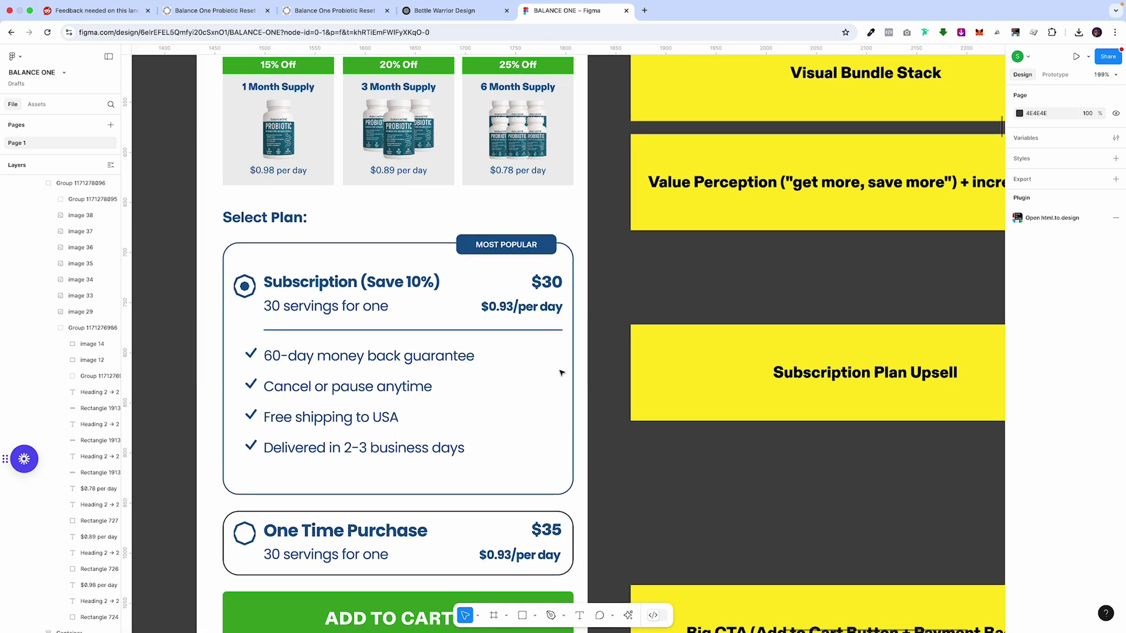
left_click(256, 291)
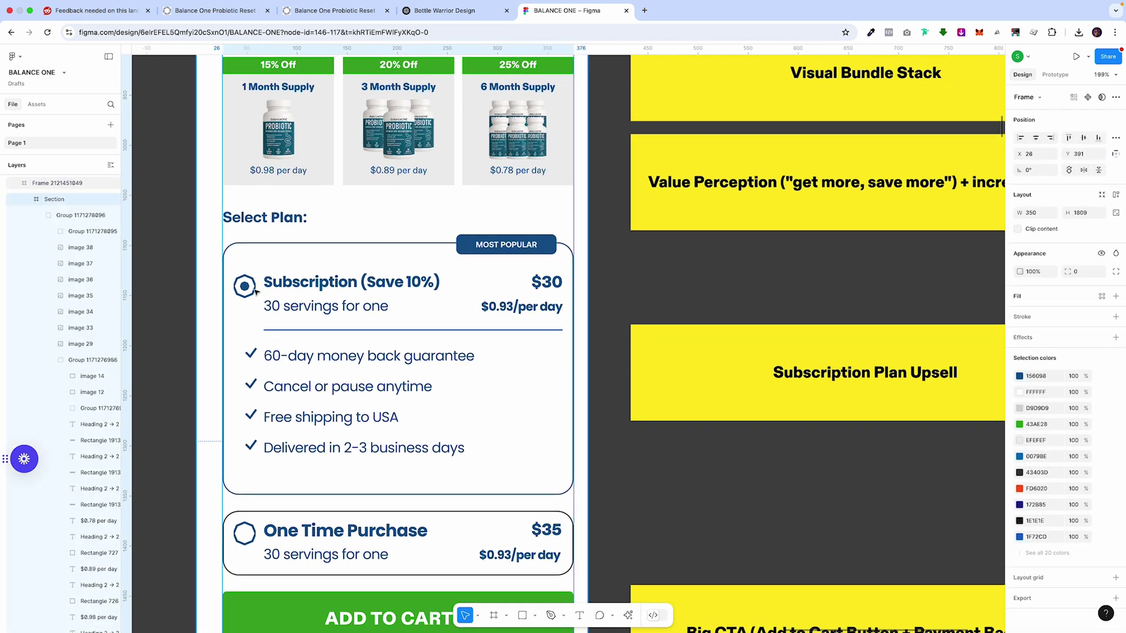
double_click(249, 291)
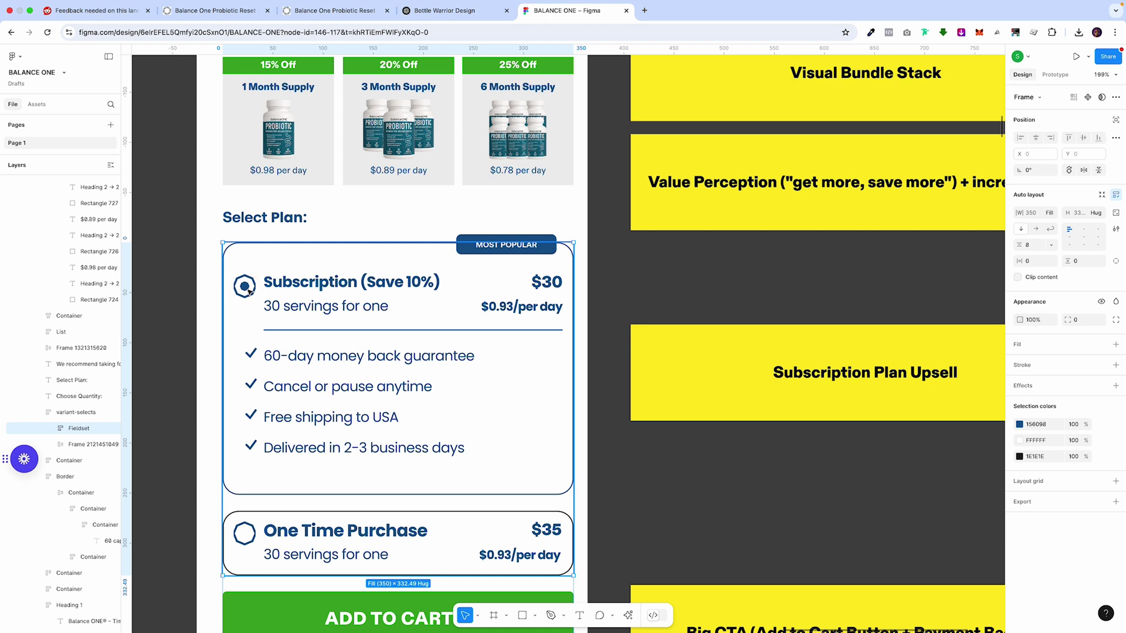
double_click(249, 291)
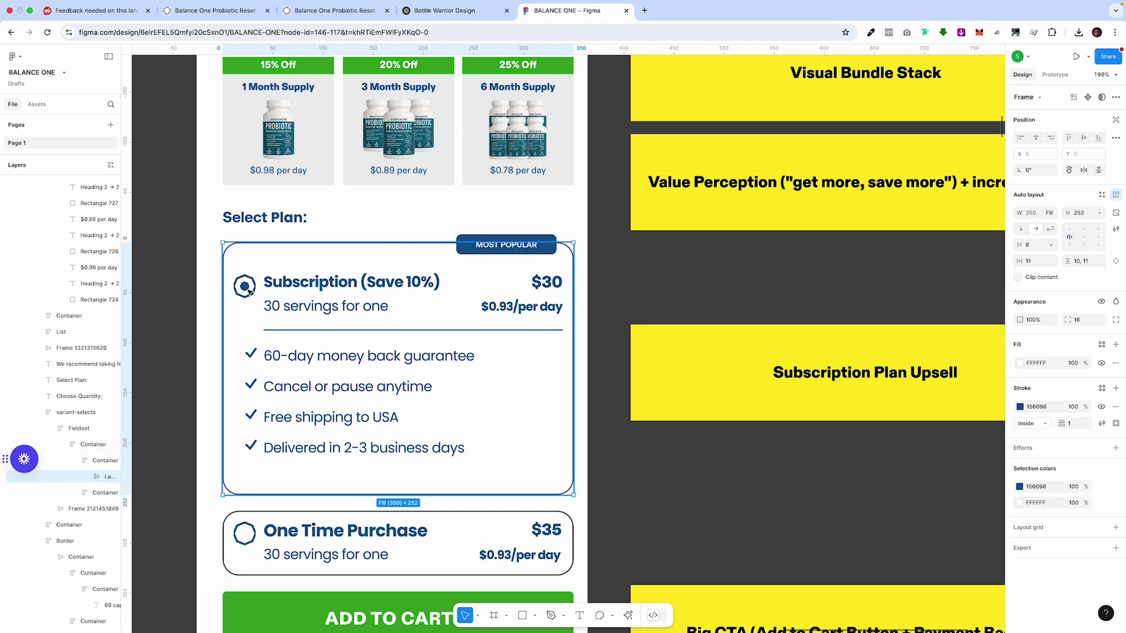
left_click(633, 307)
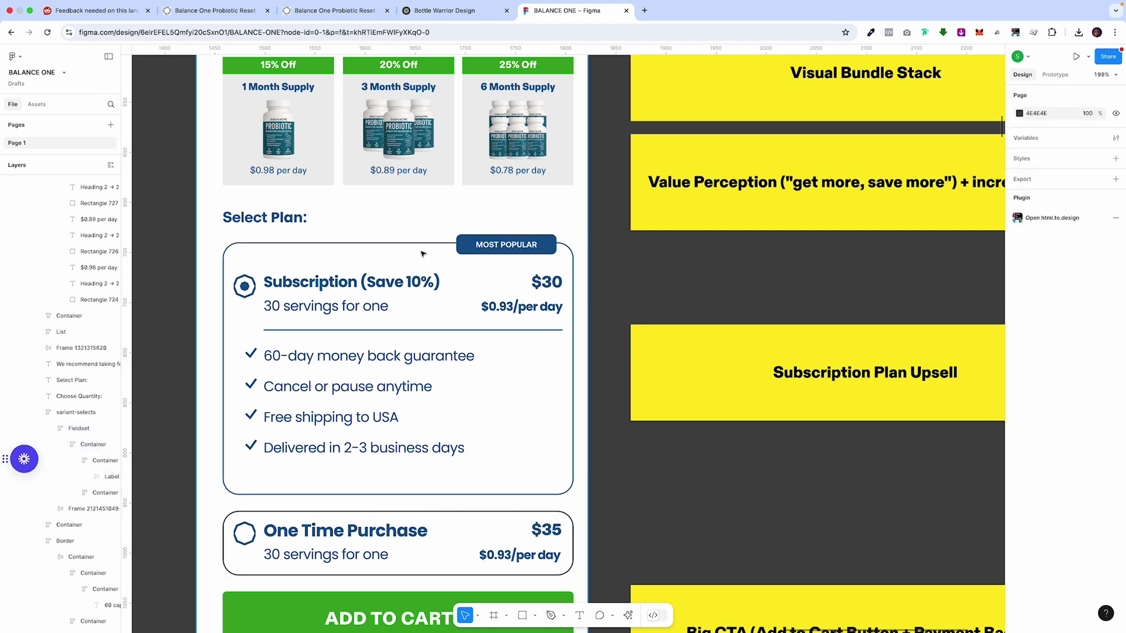
Step: View the One Time Purchase option, the "ADD TO CART" button with payment badges, and the customer video section
scroll(247, 287, "down", 3)
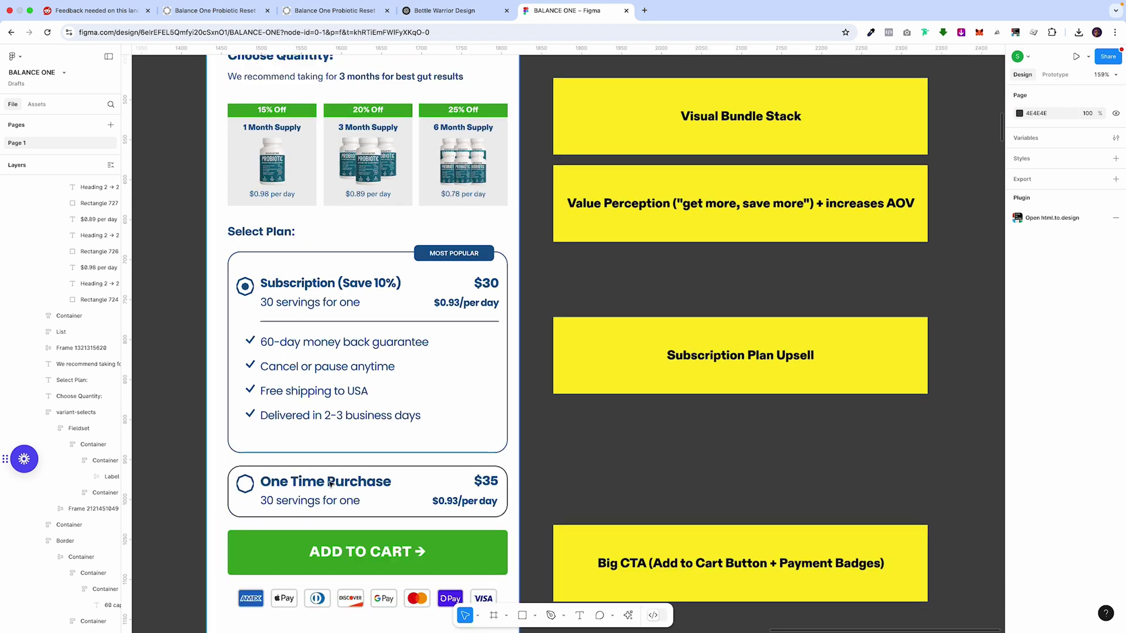
scroll(330, 484, "down", 5)
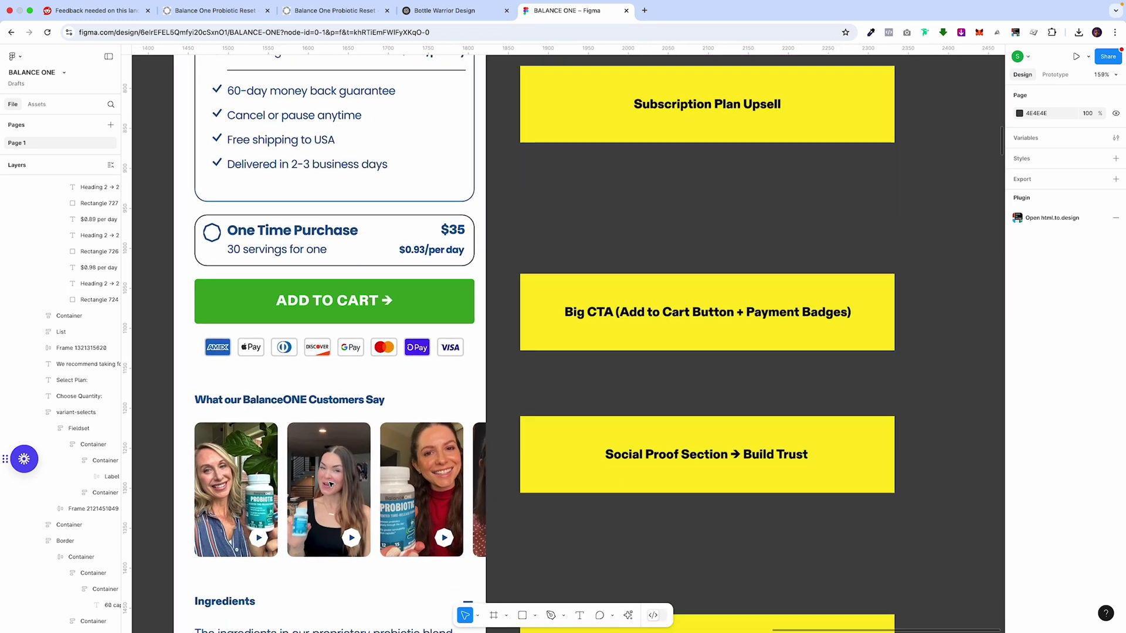
scroll(611, 410, "down", 1)
scroll(611, 411, "down", 5)
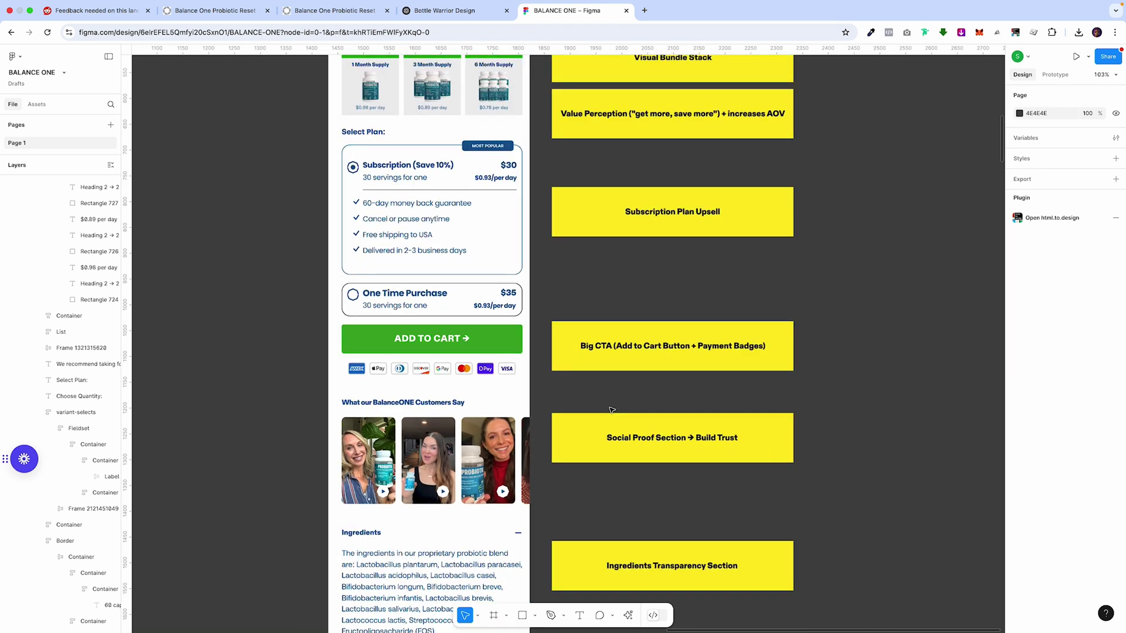
Step: Compare the BEFORE page with the AFTER landing and product page mockups, from the overview down the original page and back to the redesigned hero
scroll(611, 410, "up", 5)
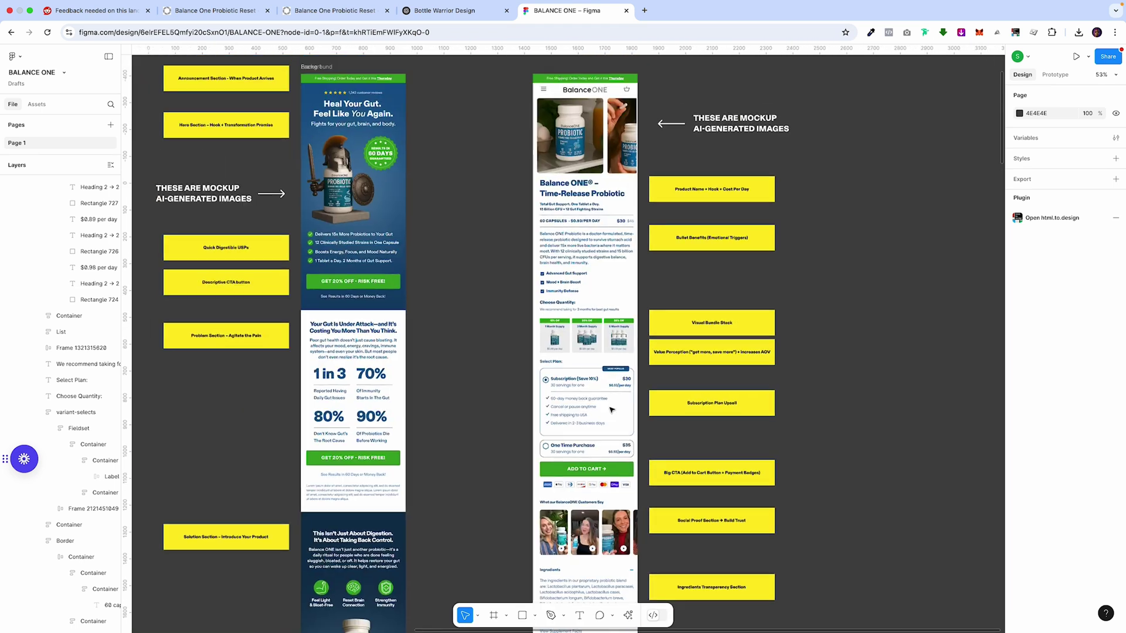
scroll(611, 410, "down", 5)
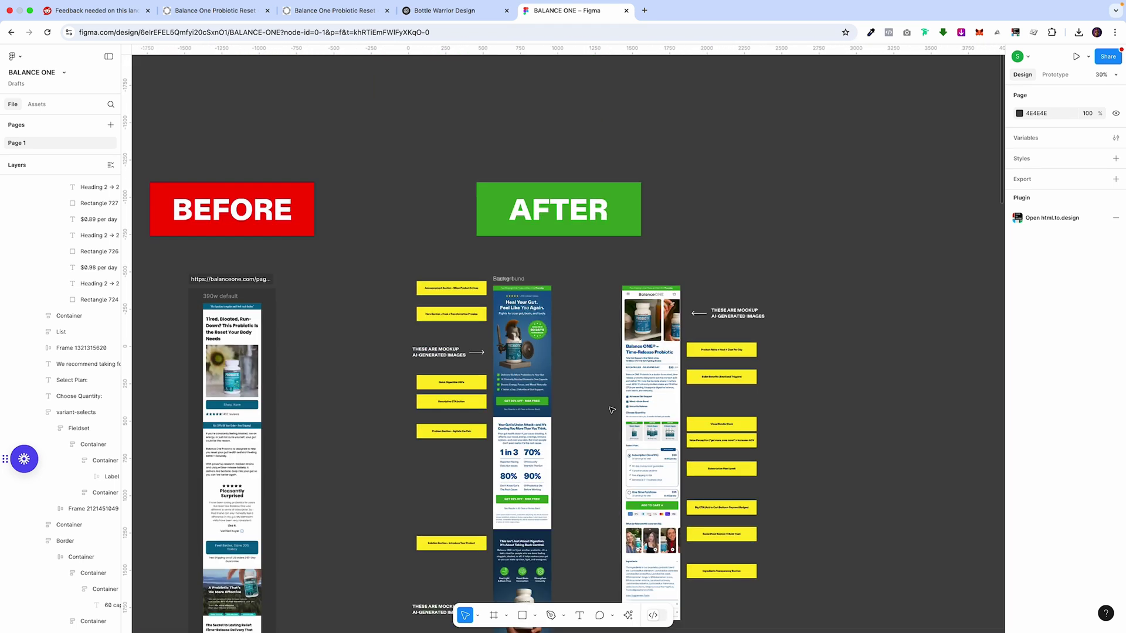
scroll(608, 407, "left", 4)
scroll(608, 407, "down", 3)
scroll(408, 283, "up", 2)
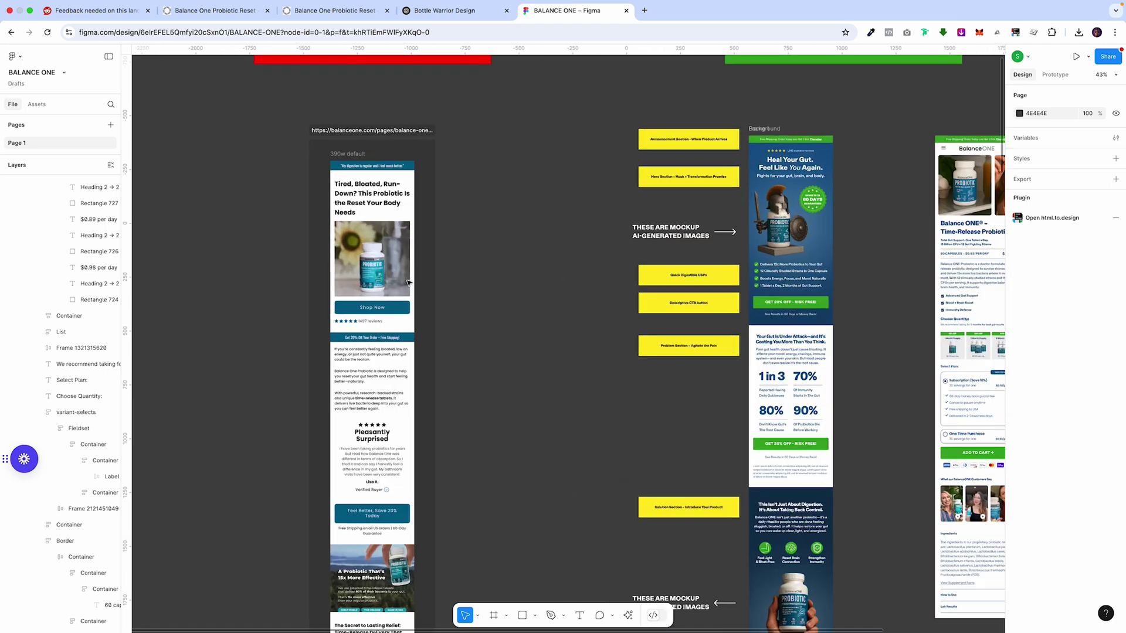
scroll(408, 283, "down", 10)
scroll(409, 283, "down", 3)
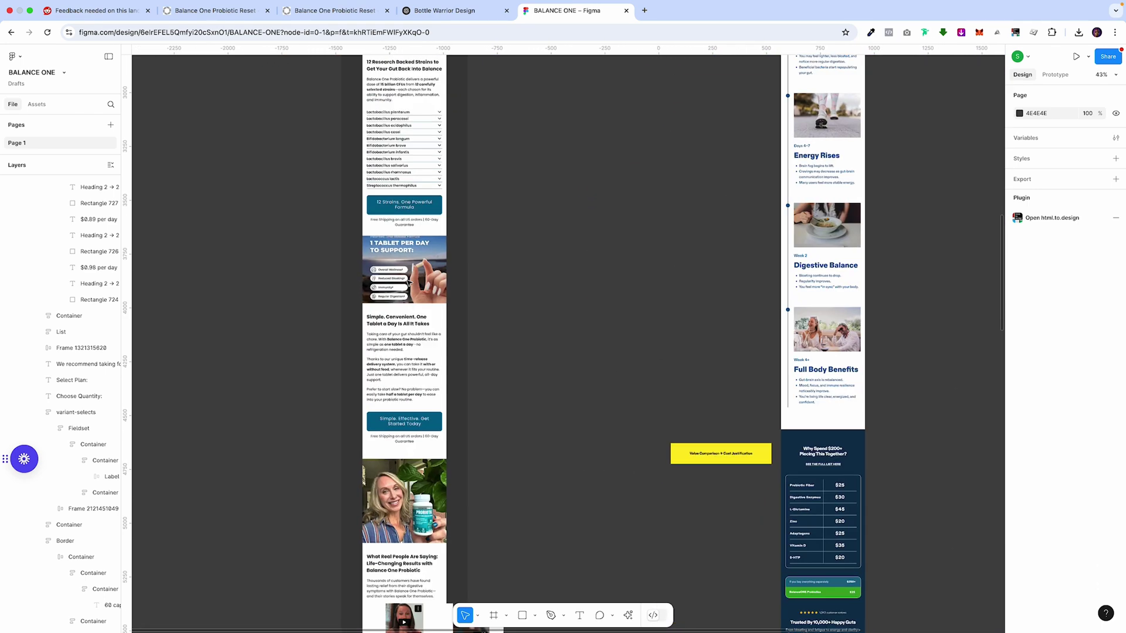
scroll(409, 282, "up", 15)
scroll(408, 282, "right", 4)
scroll(409, 283, "right", 3)
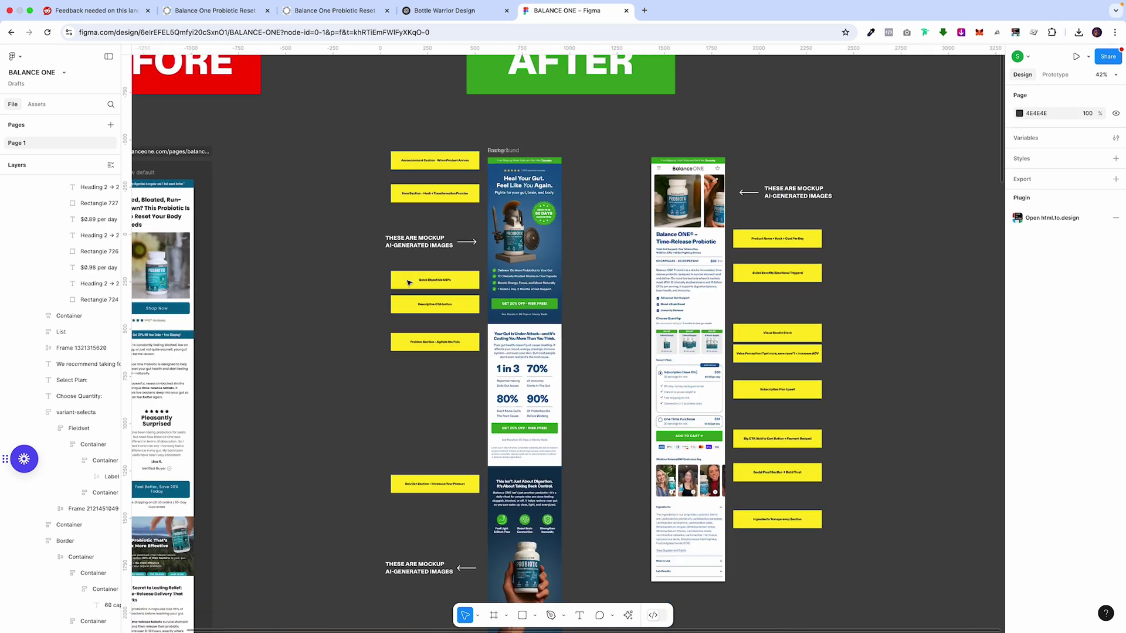
scroll(527, 228, "up", 6)
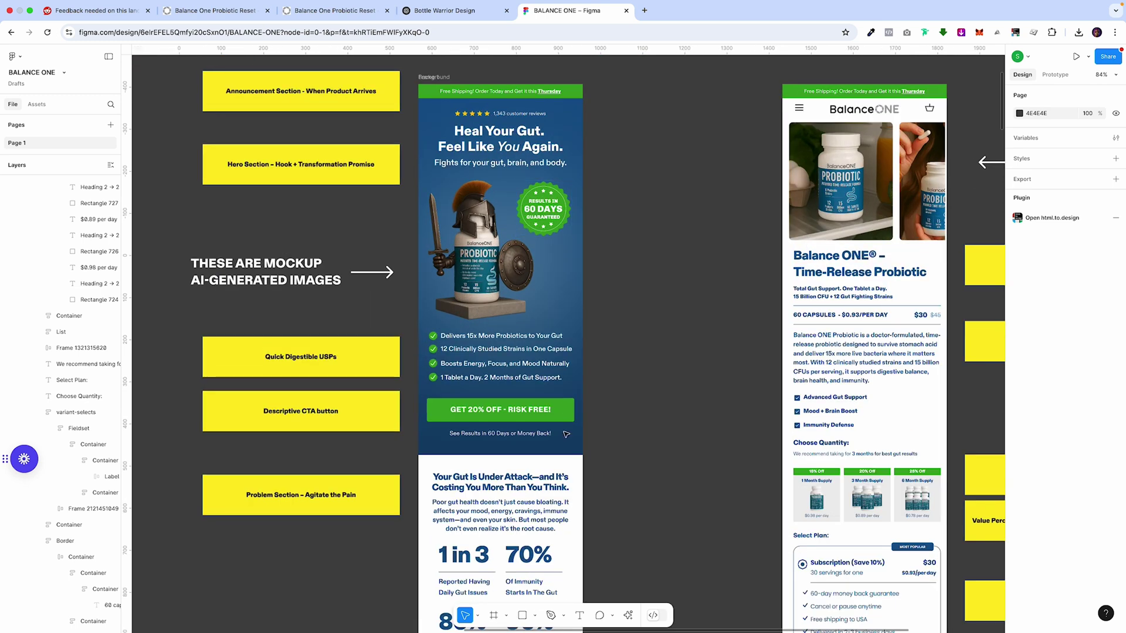
Step: Review the redesigned landing page from the hero through the benefits timeline and strains section to the bottom CTA, and return to the upper sections
scroll(566, 434, "down", 5)
scroll(565, 434, "up", 3)
scroll(566, 434, "down", 15)
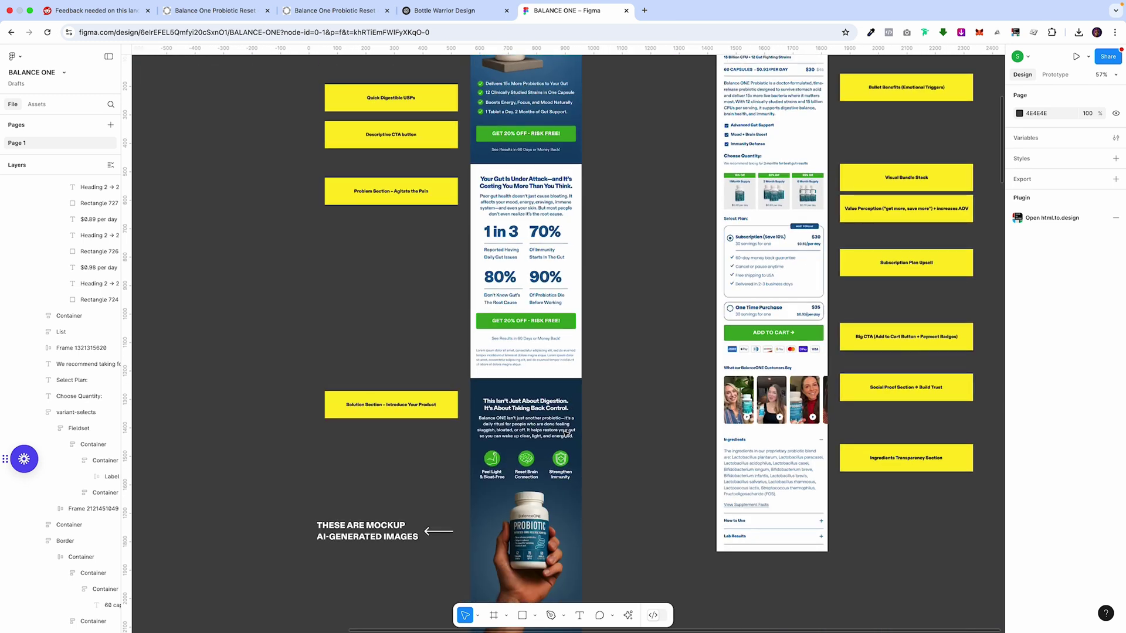
scroll(566, 434, "down", 20)
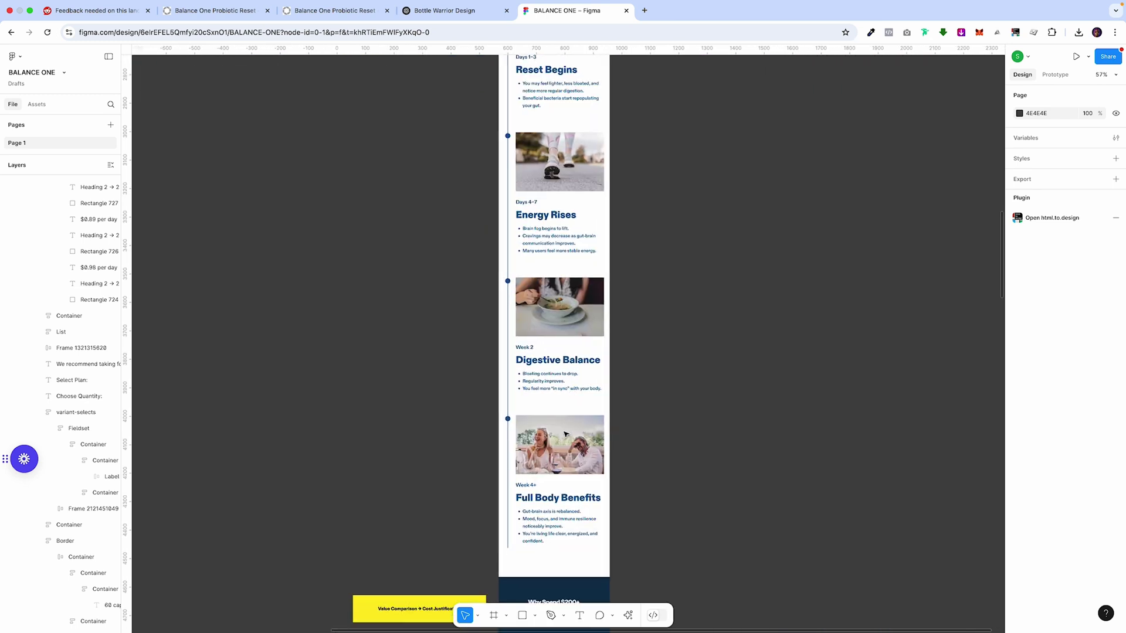
scroll(566, 434, "down", 8)
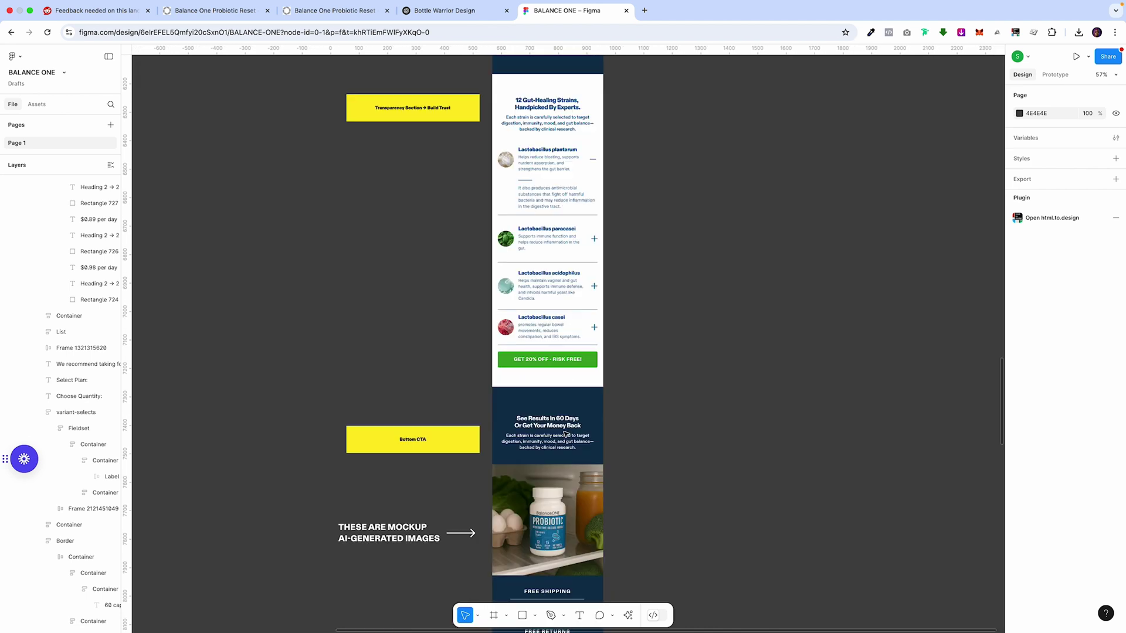
scroll(566, 433, "up", 15)
scroll(566, 434, "up", 20)
scroll(566, 434, "right", 3)
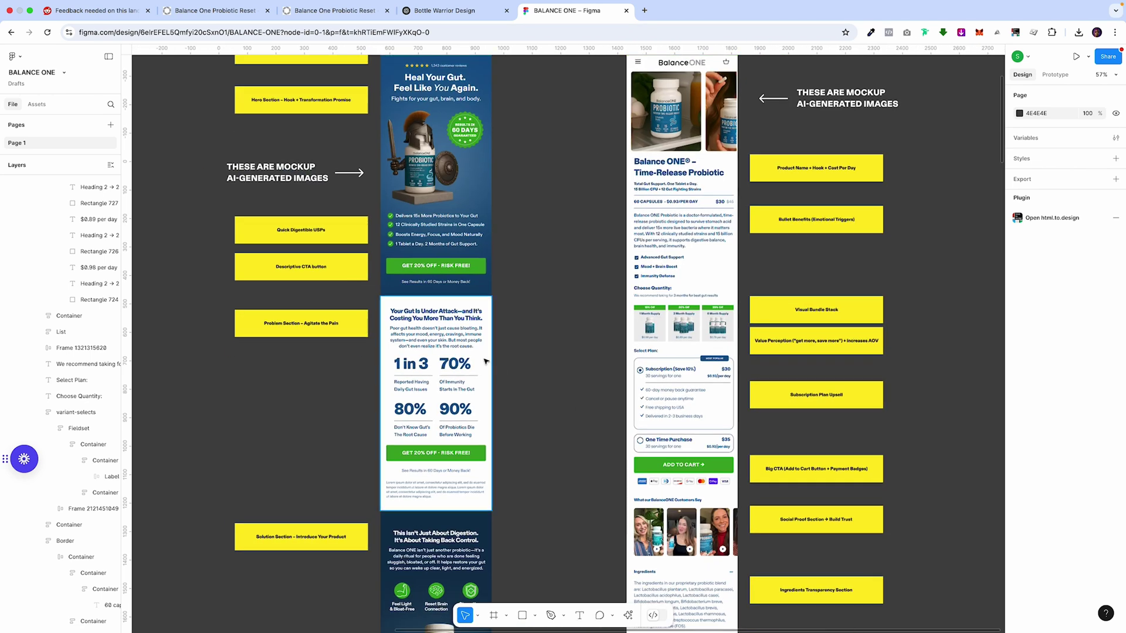
Step: View the BEFORE page side by side with the AFTER landing and product page mockups in an overview
scroll(580, 310, "up", 5)
scroll(580, 311, "down", 10)
scroll(581, 310, "down", 8)
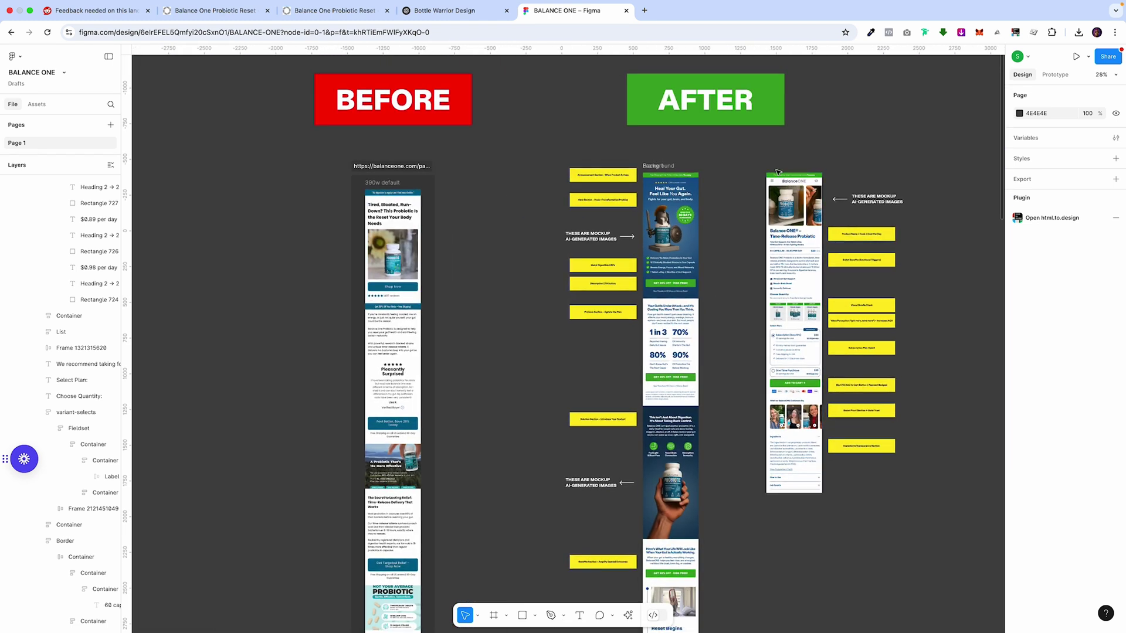
scroll(777, 172, "up", 5)
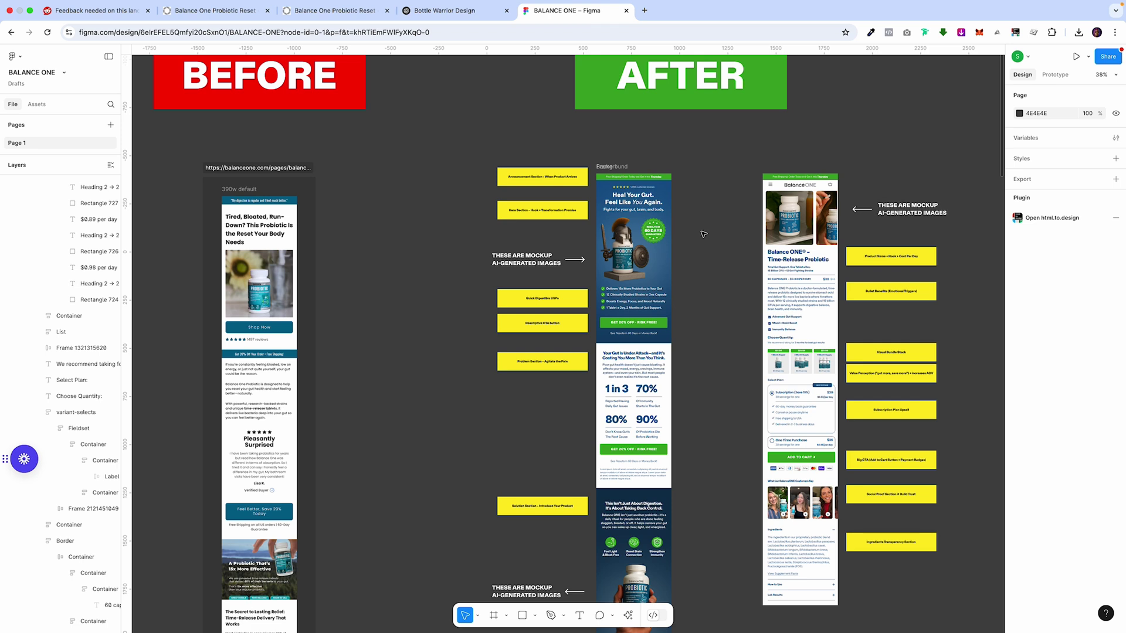
mouse_move(915, 1)
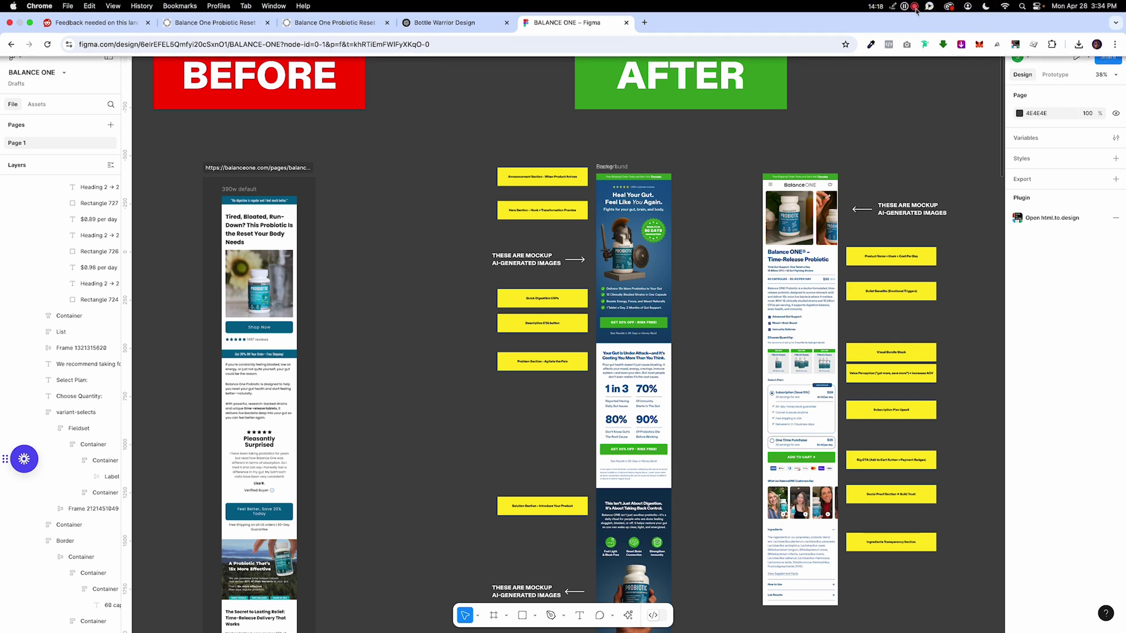